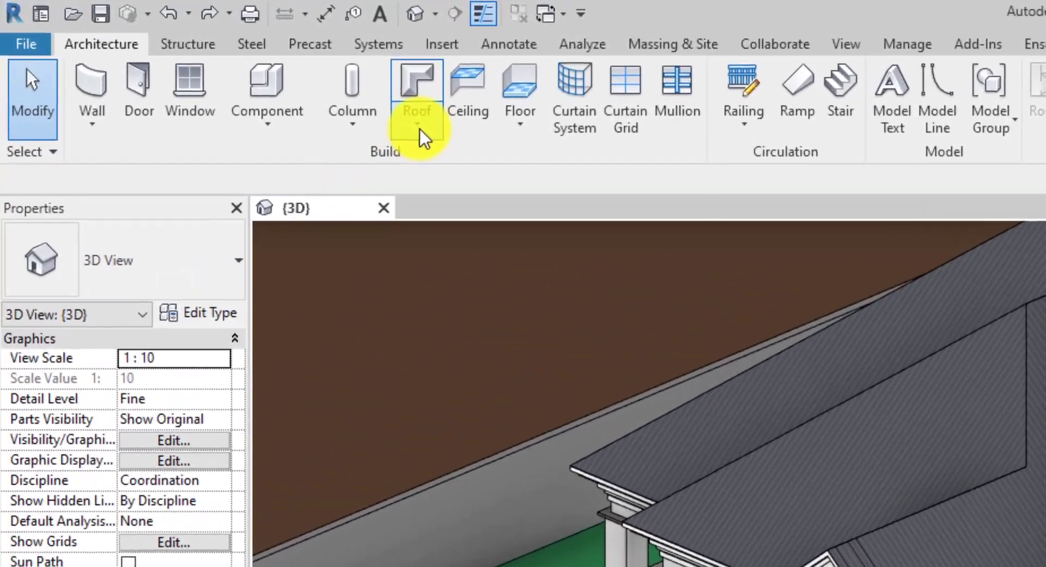
Step: Place a roof gutter along the lower eave edge and continue it around the corner
click(420, 128)
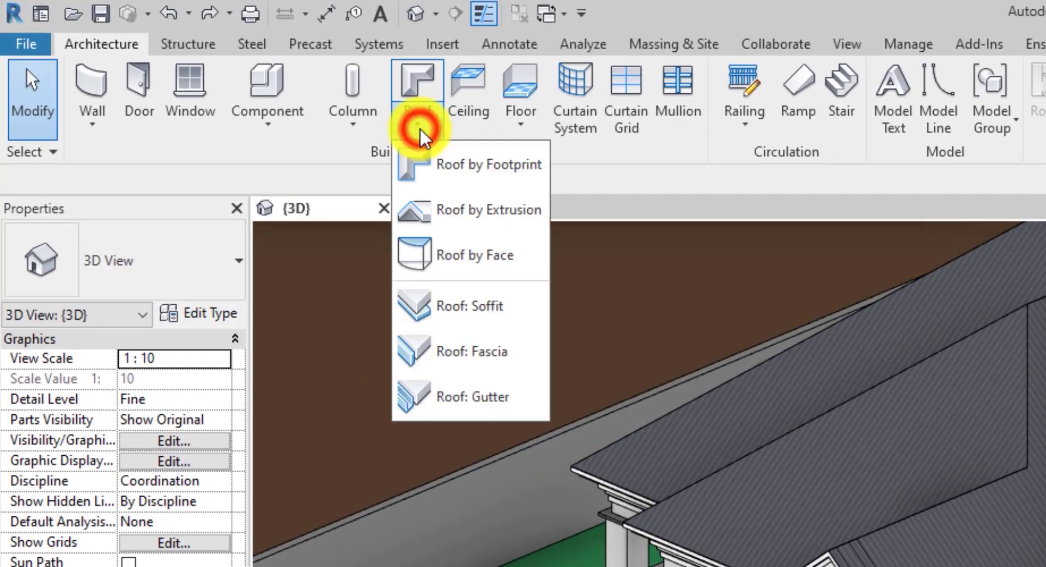
click(501, 397)
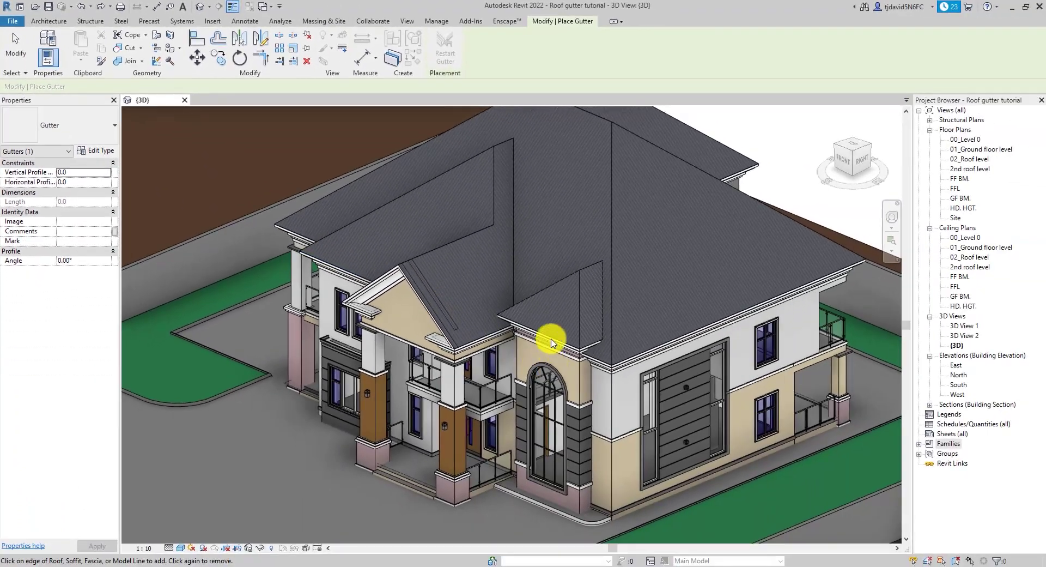
scroll(605, 363, up, 4)
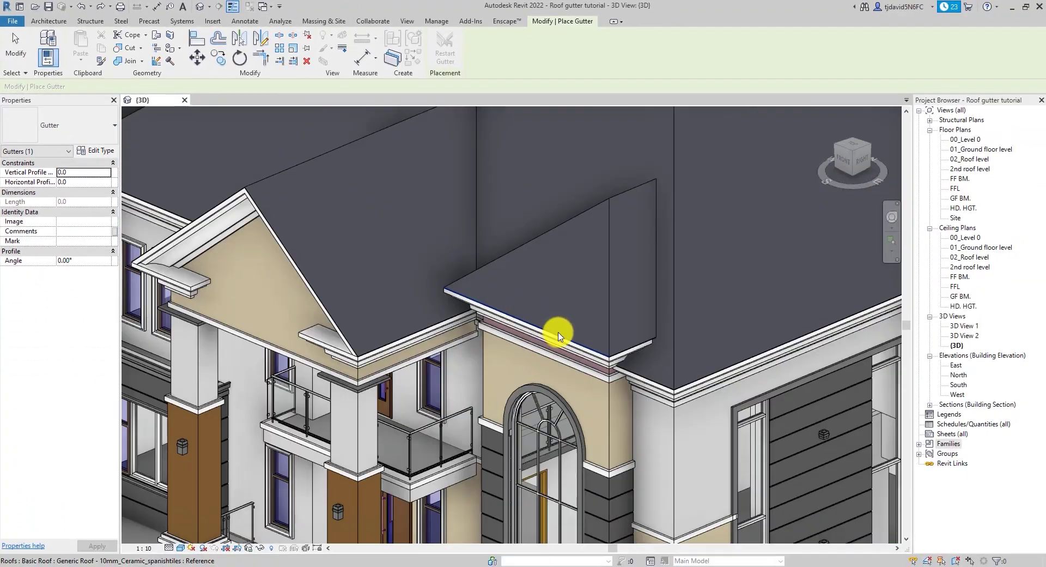
scroll(689, 386, up, 2)
scroll(626, 357, up, 2)
scroll(601, 360, up, 2)
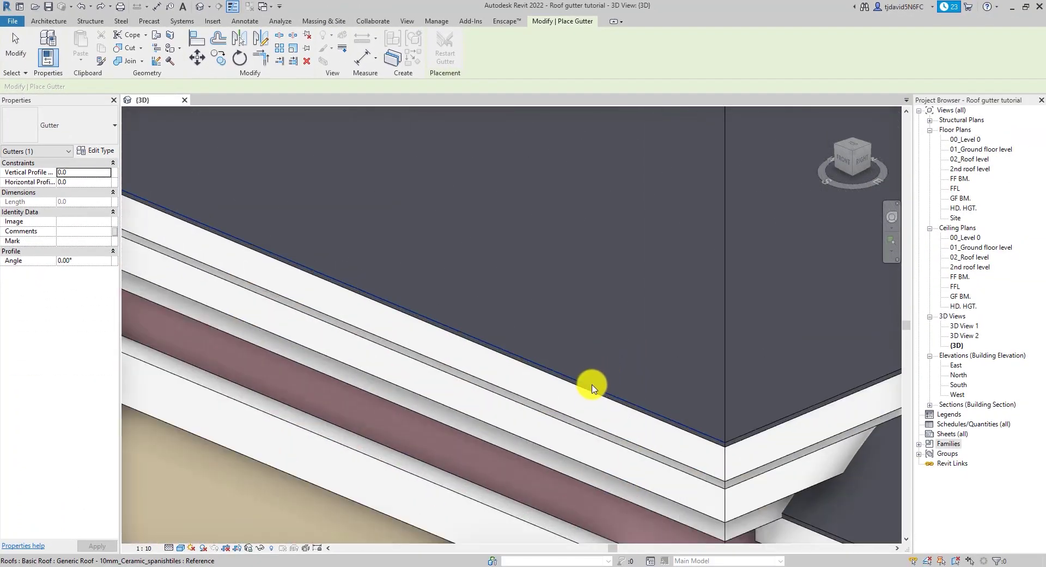
scroll(583, 392, up, 2)
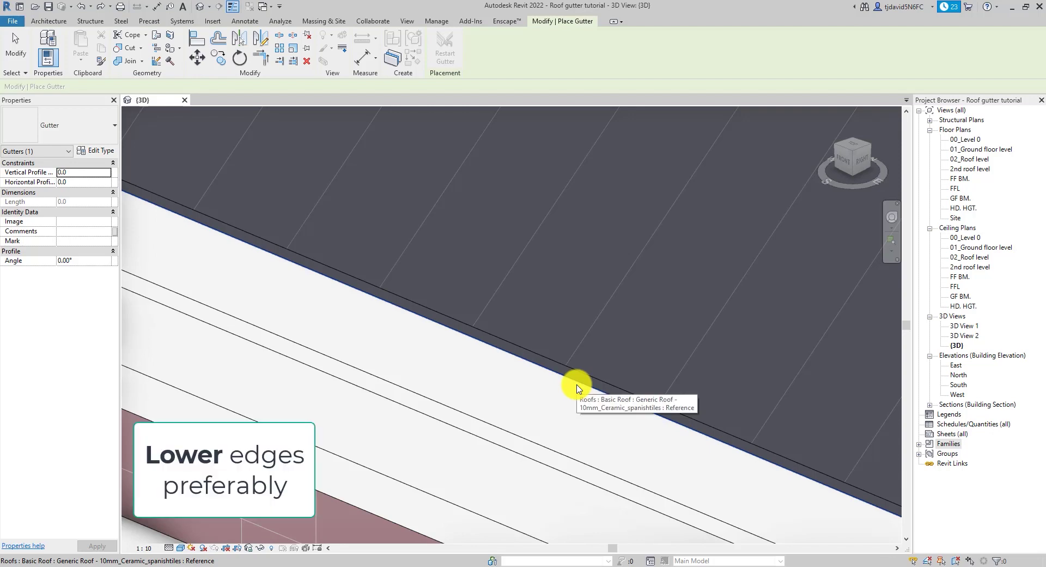
click(576, 387)
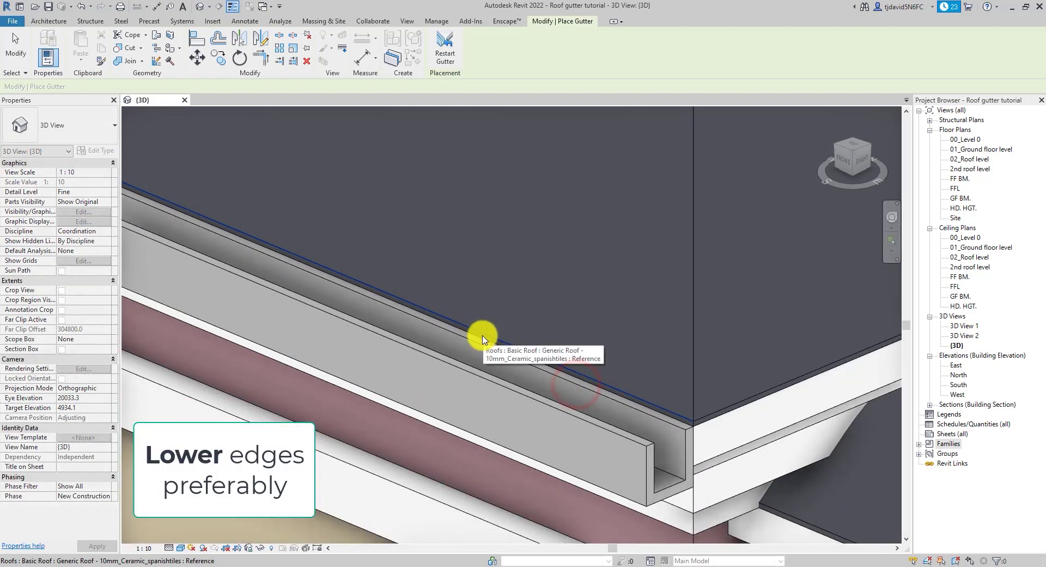
scroll(582, 387, up, 3)
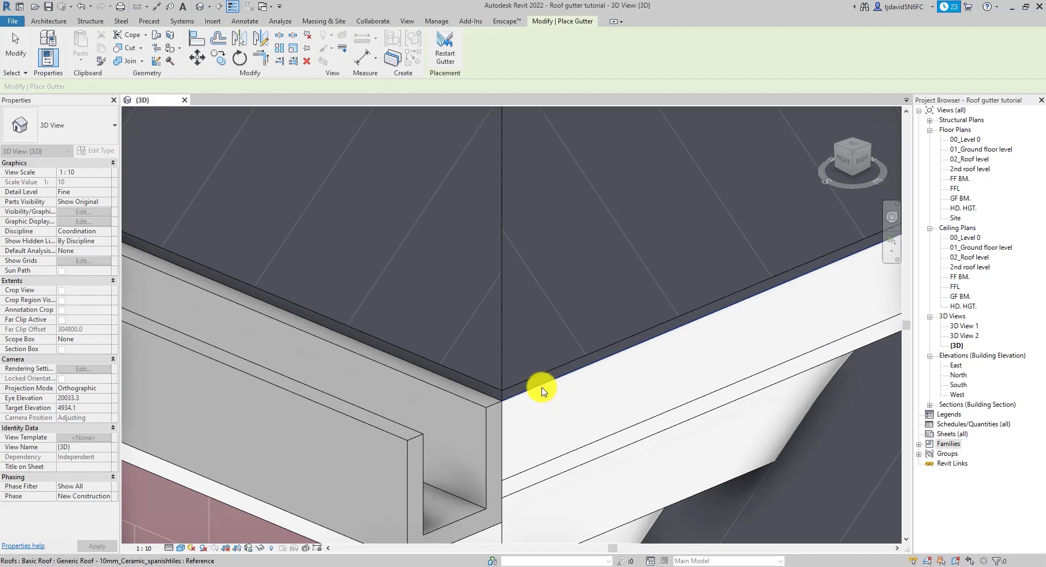
click(543, 389)
Step: Add a gutter along another lower roof edge from a corner view, then finish placing
scroll(542, 390, down, 4)
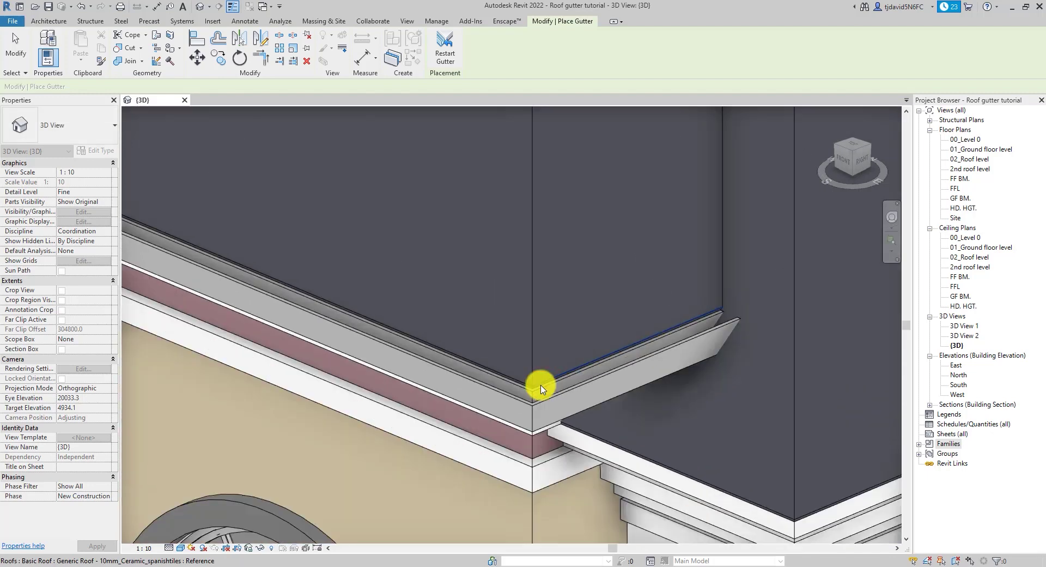
mouse_move(831, 158)
mouse_down()
mouse_move(841, 159)
mouse_move(127, 163)
mouse_move(294, 163)
mouse_up()
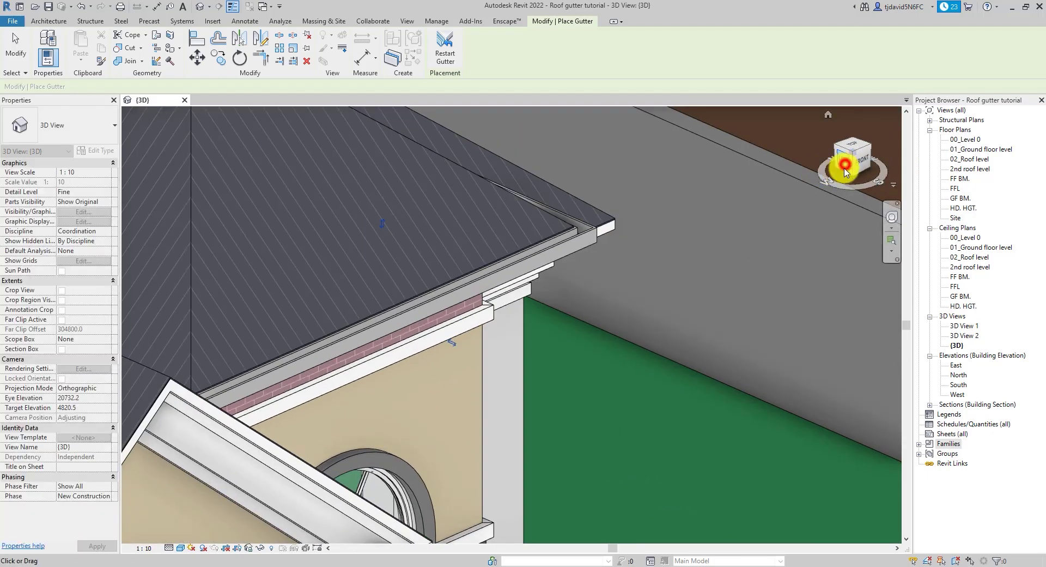
click(845, 172)
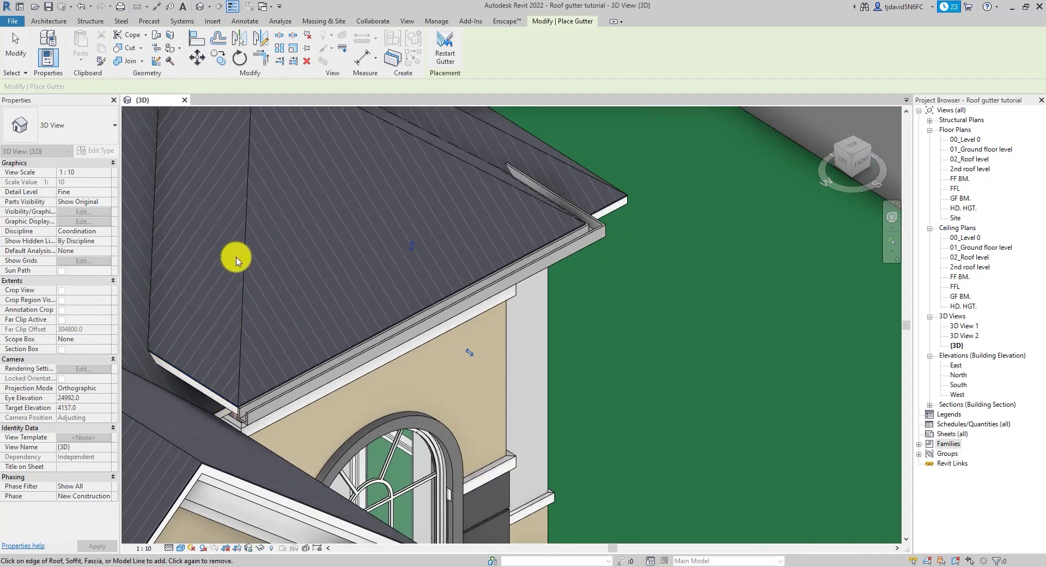
scroll(204, 398, up, 1)
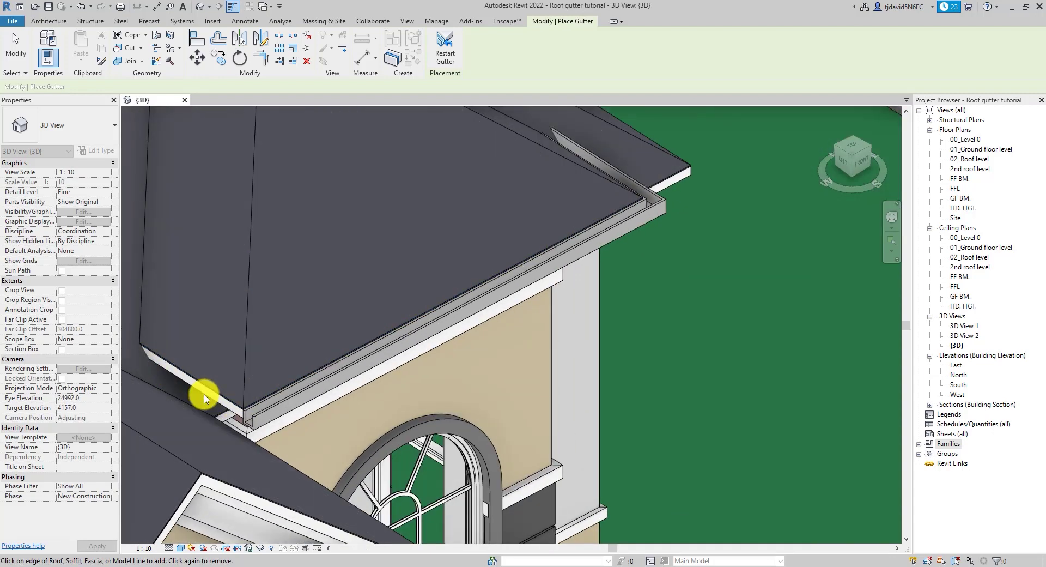
scroll(204, 398, up, 2)
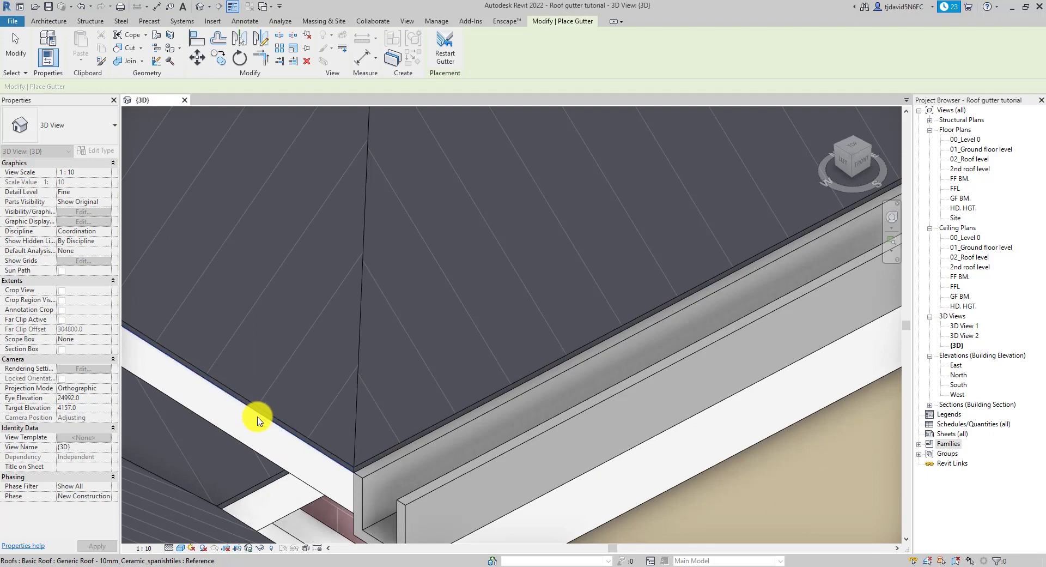
click(257, 420)
scroll(257, 420, down, 4)
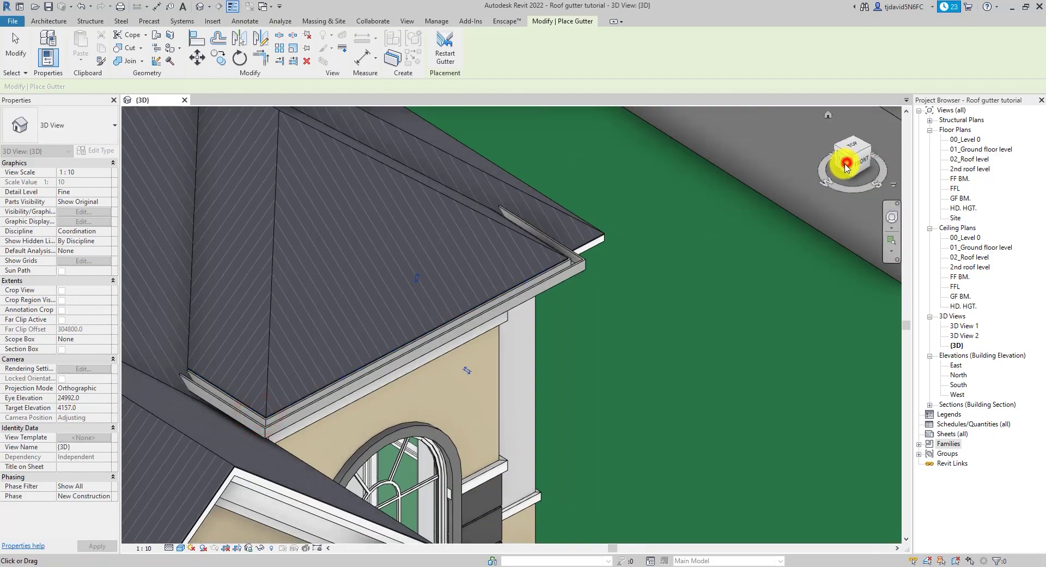
drag(846, 167, 600, 156)
scroll(549, 404, up, 3)
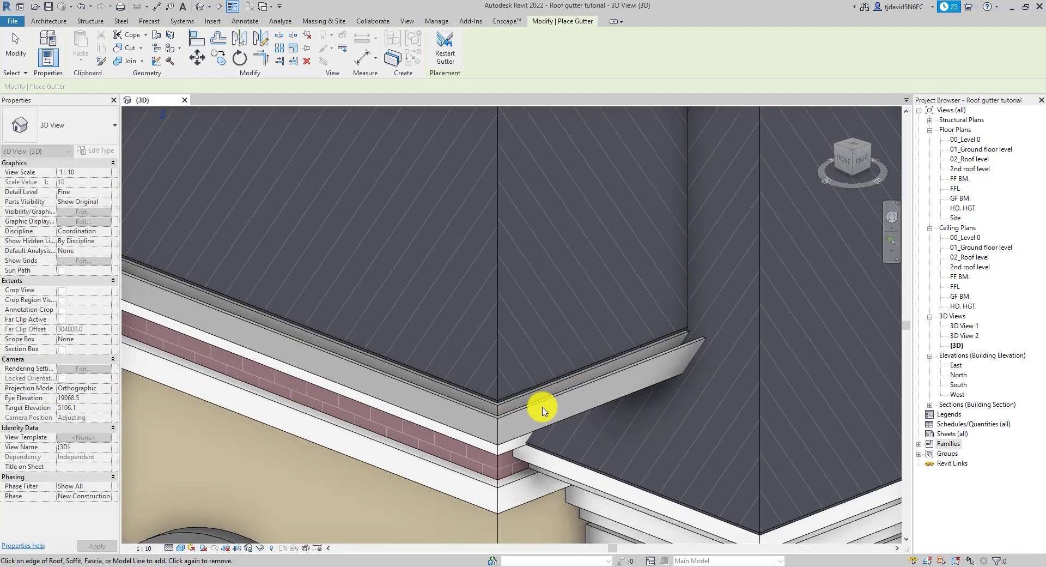
key(Escape)
key(Escape)
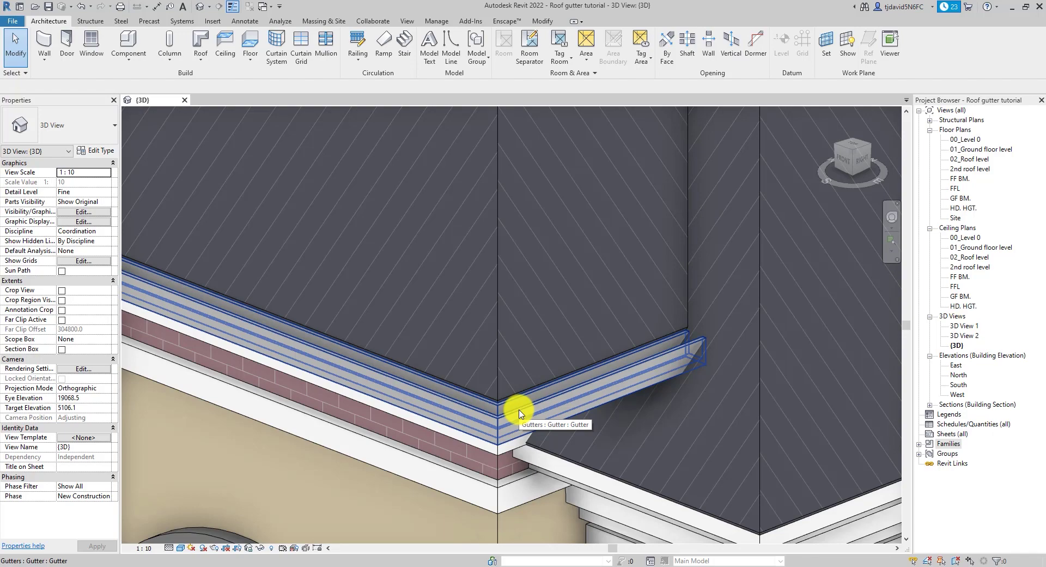
Step: Switch the placed gutter's type profile to M_Gutter - Bevel : 125 x 125mm
click(518, 412)
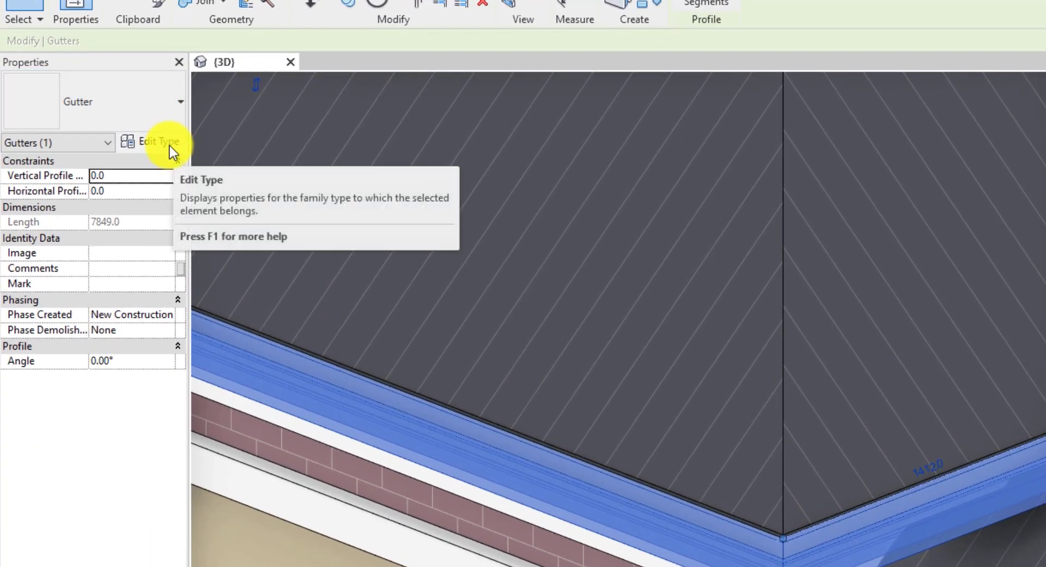
click(169, 145)
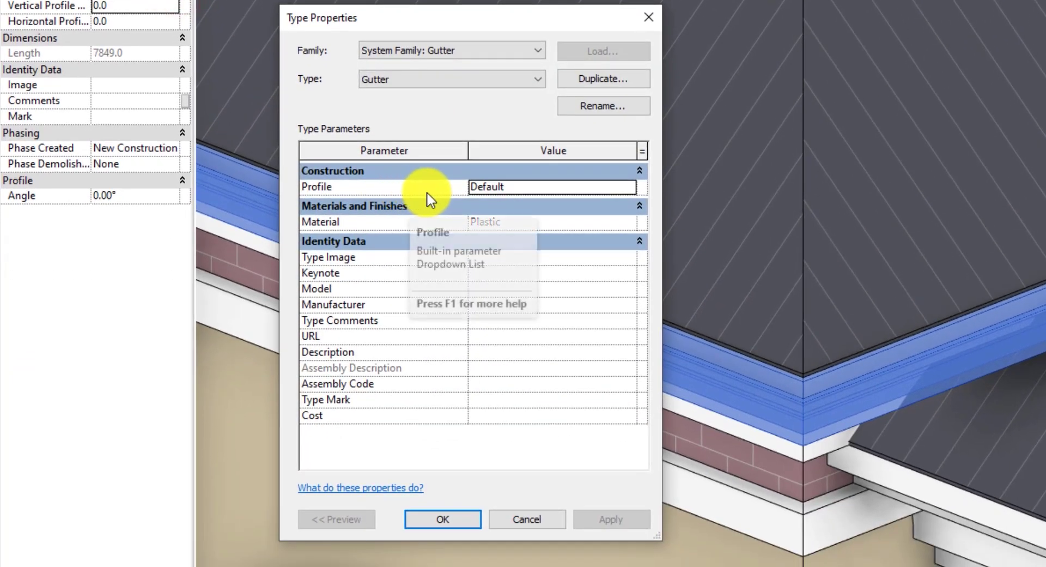
click(630, 186)
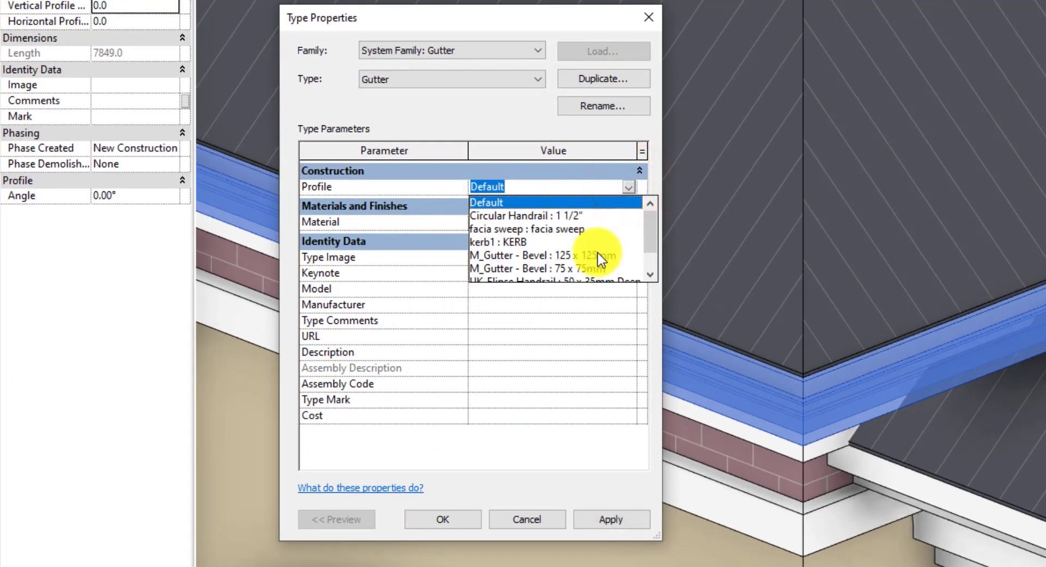
scroll(599, 258, down, 1)
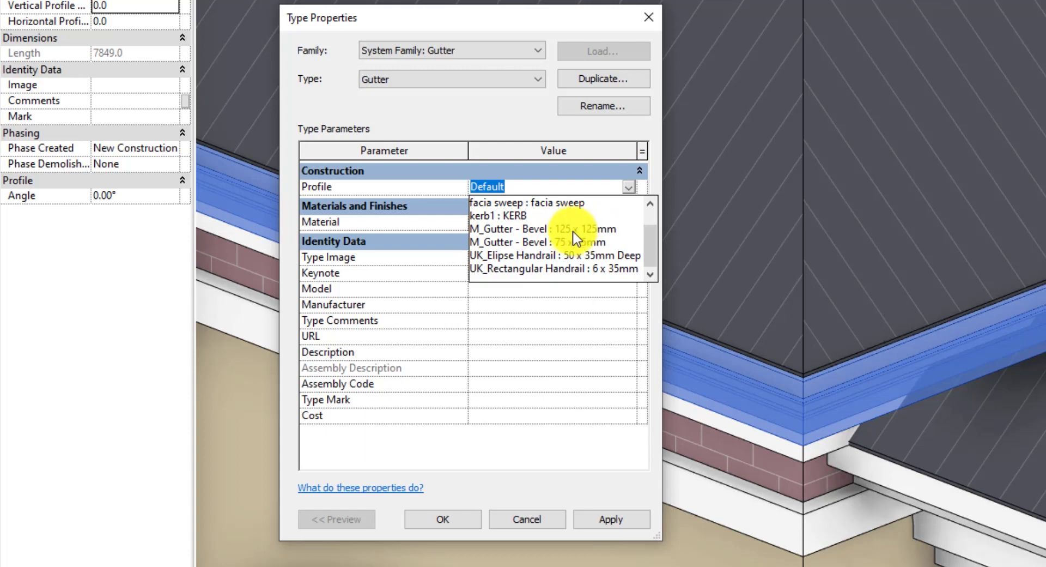
click(612, 228)
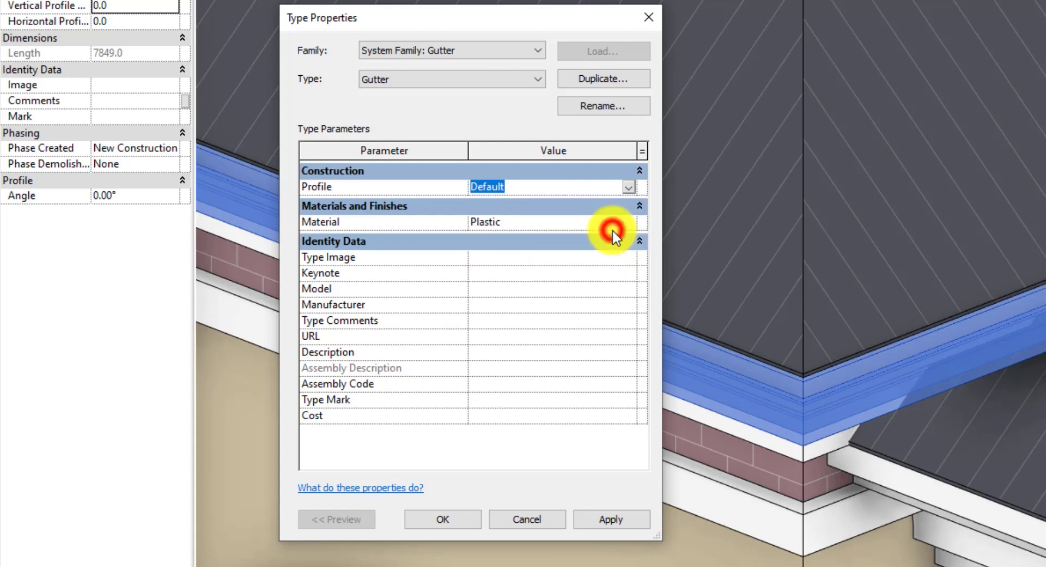
click(590, 519)
click(443, 519)
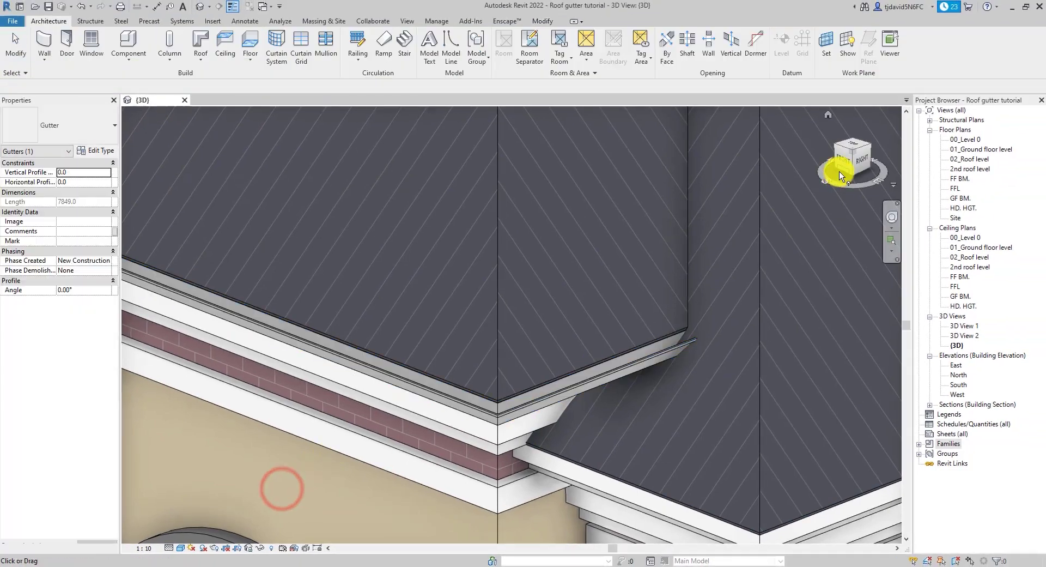
drag(840, 175, 769, 146)
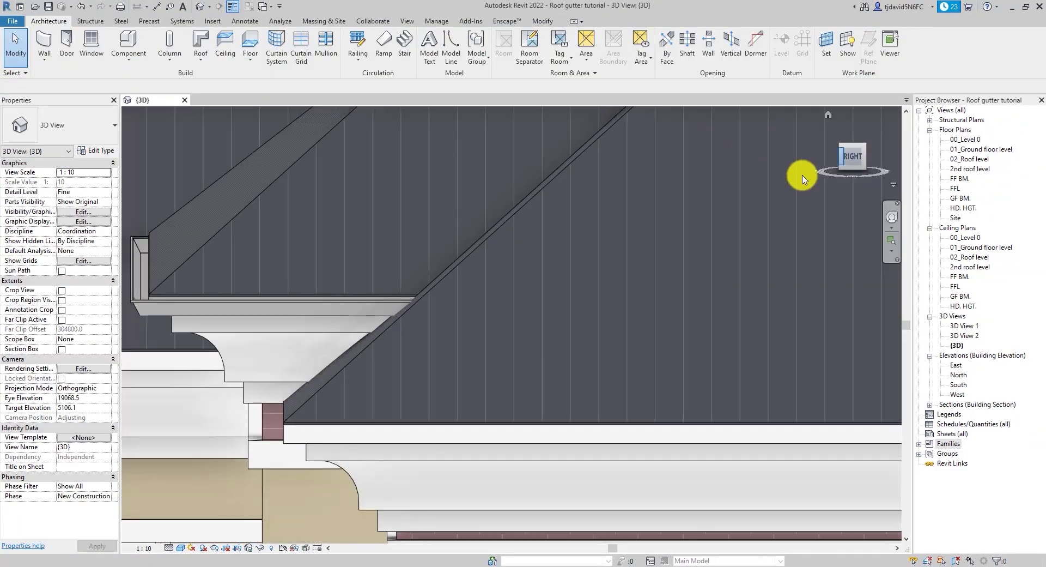
drag(845, 159, 896, 179)
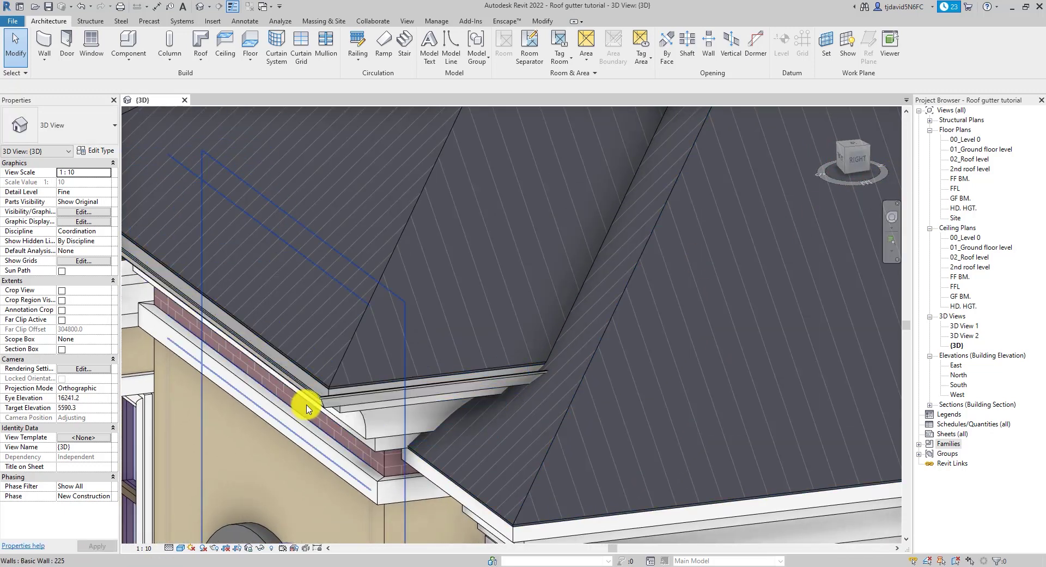
scroll(308, 436, up, 4)
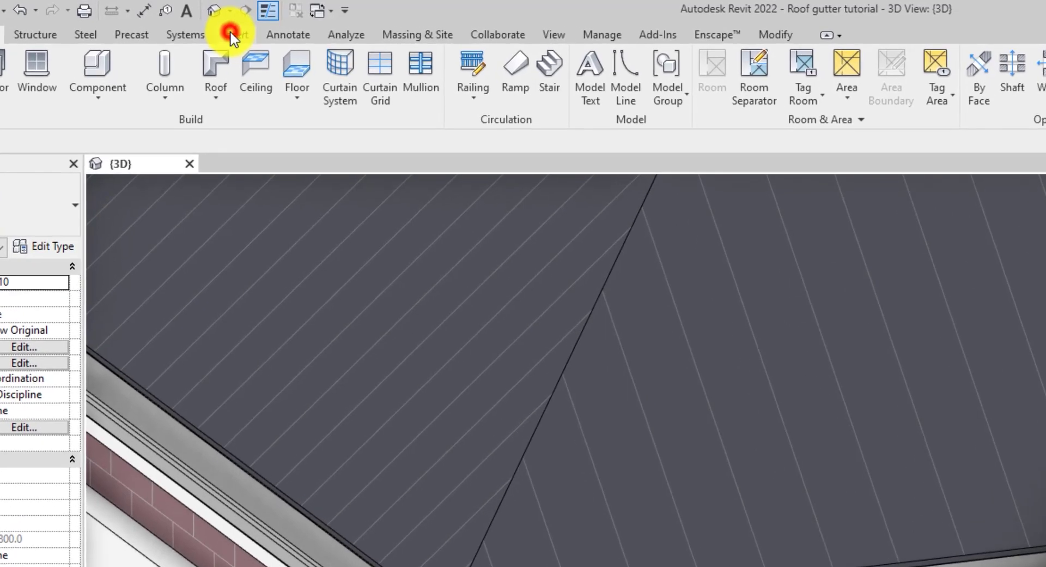
Step: Load Profiles_Gutter_Cove.rfa from the UK library's Profiles > Roofs folder
click(213, 21)
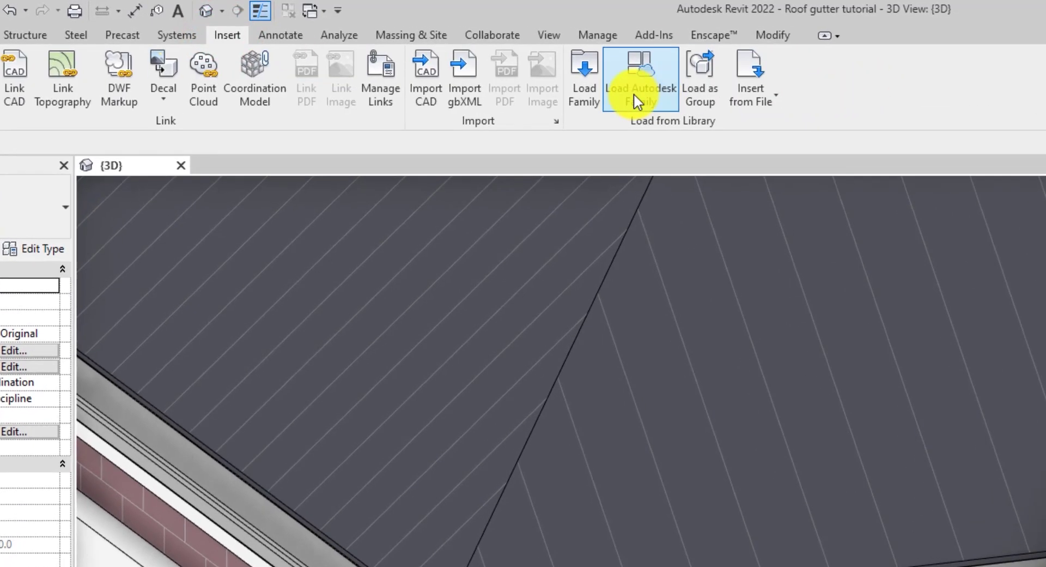
click(596, 86)
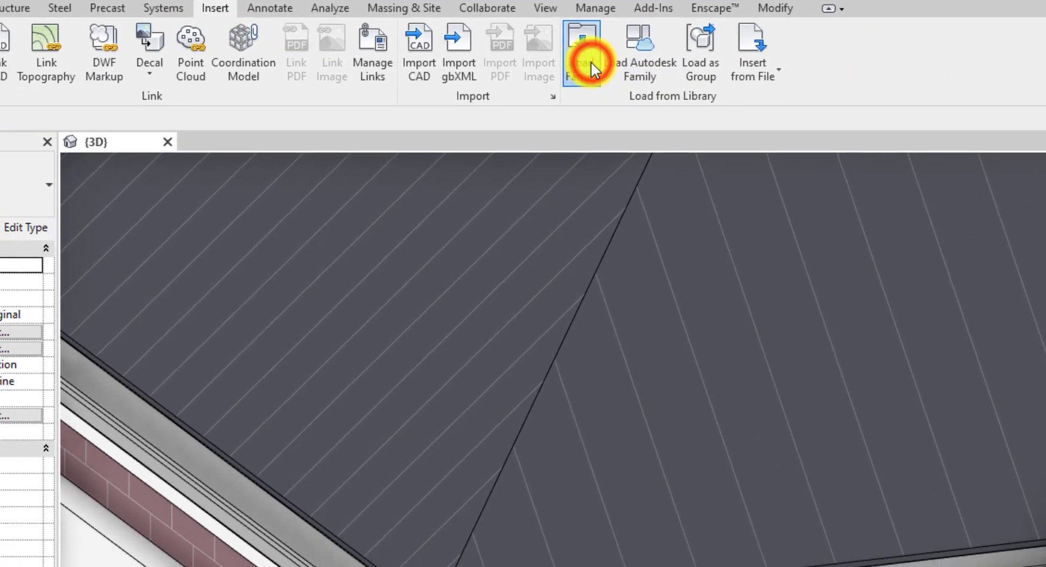
double_click(458, 174)
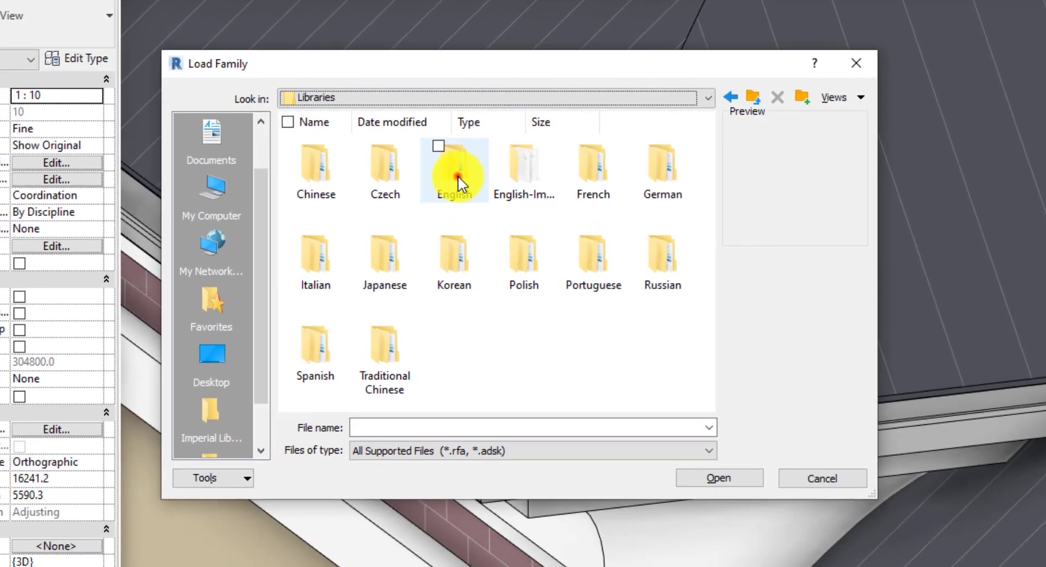
click(464, 185)
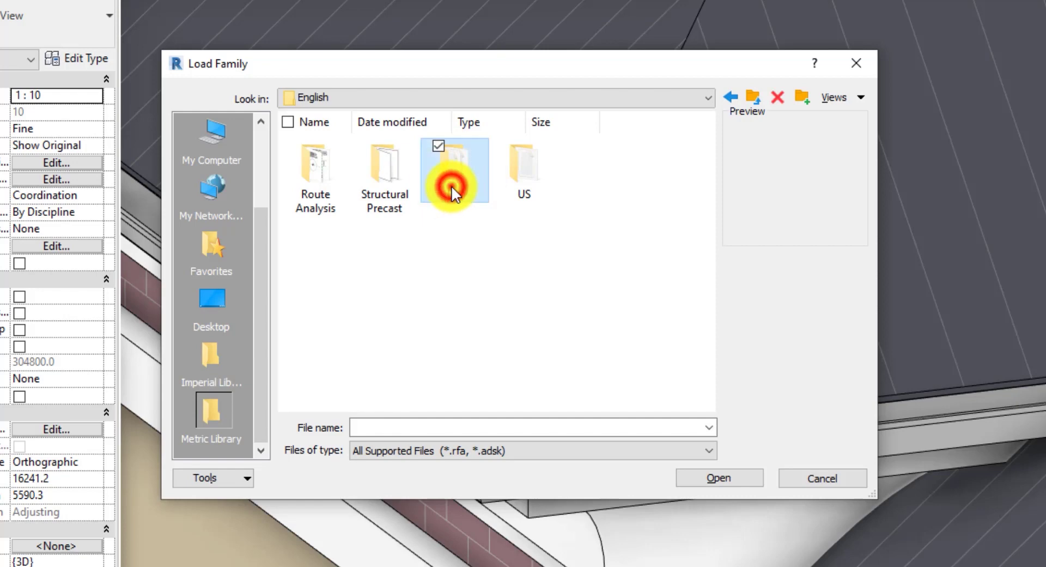
double_click(451, 186)
scroll(536, 262, down, 2)
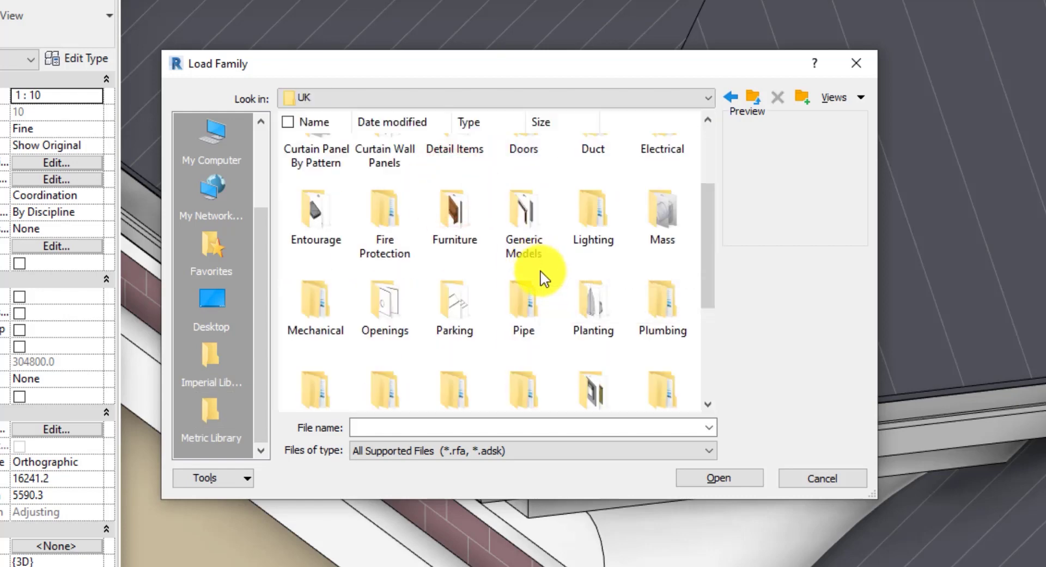
scroll(538, 267, down, 3)
double_click(315, 261)
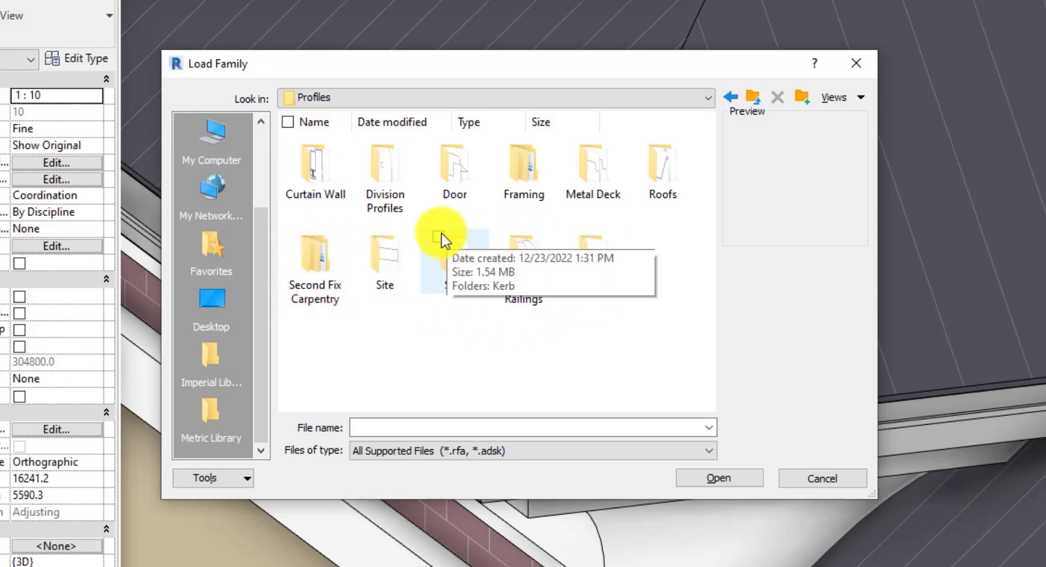
double_click(664, 175)
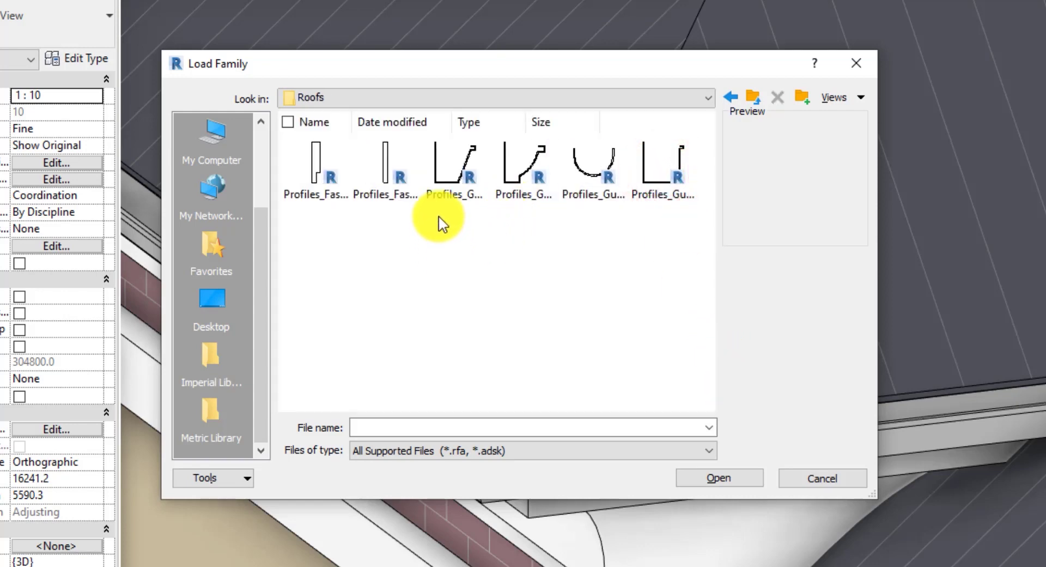
mouse_move(451, 191)
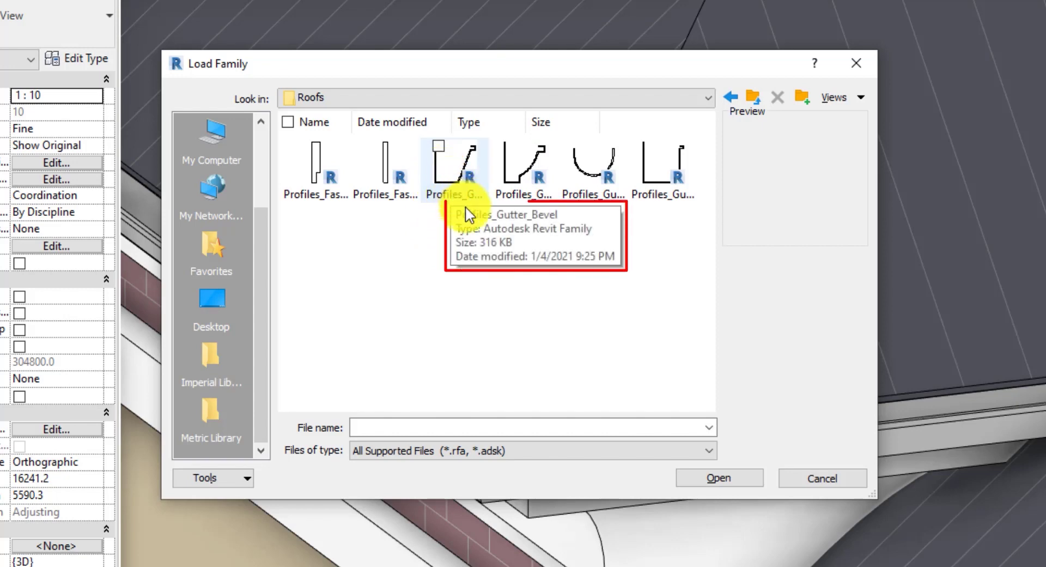
click(521, 172)
click(731, 477)
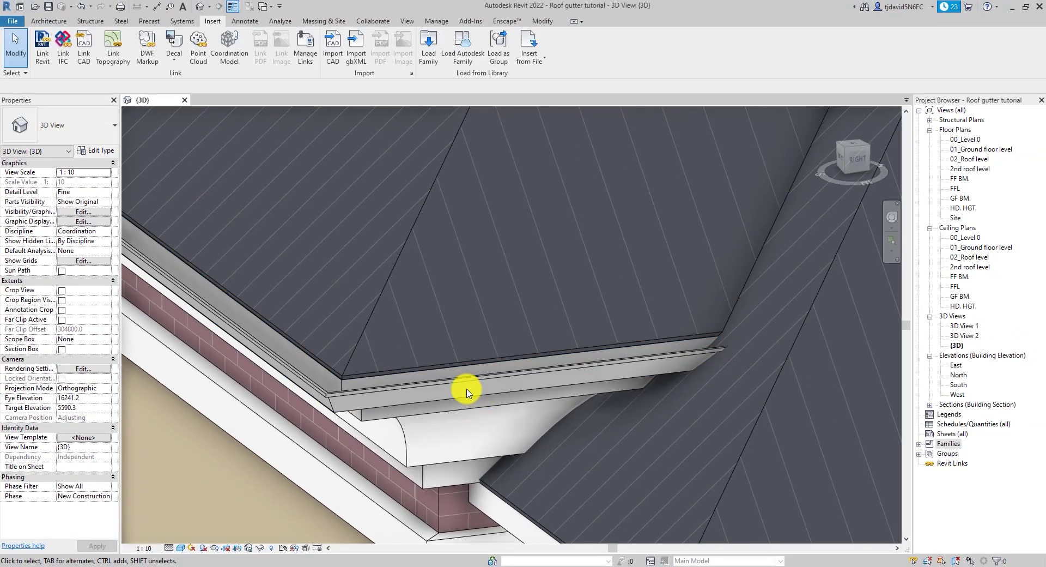
Step: Duplicate the selected gutter's type under the name Gutter_custom
click(458, 387)
scroll(446, 416, down, 3)
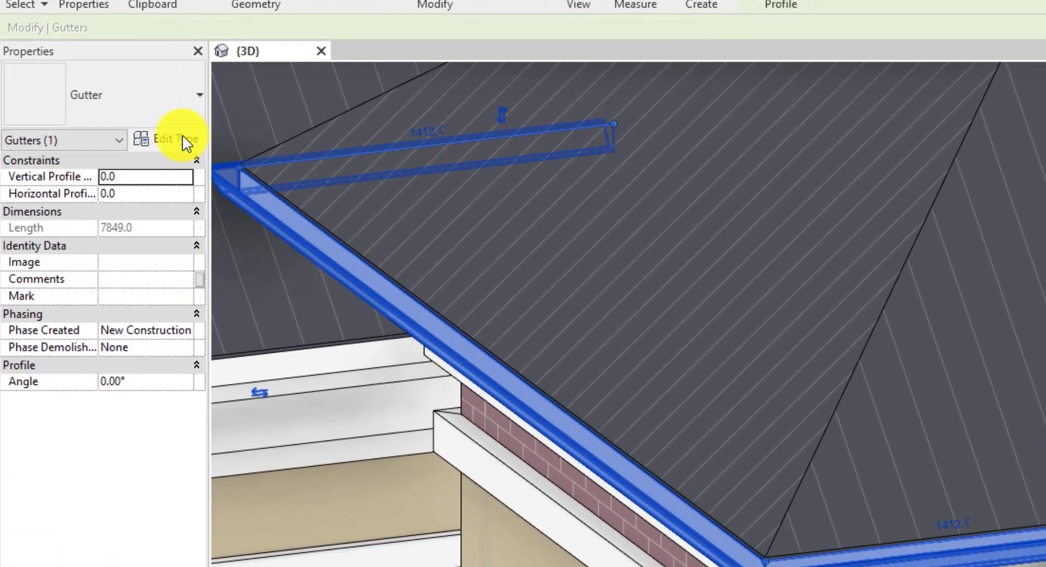
click(182, 134)
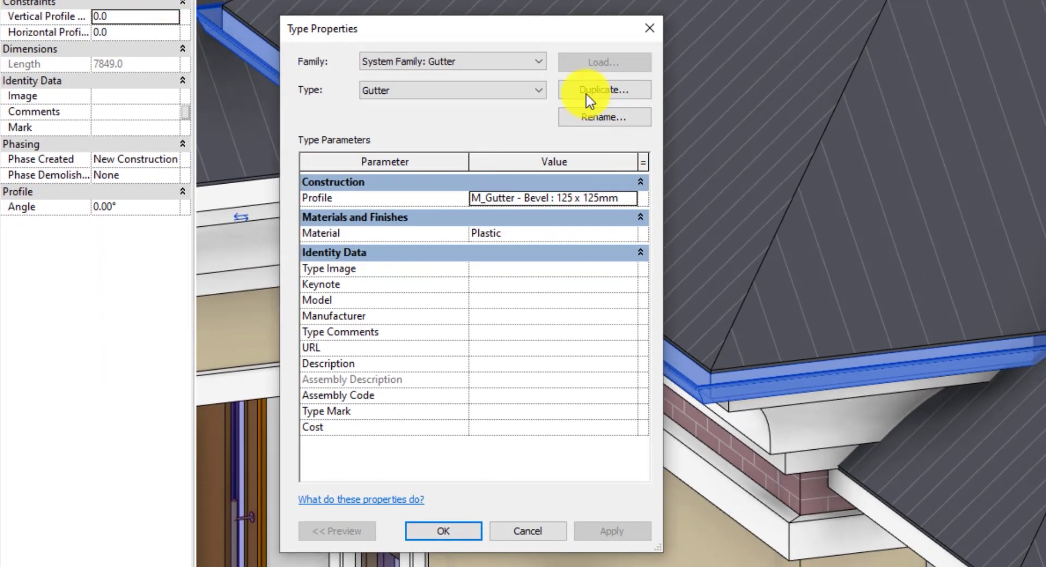
click(589, 91)
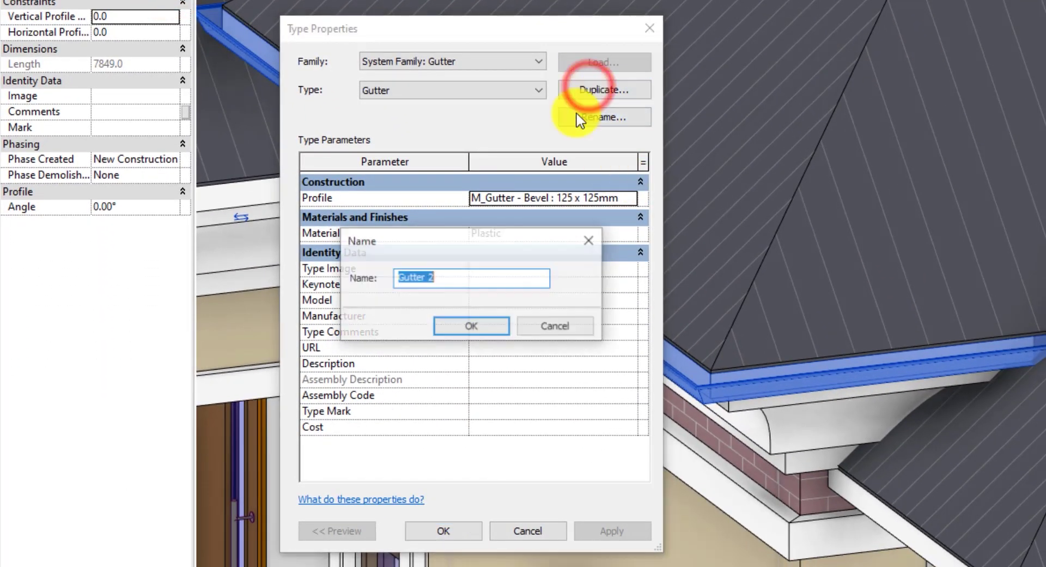
click(469, 284)
key(BackSpace)
key(BackSpace)
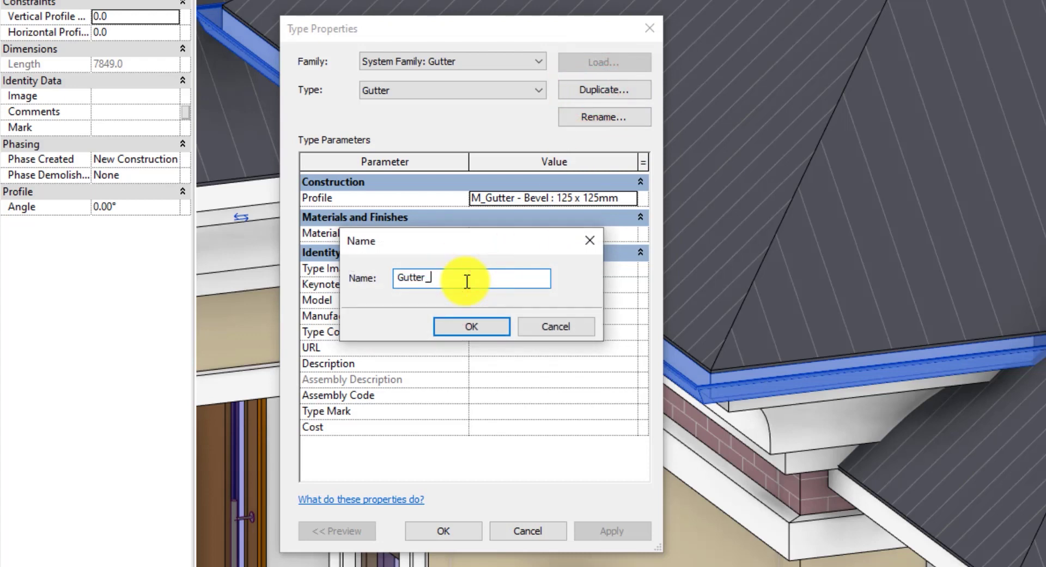
text(_custom)
click(494, 327)
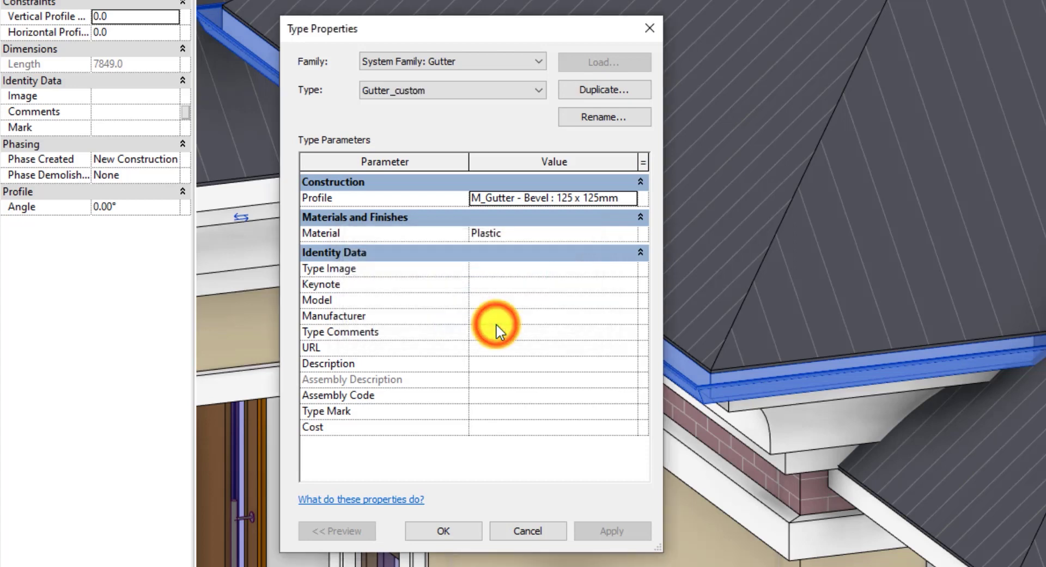
Step: Set the Gutter_custom profile to Profiles_Gutter_Cove : 125x125mm and close the type properties
click(630, 198)
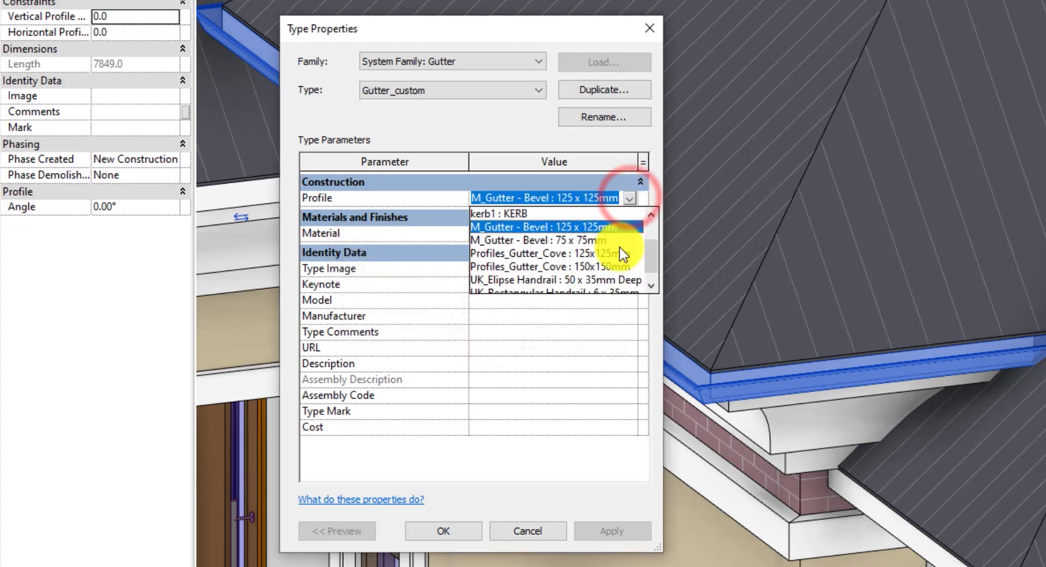
scroll(621, 254, down, 1)
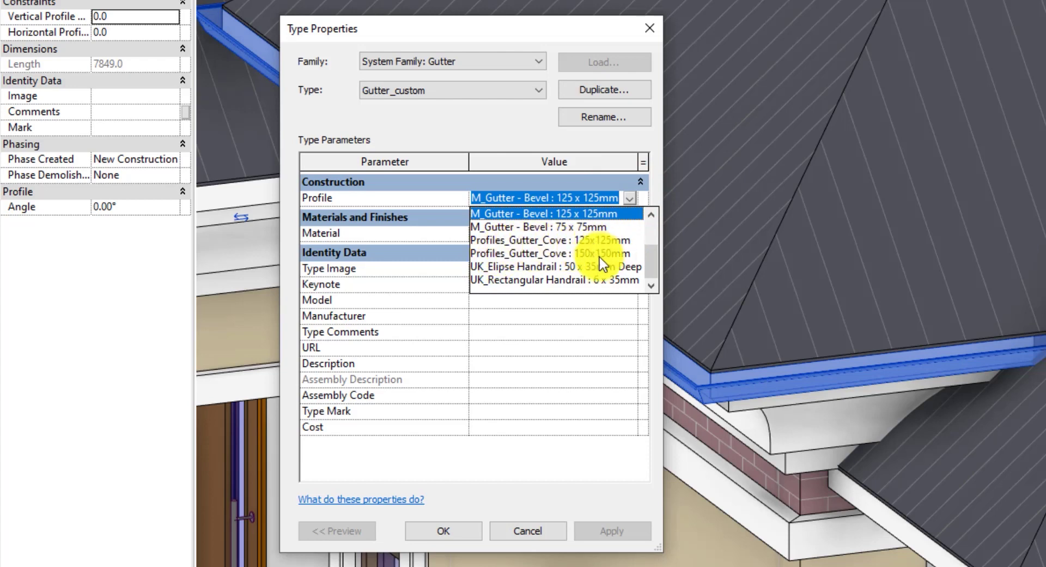
click(595, 240)
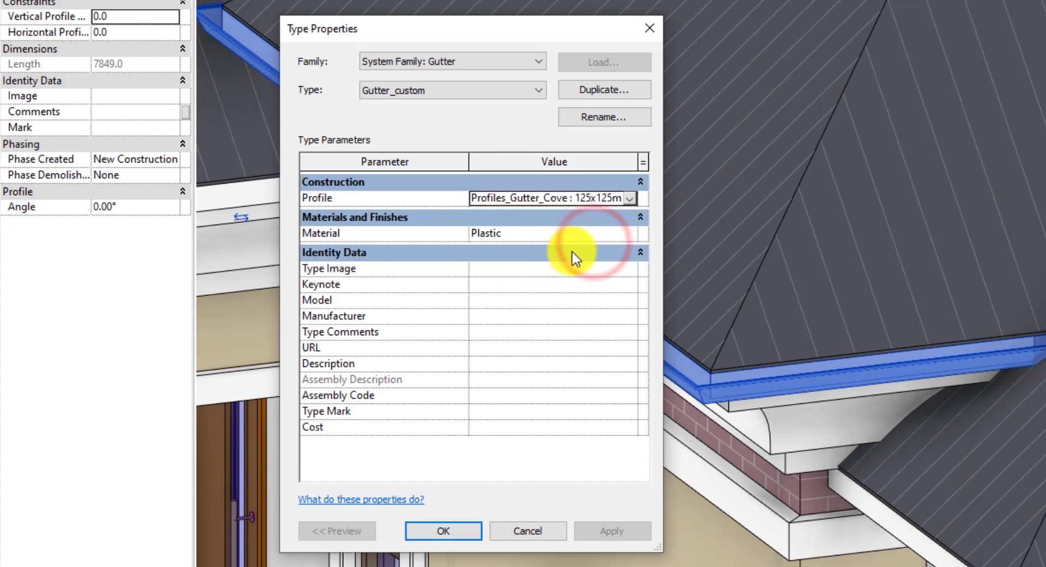
click(459, 529)
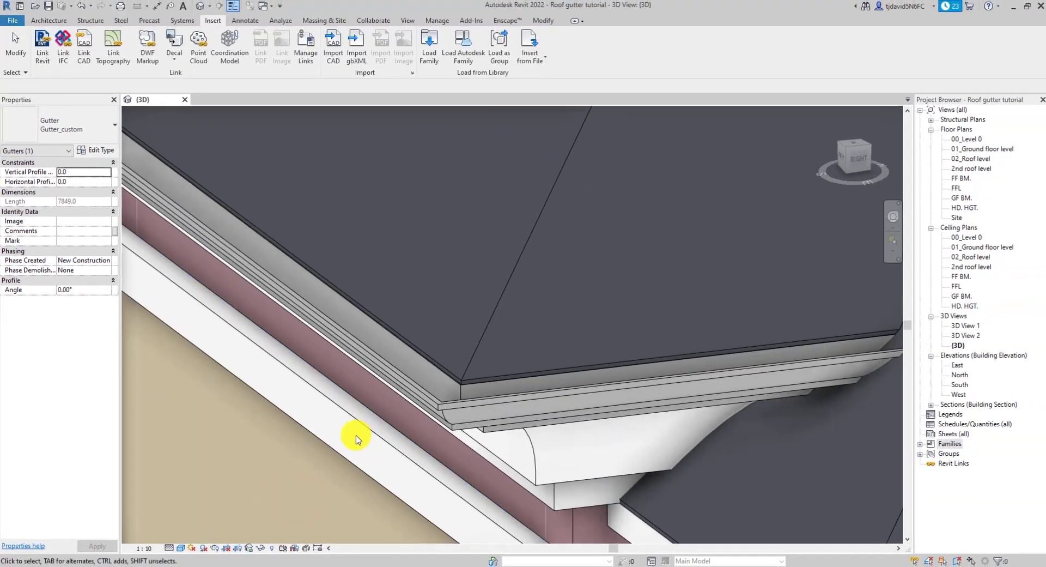
scroll(355, 433, down, 3)
Step: Select the Gutter_custom gutter and add segments along the next two front eave edges
click(844, 153)
drag(844, 153, 769, 191)
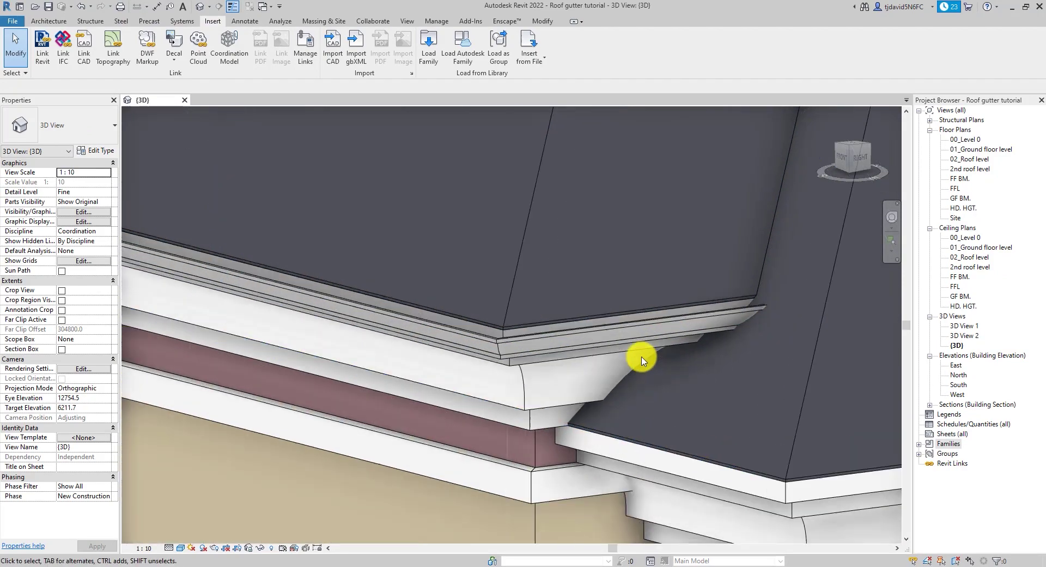
scroll(634, 357, down, 6)
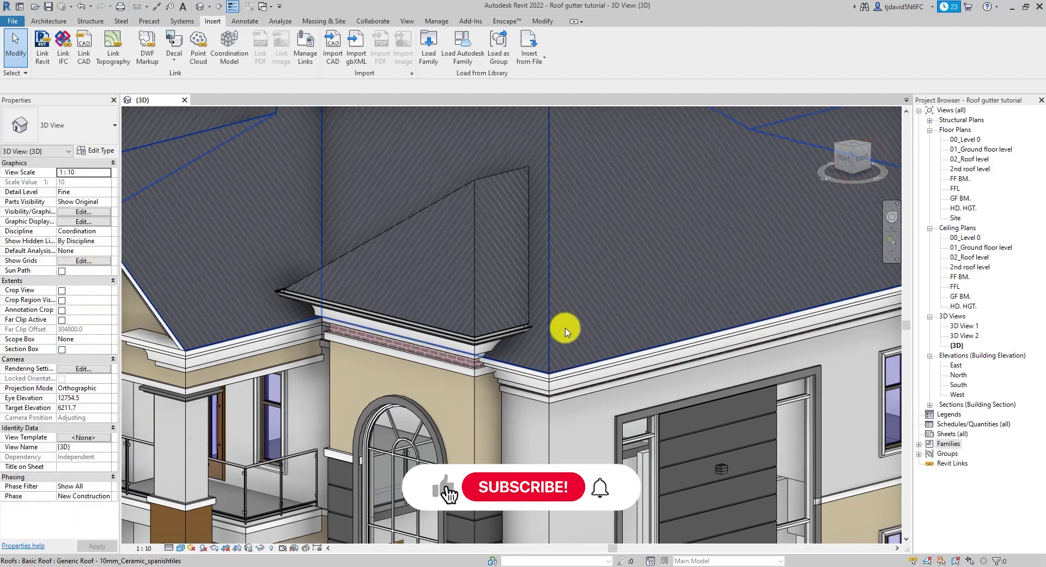
scroll(566, 331, up, 4)
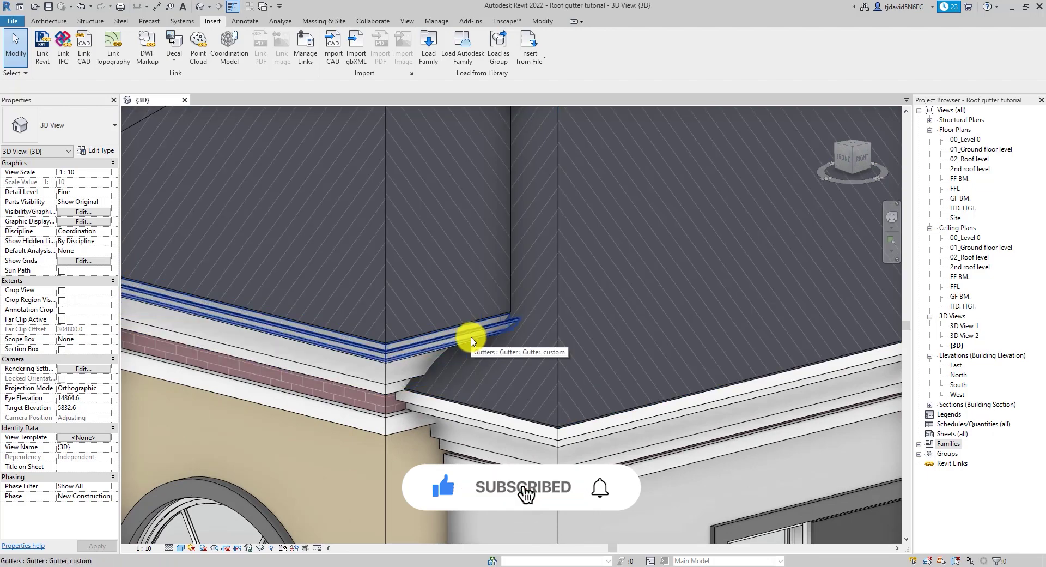
scroll(428, 362, down, 5)
click(428, 362)
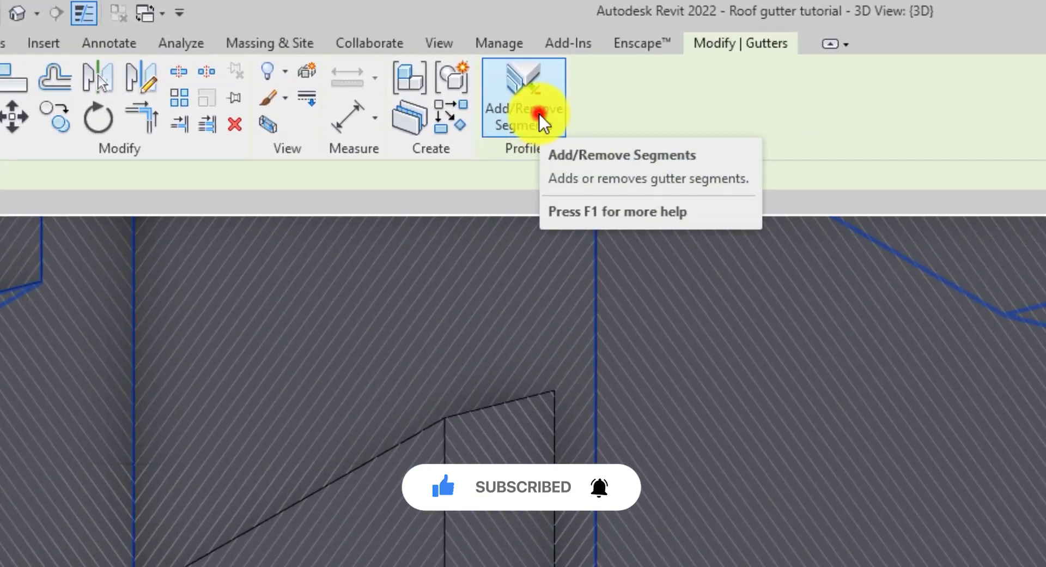
click(540, 115)
scroll(475, 383, up, 3)
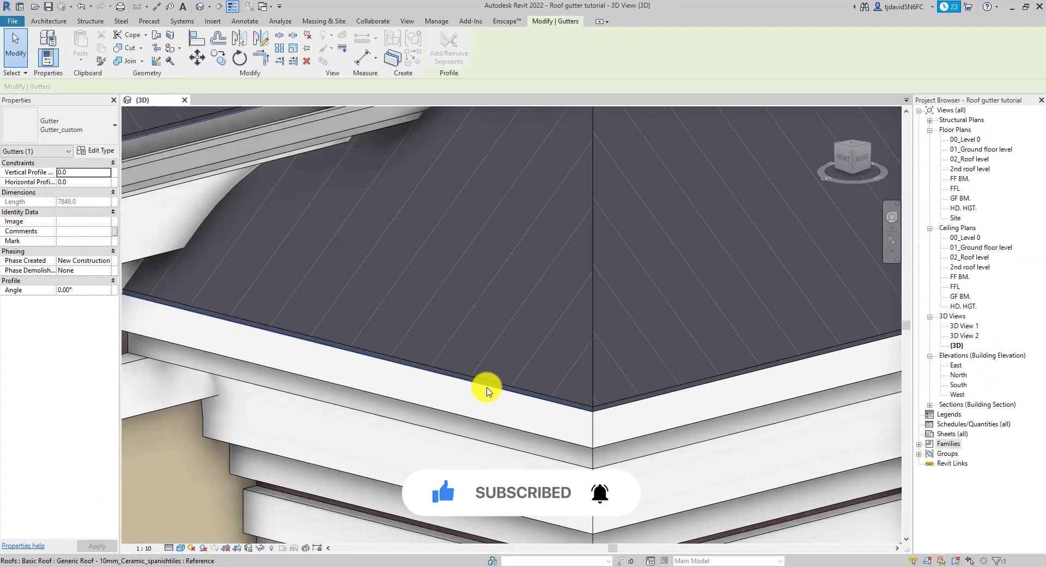
click(487, 387)
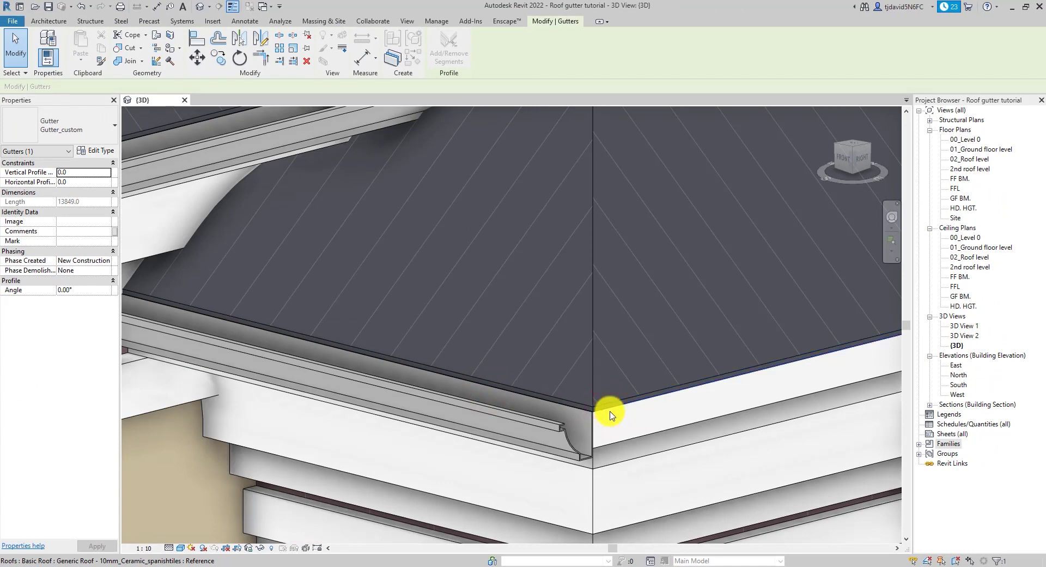
scroll(610, 415, up, 2)
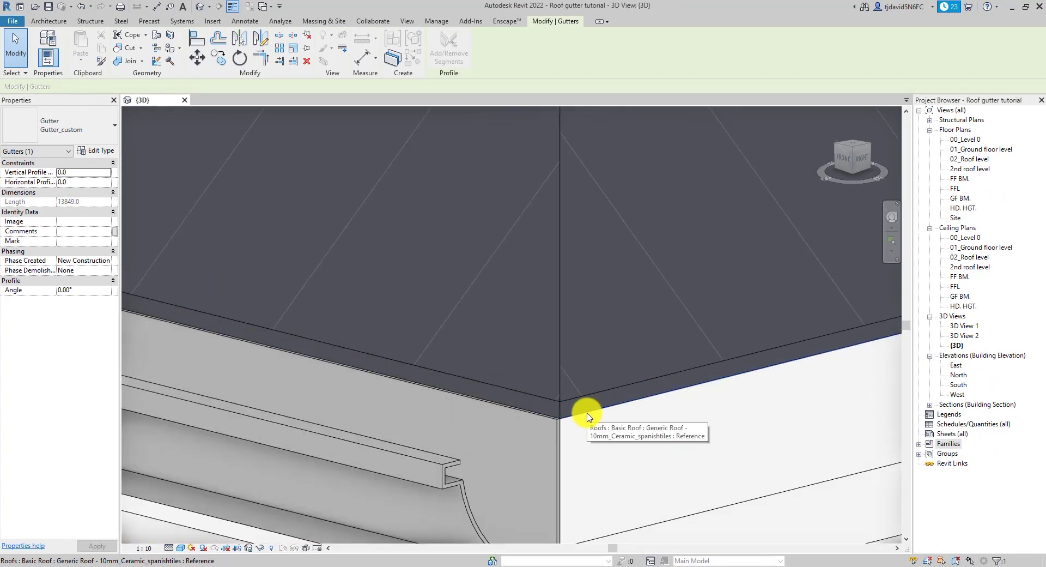
click(587, 416)
scroll(500, 378, down, 5)
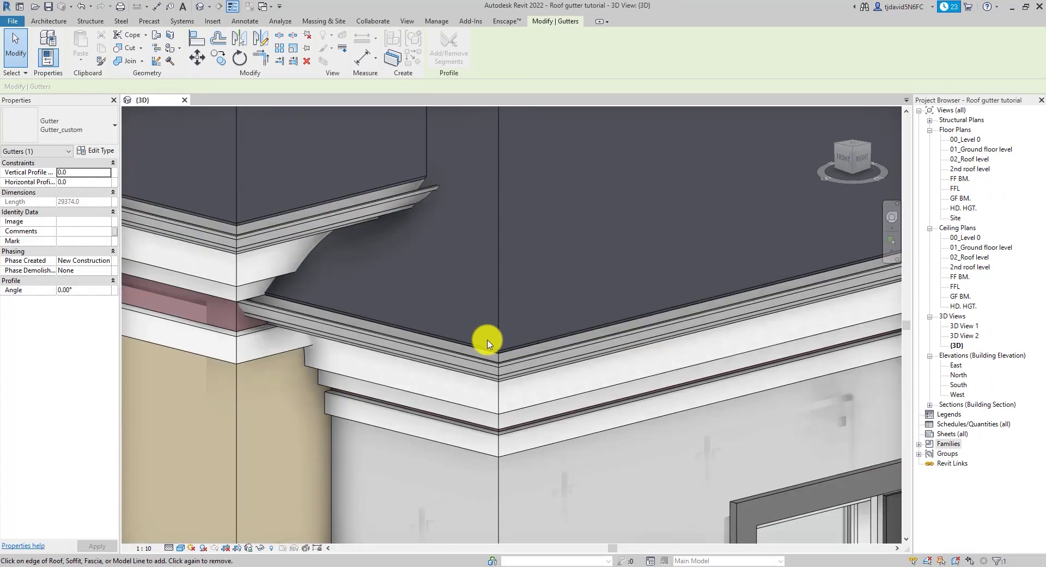
scroll(559, 320, down, 5)
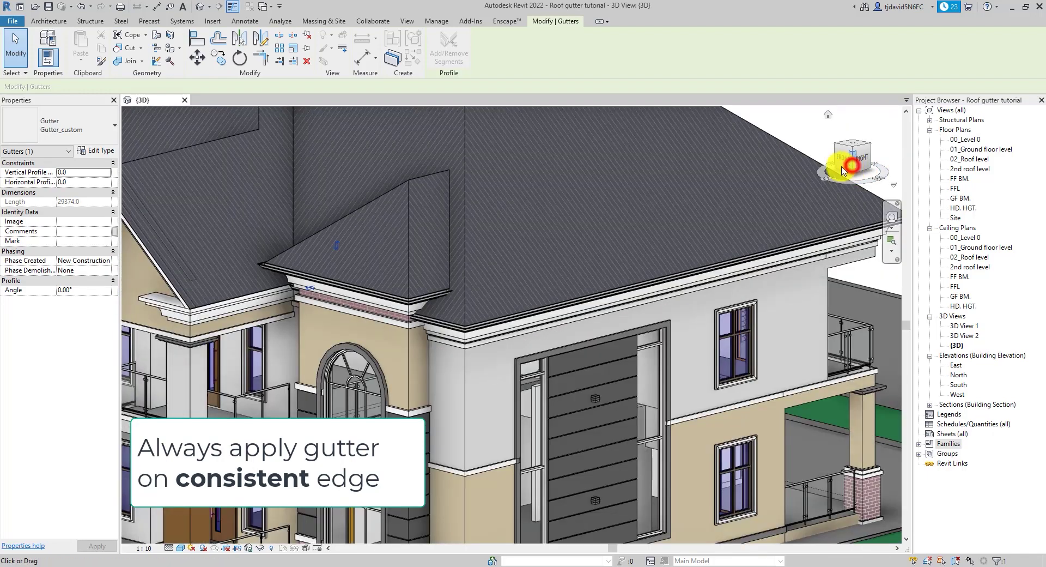
Step: Extend the gutter along the right-back corner edge and the rear roof edge
drag(829, 173, 570, 168)
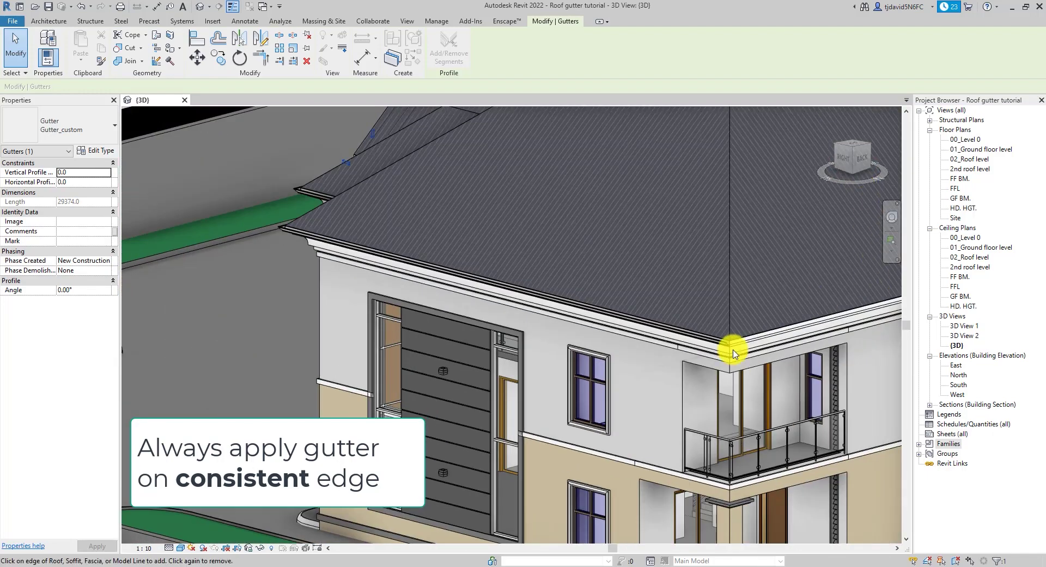
scroll(725, 367, up, 10)
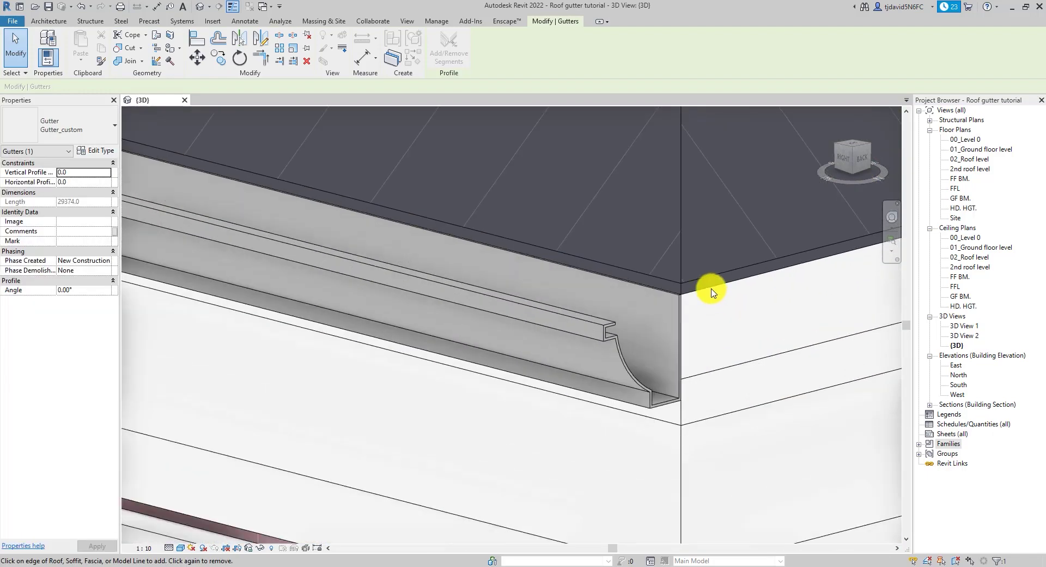
click(711, 288)
scroll(509, 327, down, 8)
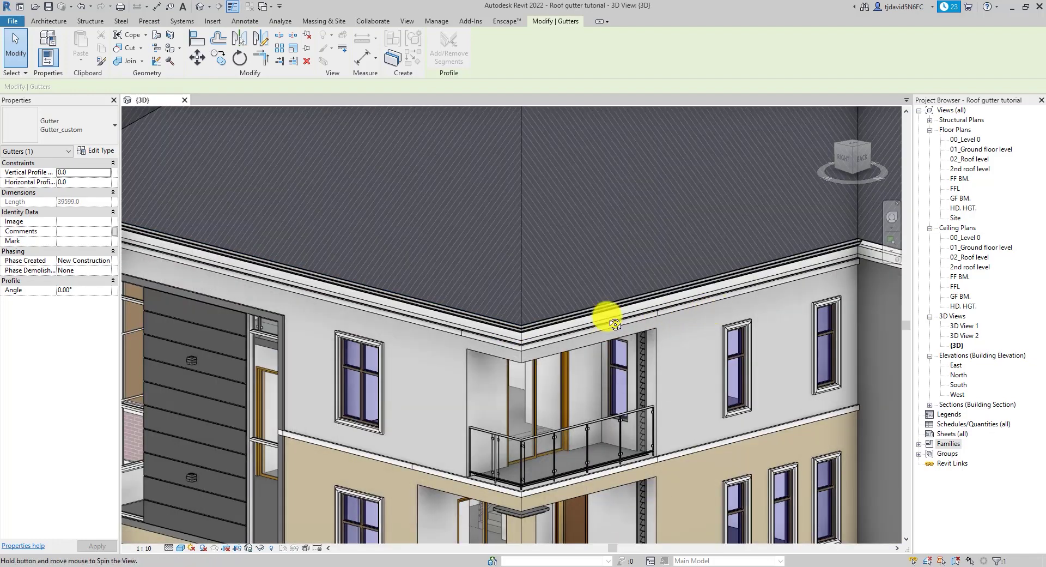
shift+middle_drag(593, 323, 794, 357)
scroll(845, 344, up, 10)
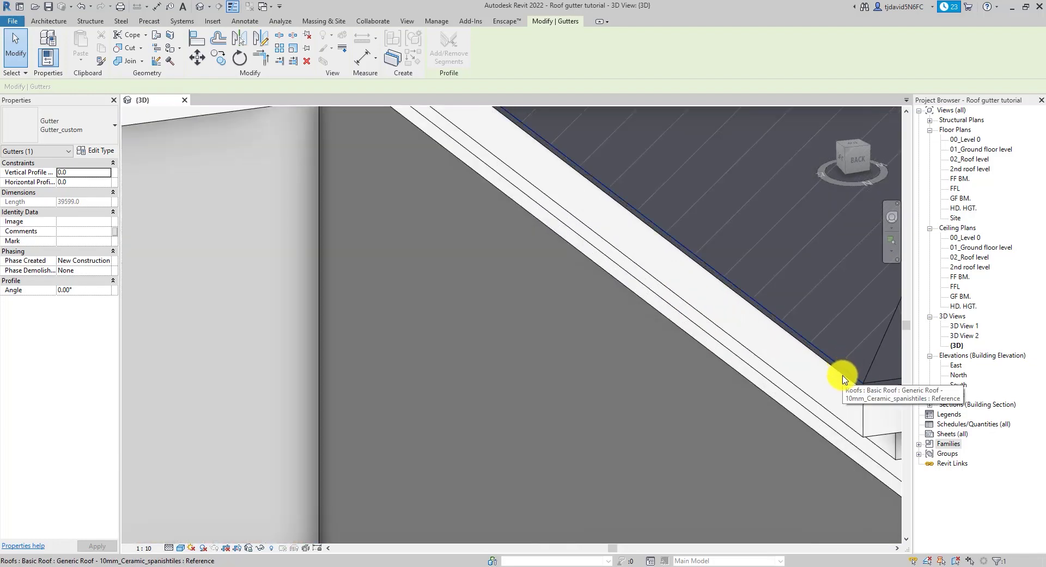
click(844, 379)
scroll(602, 350, down, 5)
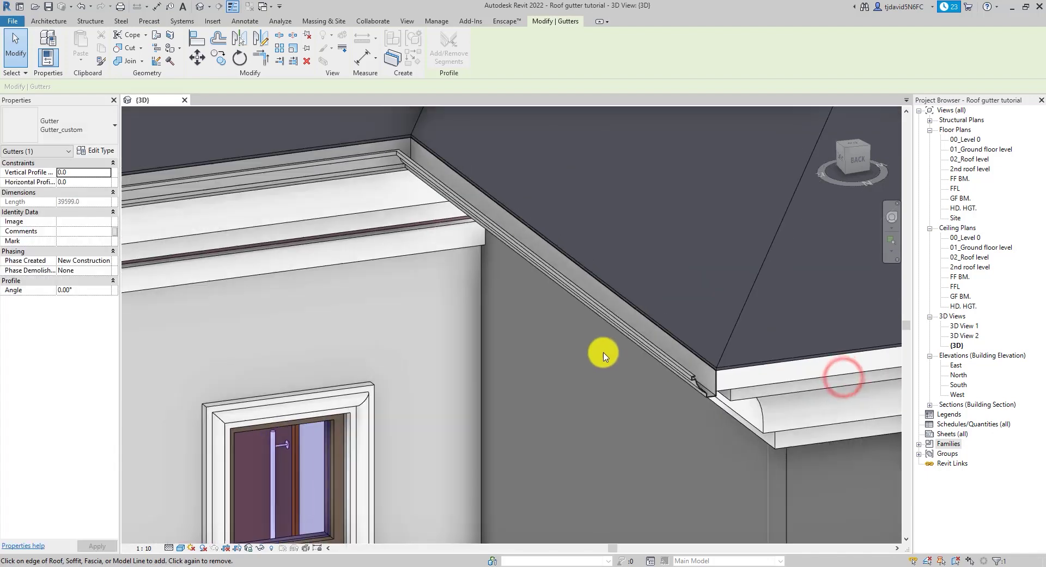
scroll(654, 354, up, 3)
scroll(568, 358, down, 5)
scroll(571, 343, up, 6)
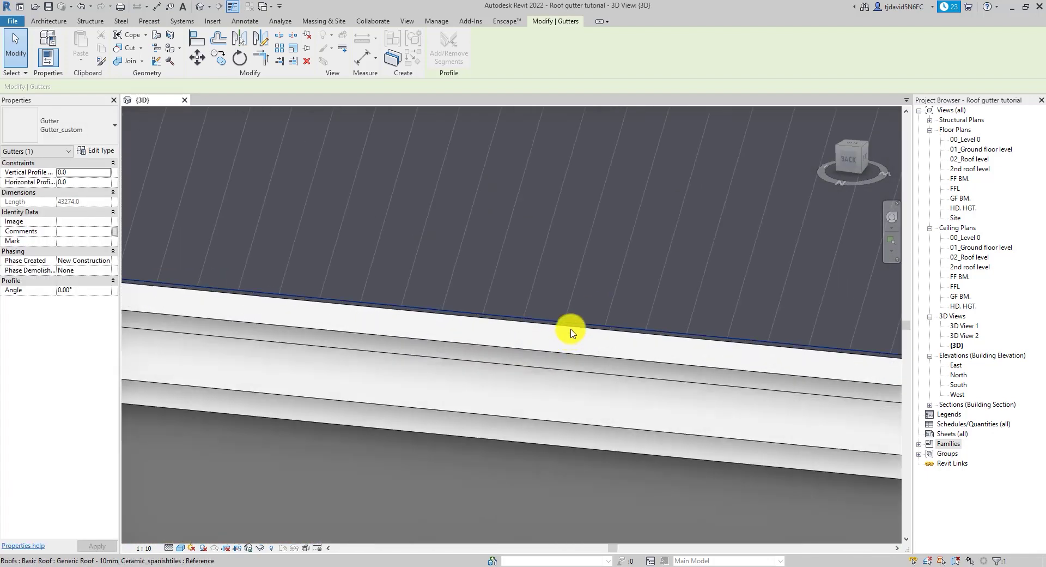
Step: Add the rear and left eave edges, bringing the gutter length to 60924
click(571, 330)
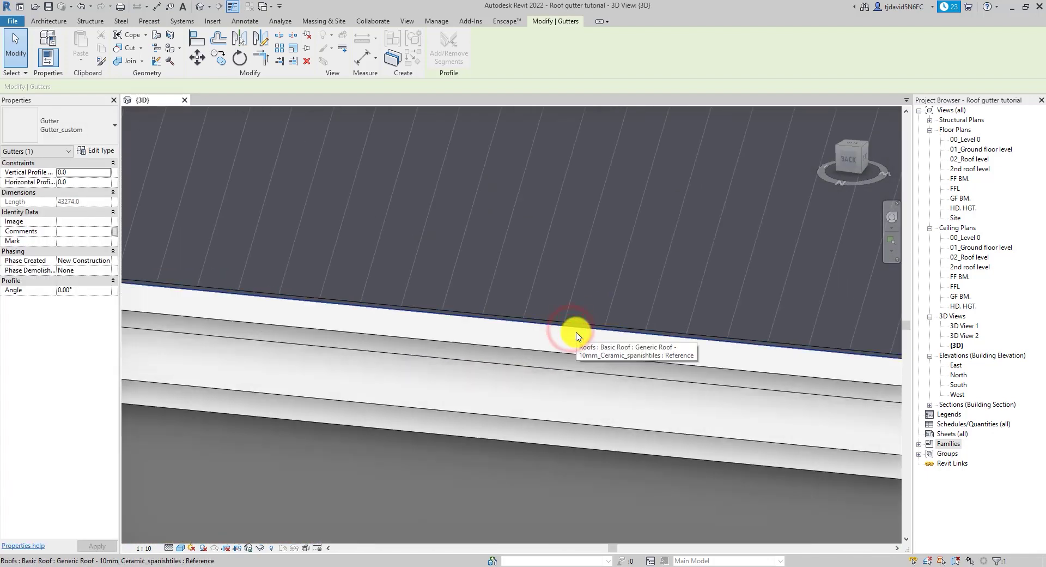
click(577, 335)
scroll(589, 332, down, 3)
shift+middle_drag(589, 332, 537, 337)
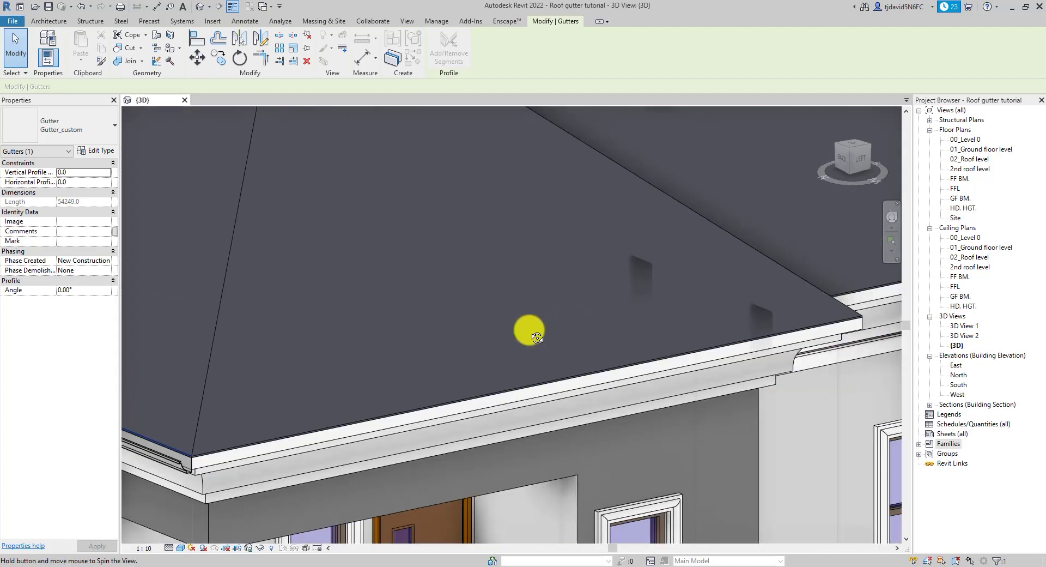
scroll(452, 410, up, 4)
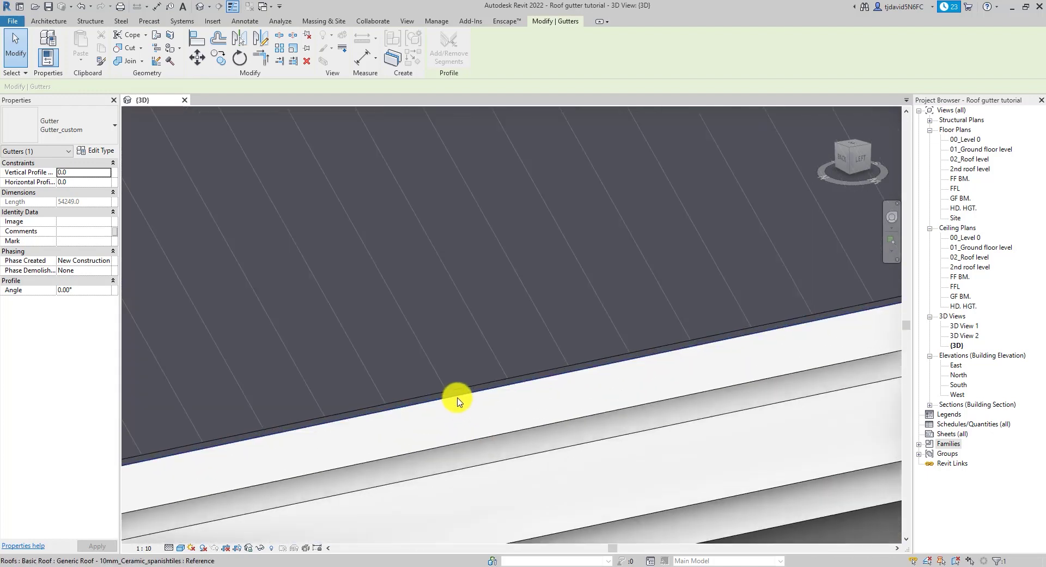
click(457, 401)
scroll(456, 393, down, 3)
shift+middle_drag(488, 381, 451, 354)
Step: Add two more short roof edges to the custom gutter
scroll(477, 355, down, 3)
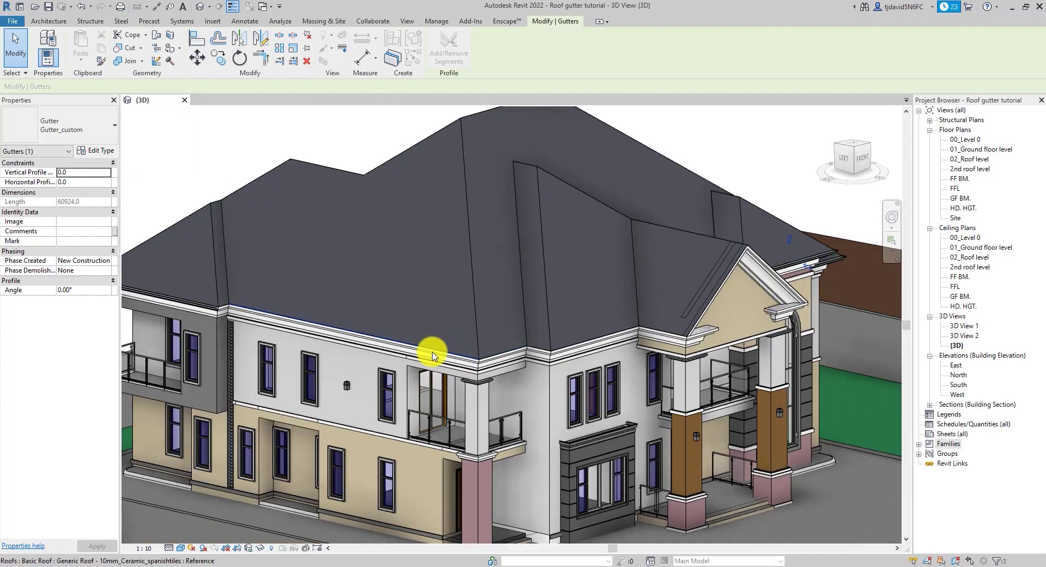
scroll(245, 315, up, 6)
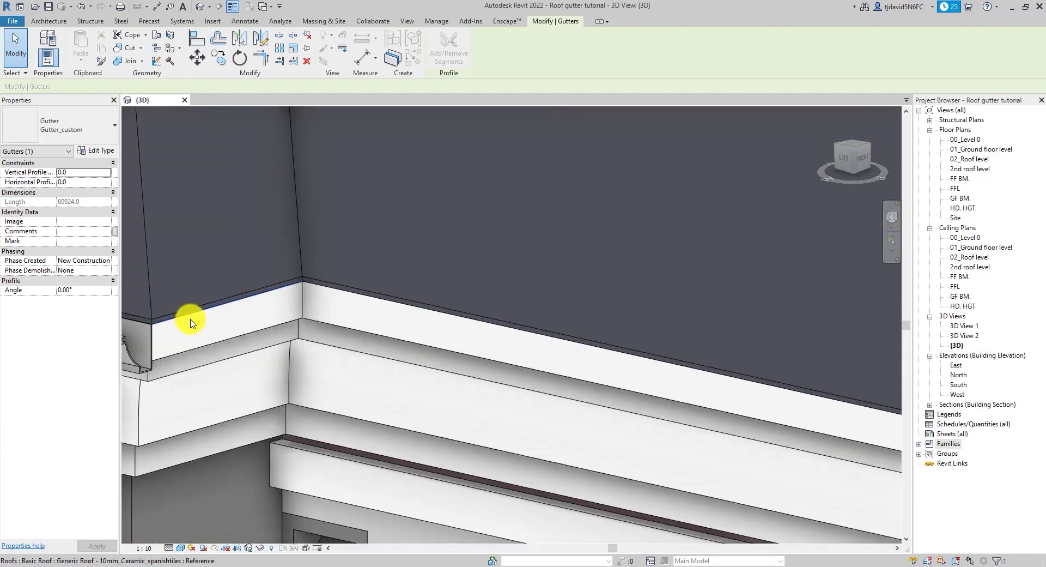
click(188, 314)
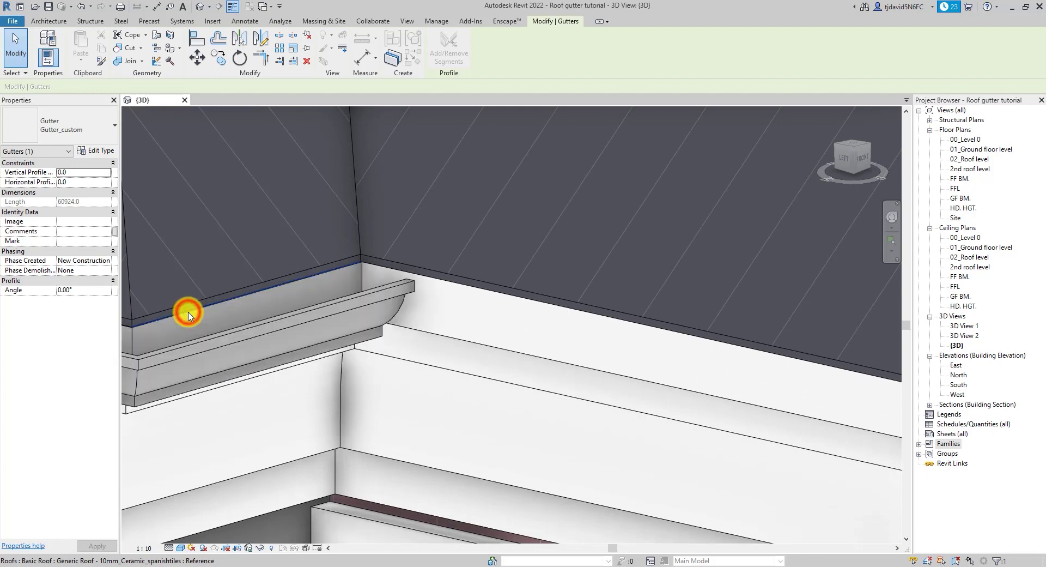
click(431, 280)
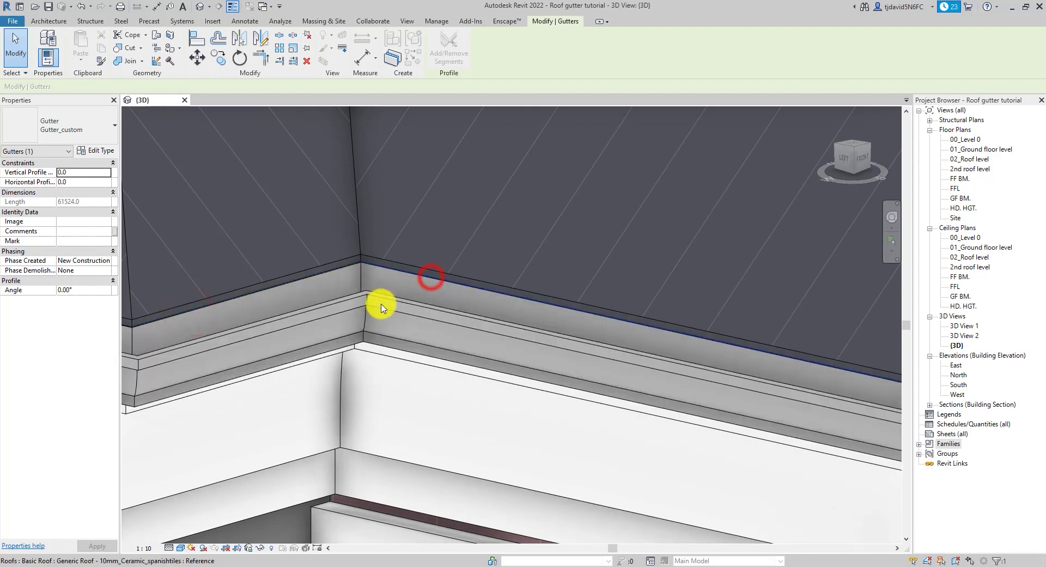
scroll(380, 302, down, 5)
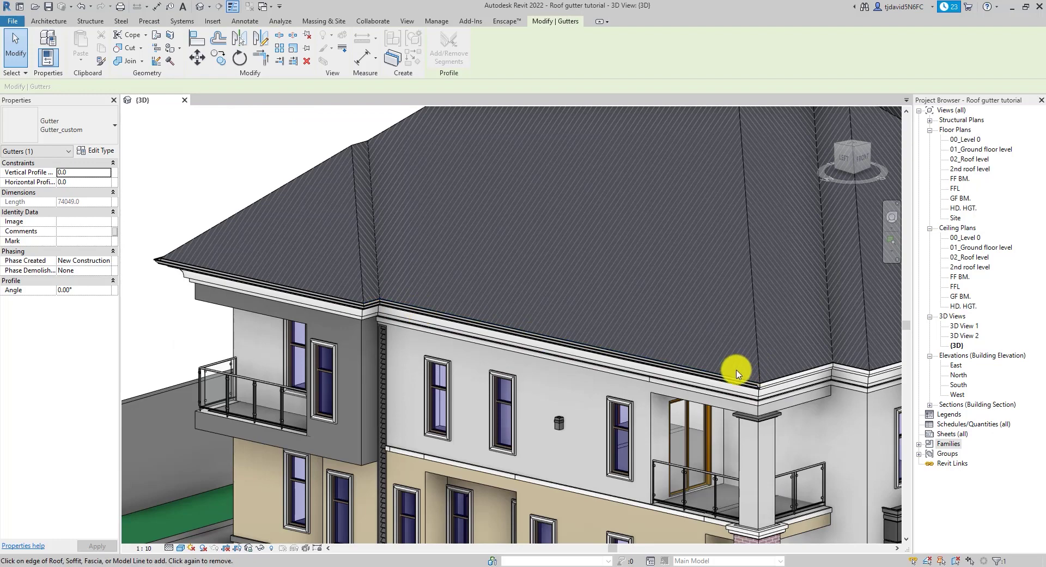
scroll(486, 349, down, 3)
Step: Around the eave corners, add the right, left and next roof edges, reaching length 82974
shift+middle_drag(486, 349, 719, 366)
scroll(664, 355, up, 6)
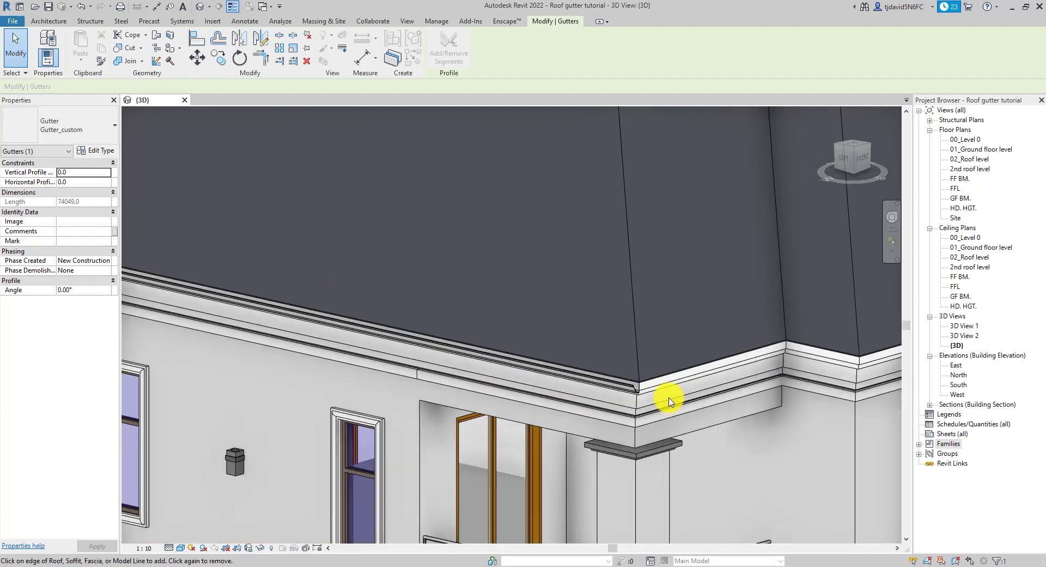
scroll(632, 368, up, 4)
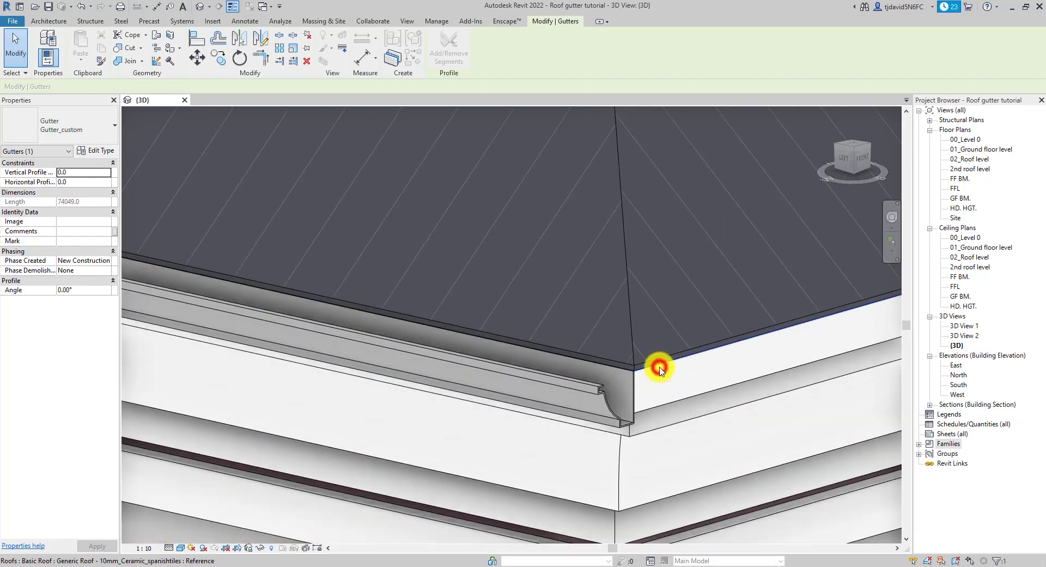
click(660, 369)
scroll(661, 330, down, 2)
scroll(603, 335, up, 2)
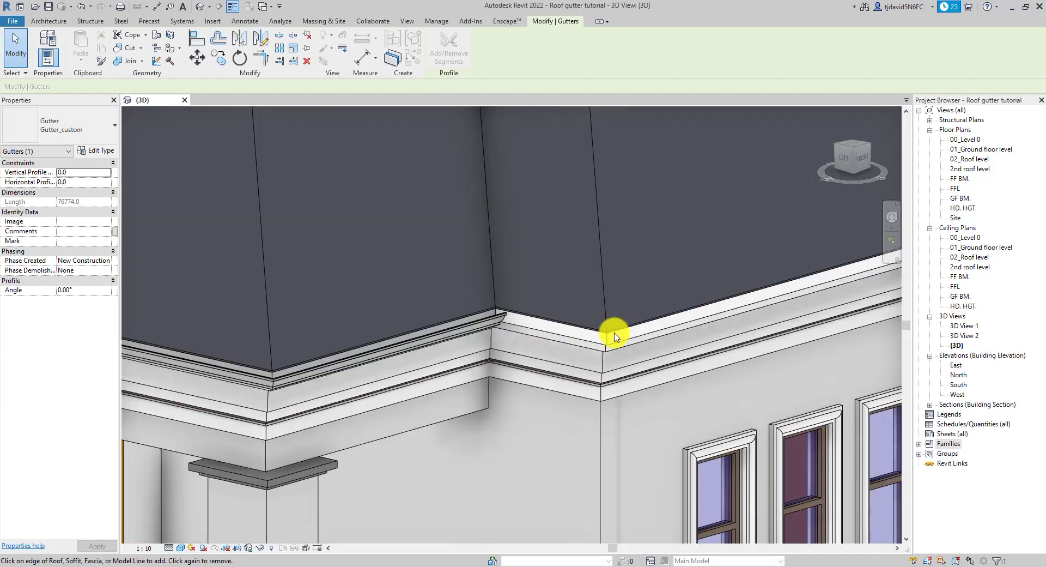
shift+middle_drag(603, 335, 545, 334)
click(546, 335)
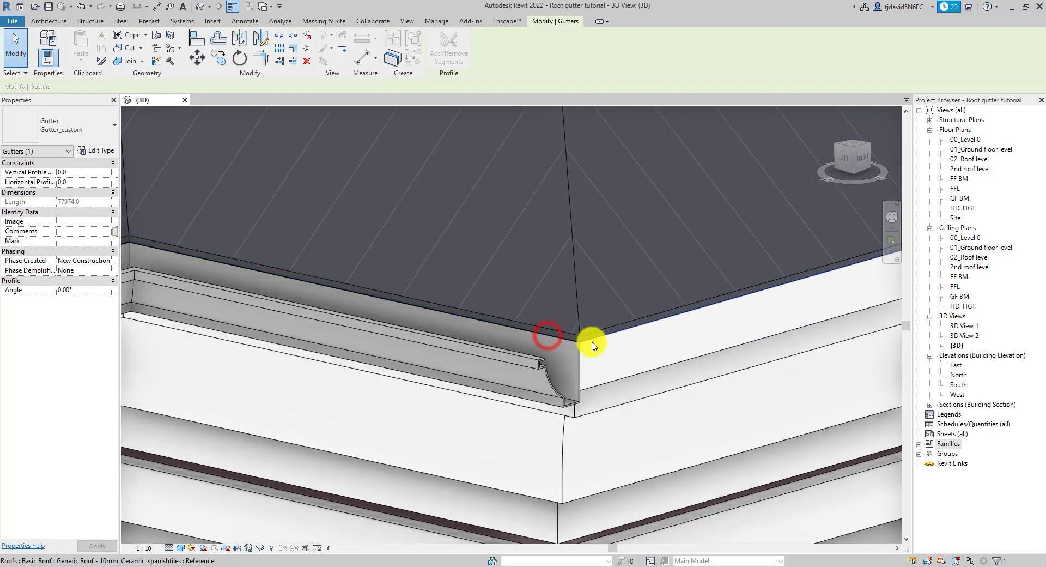
click(596, 343)
shift+middle_drag(460, 362, 679, 331)
scroll(470, 363, down, 2)
scroll(679, 332, up, 2)
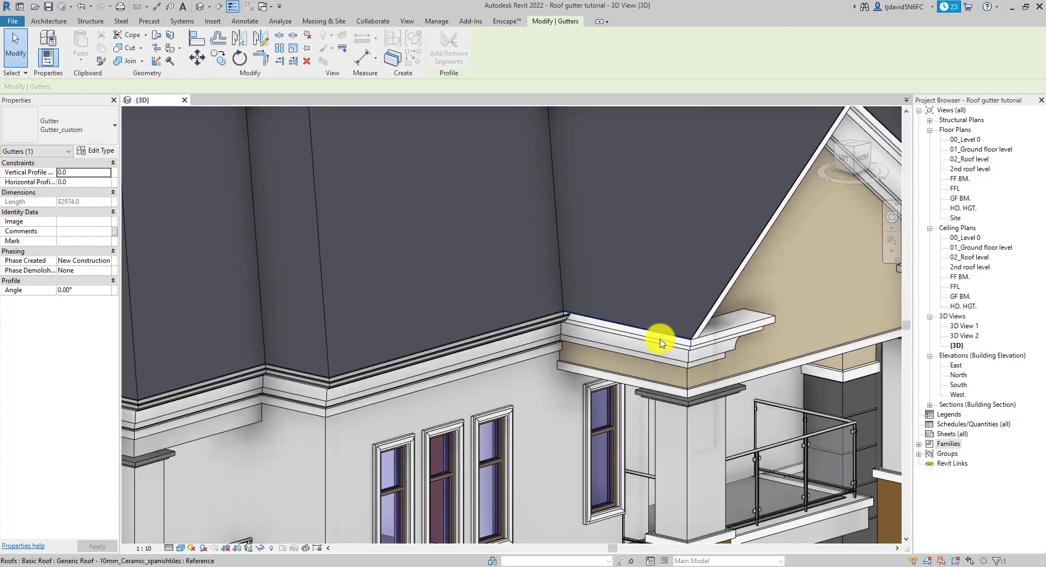
Step: Add the gable-side eave edge to the gutter, raising its length to 88974
scroll(660, 342, up, 2)
scroll(647, 342, up, 2)
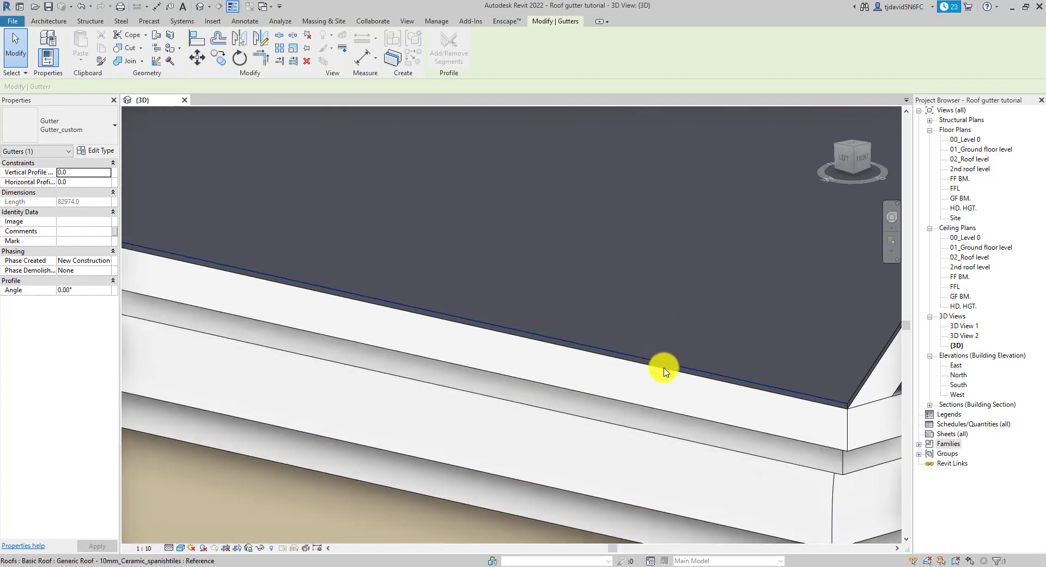
click(660, 371)
scroll(659, 372, down, 3)
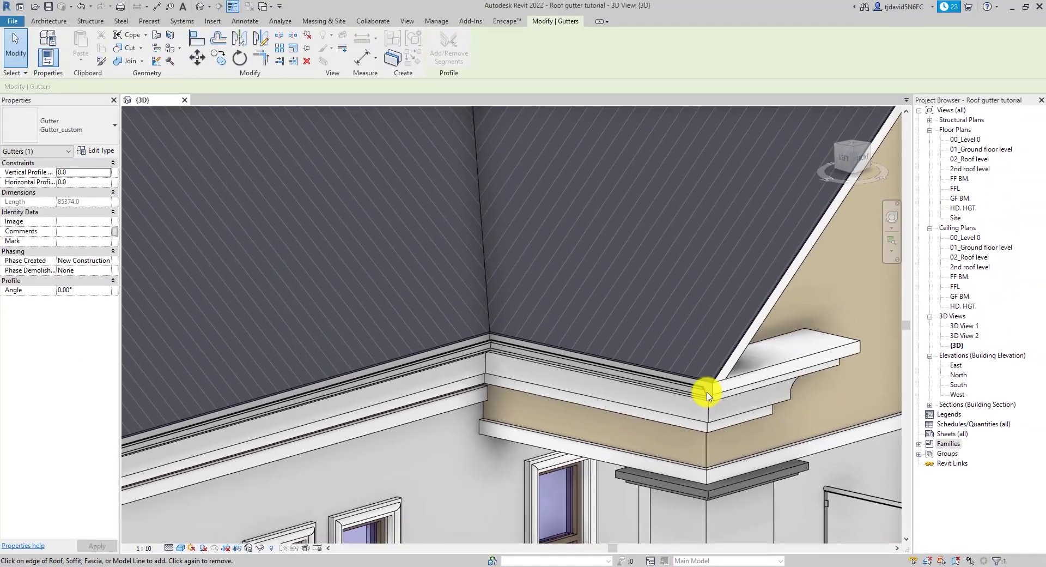
scroll(707, 395, up, 2)
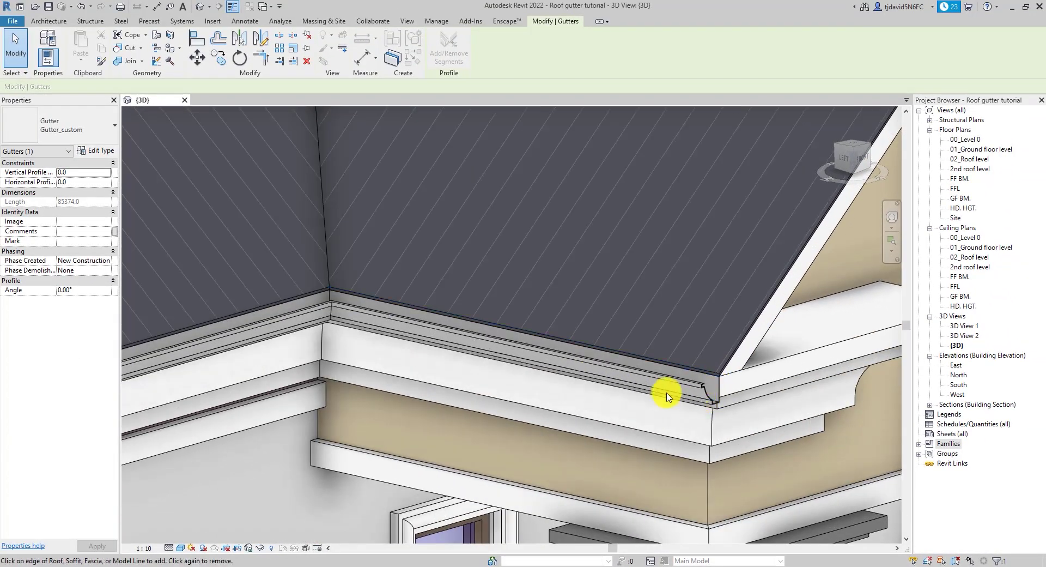
scroll(701, 389, down, 5)
Step: Orbit the building around to a front-right view of the eaves
mouse_move(853, 158)
mouse_down()
mouse_move(810, 168)
mouse_move(679, 154)
mouse_move(631, 170)
mouse_move(631, 191)
mouse_up()
scroll(407, 380, up, 3)
scroll(407, 380, up, 4)
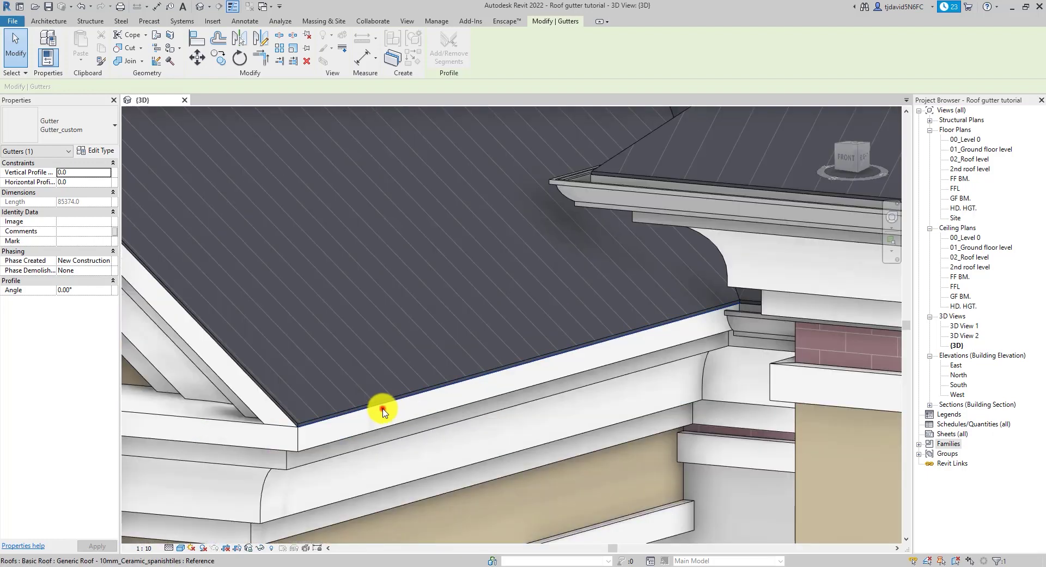
scroll(382, 411, down, 5)
click(853, 156)
shift+middle_drag(144, 155, 833, 159)
scroll(767, 353, up, 2)
scroll(627, 382, down, 3)
scroll(392, 285, up, 5)
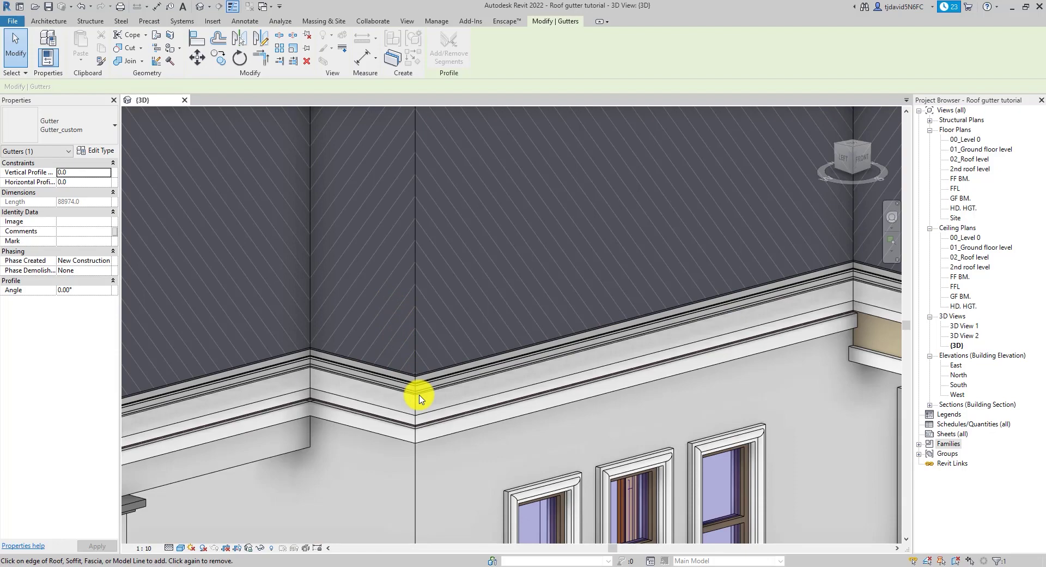
Step: Edit the Profiles_Gutter_Cove family from the Project Browser's Families > Profiles list
scroll(419, 398, down, 3)
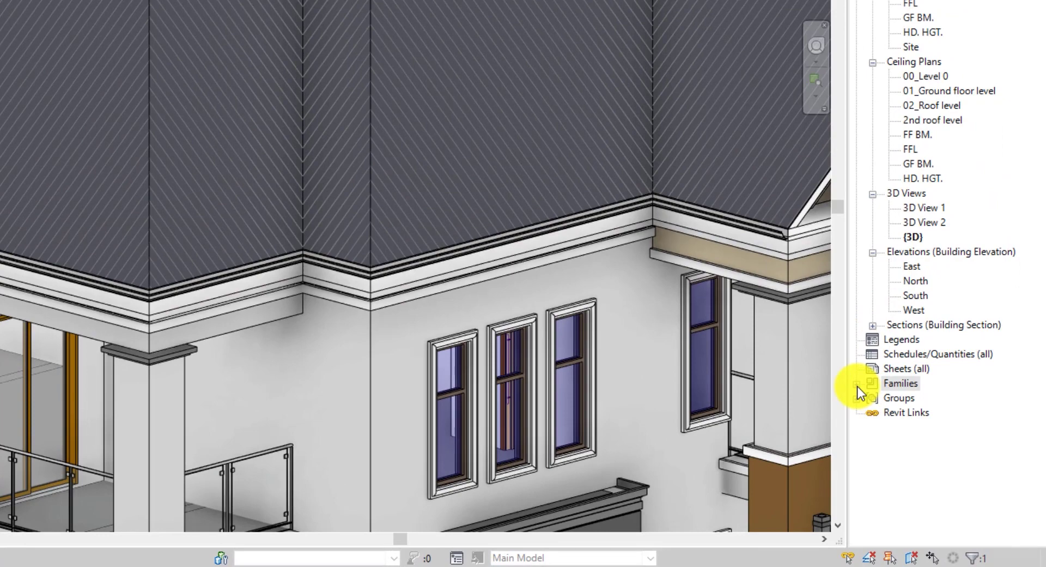
click(857, 384)
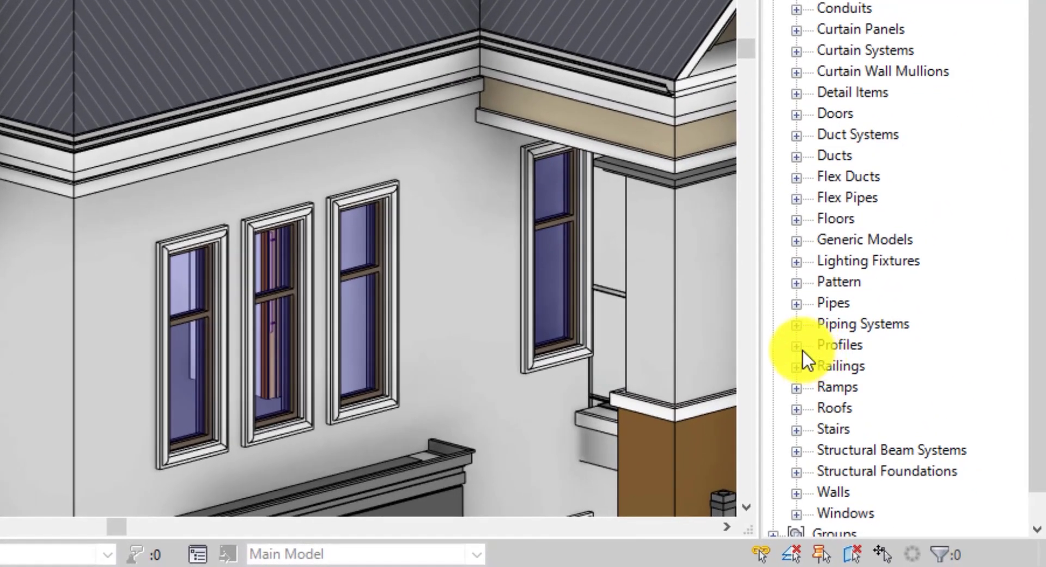
click(797, 345)
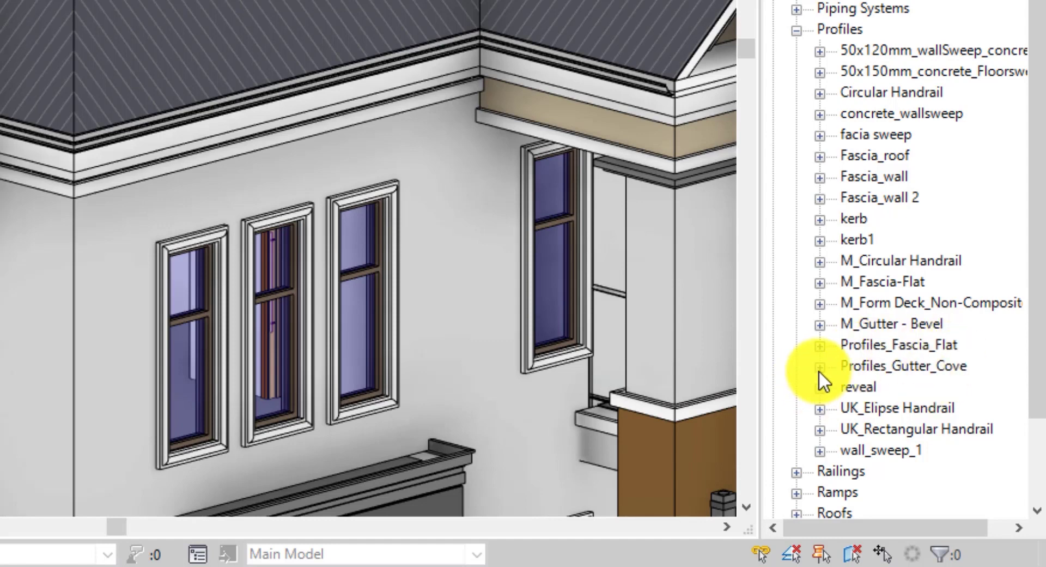
click(888, 369)
right_click(887, 368)
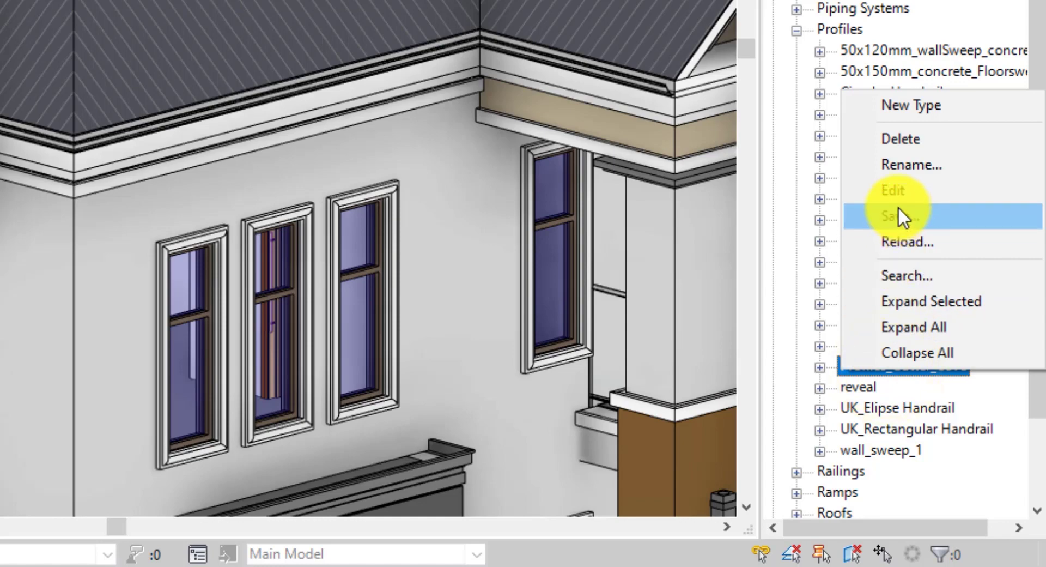
click(895, 191)
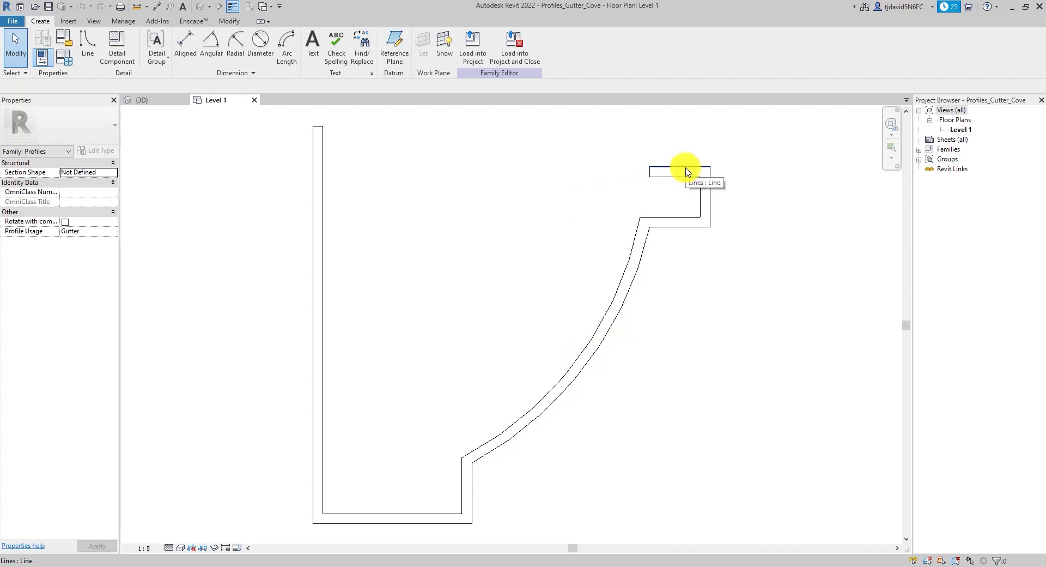
Step: Zoom in to inspect the cove gutter outline, then bring up the File menu
scroll(580, 322, down, 3)
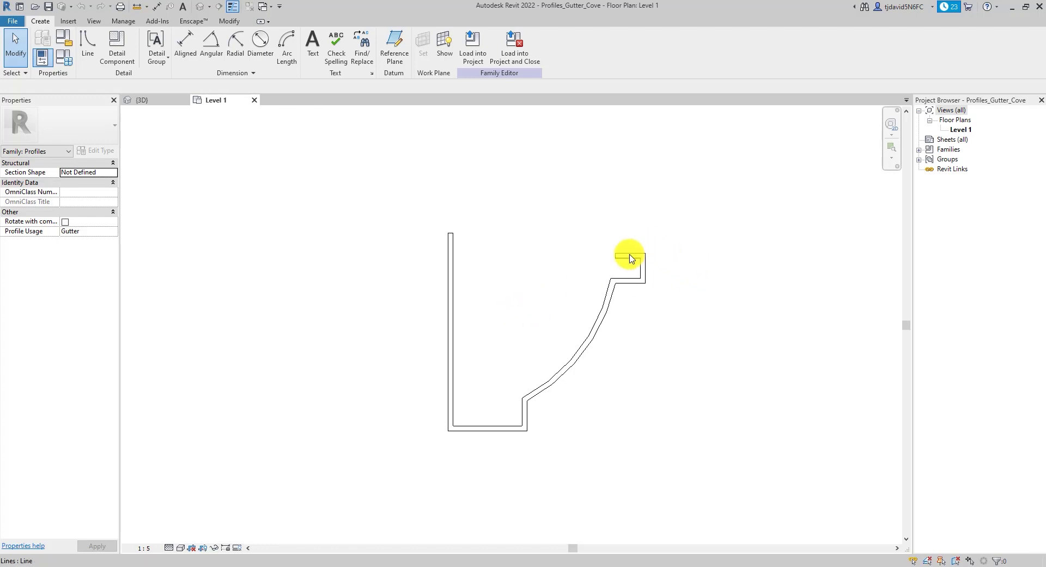
scroll(631, 258, up, 3)
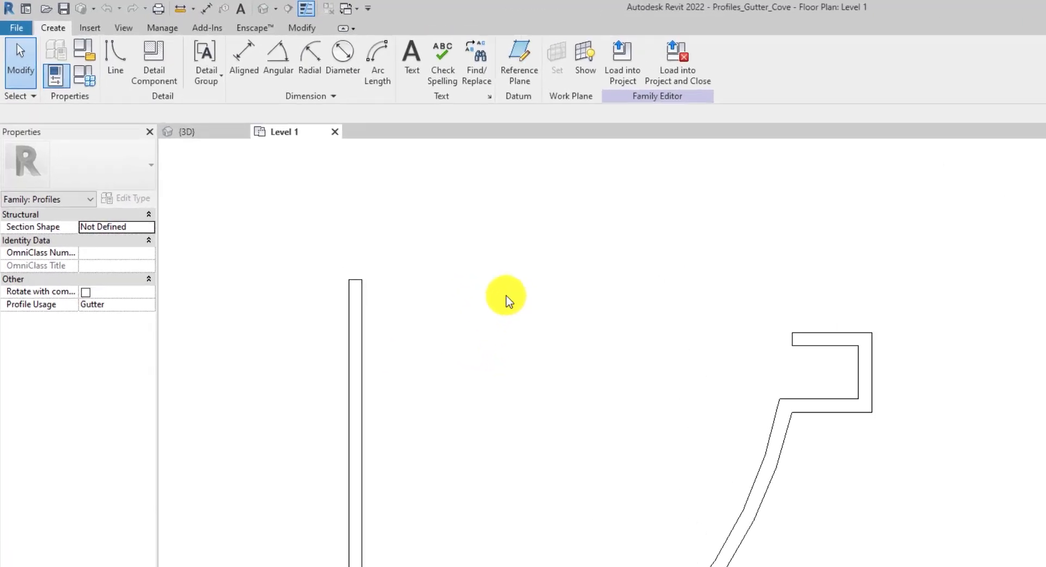
click(32, 41)
Step: Save the profile family as a new copy named Profiles_Gutter_Cove_corner
click(112, 297)
click(310, 301)
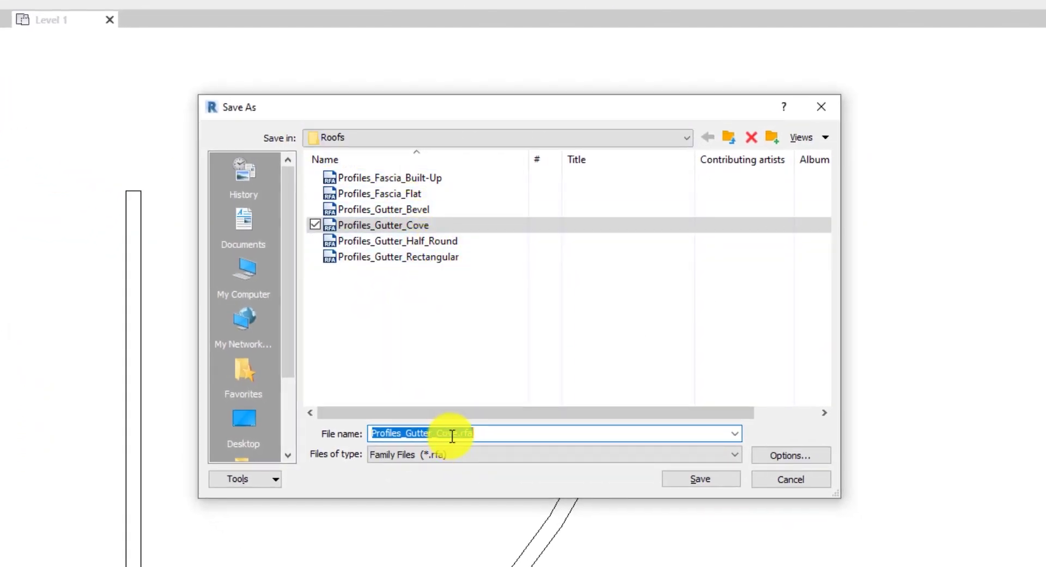
click(456, 435)
text(_corner)
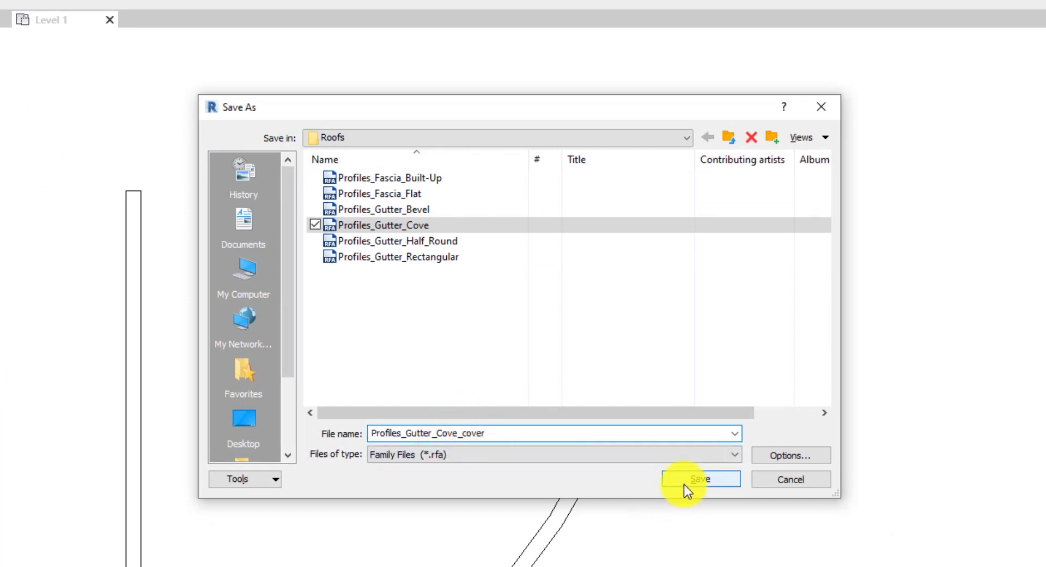
click(684, 483)
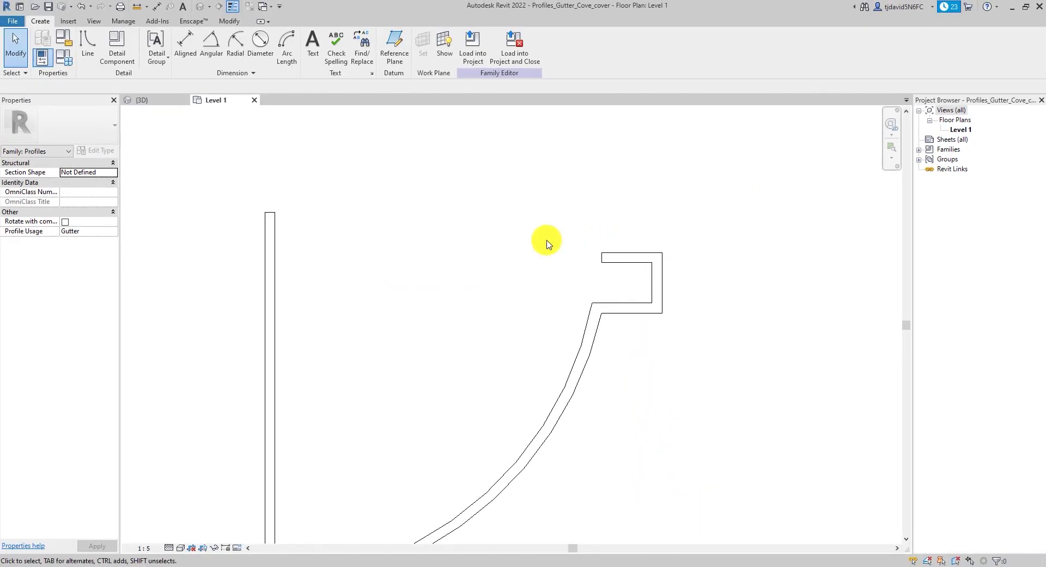
Step: Window-select and delete the inner lines of the gutter profile's top hook
scroll(654, 264, up, 2)
drag(663, 256, 571, 333)
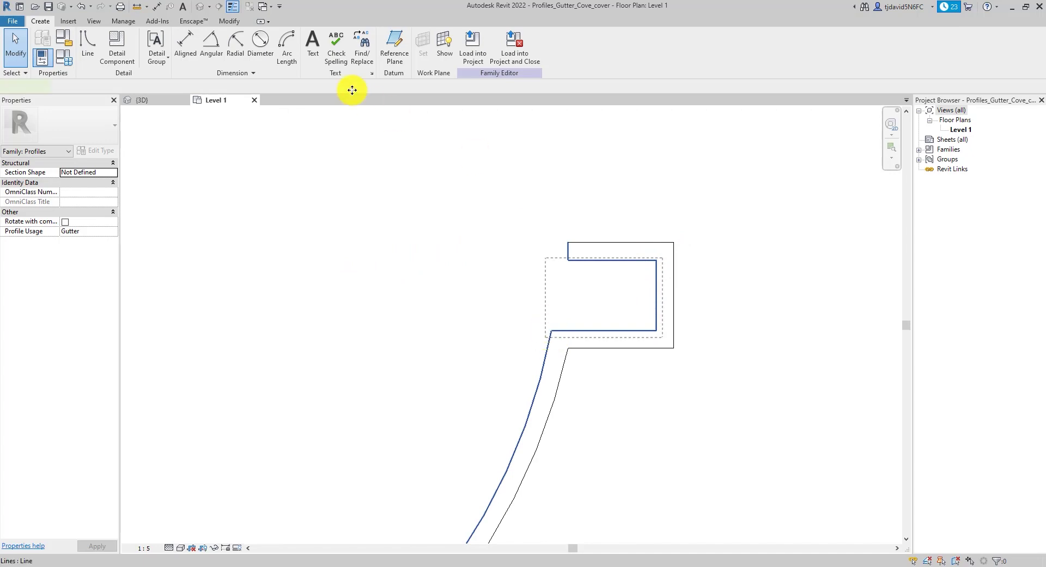
scroll(541, 180, down, 3)
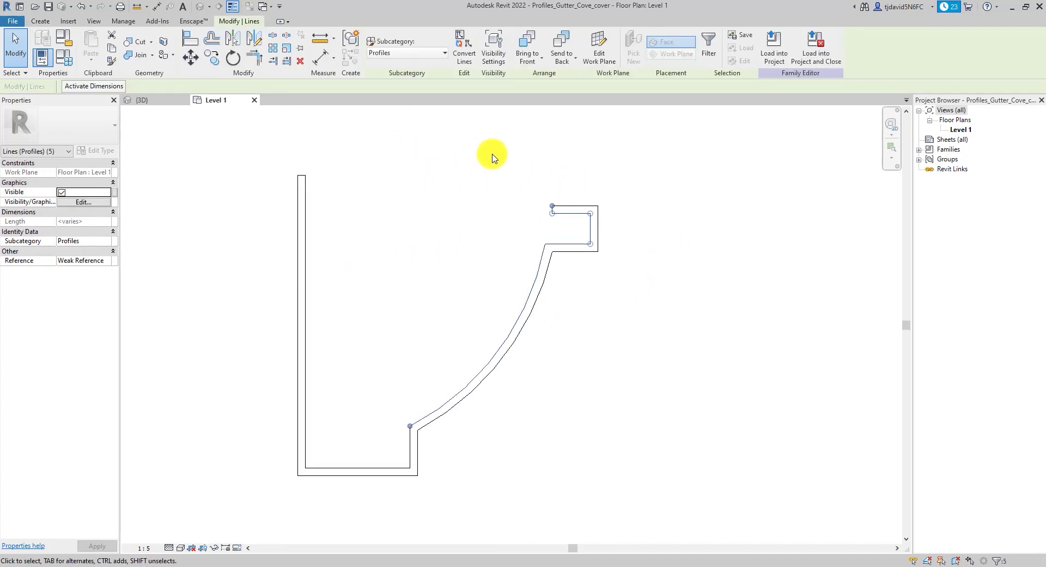
click(302, 66)
Step: Draw a new top line and trim it to meet the back wall at a corner
click(40, 21)
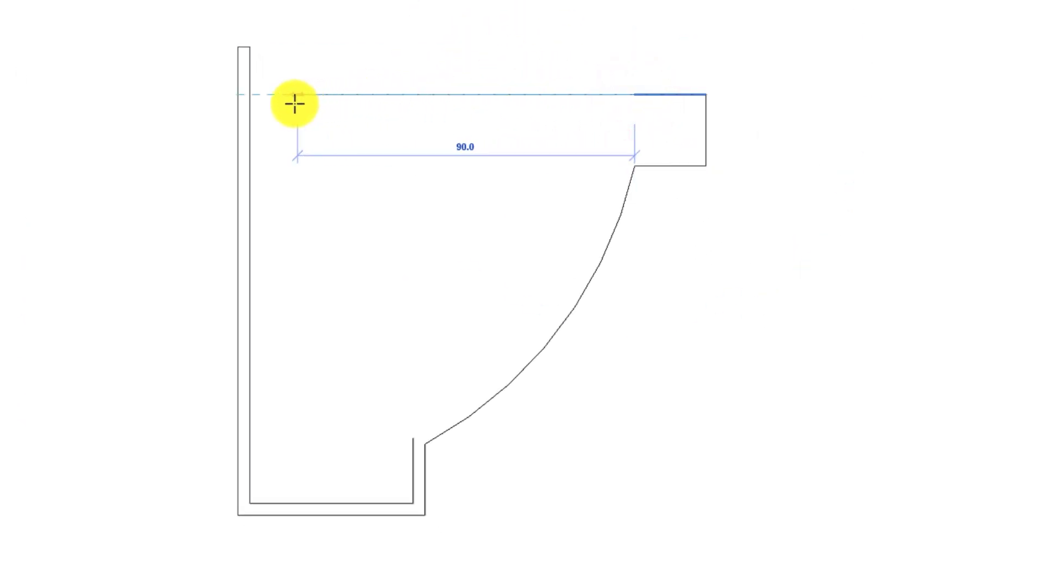
click(241, 101)
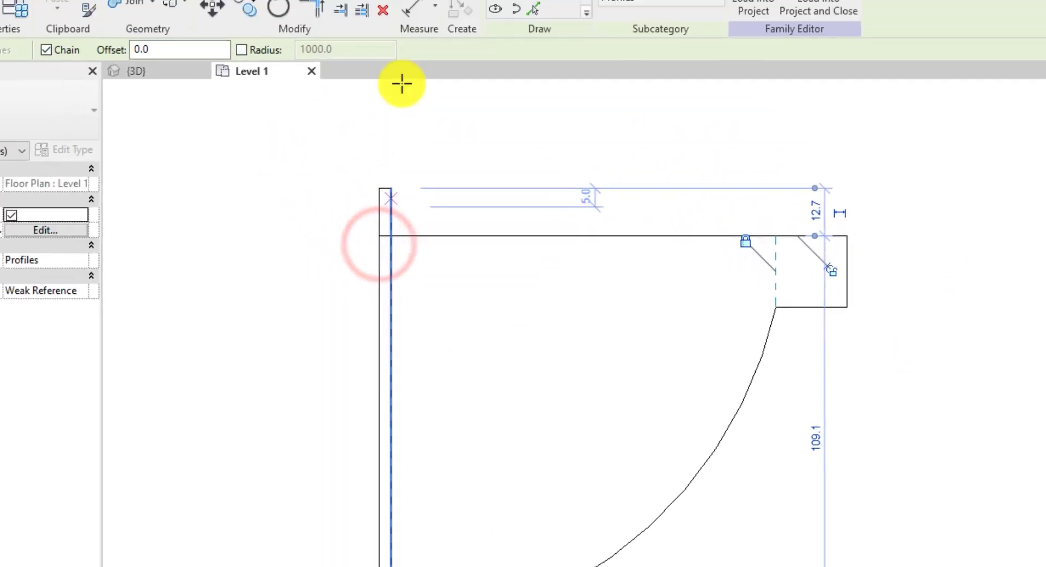
click(400, 93)
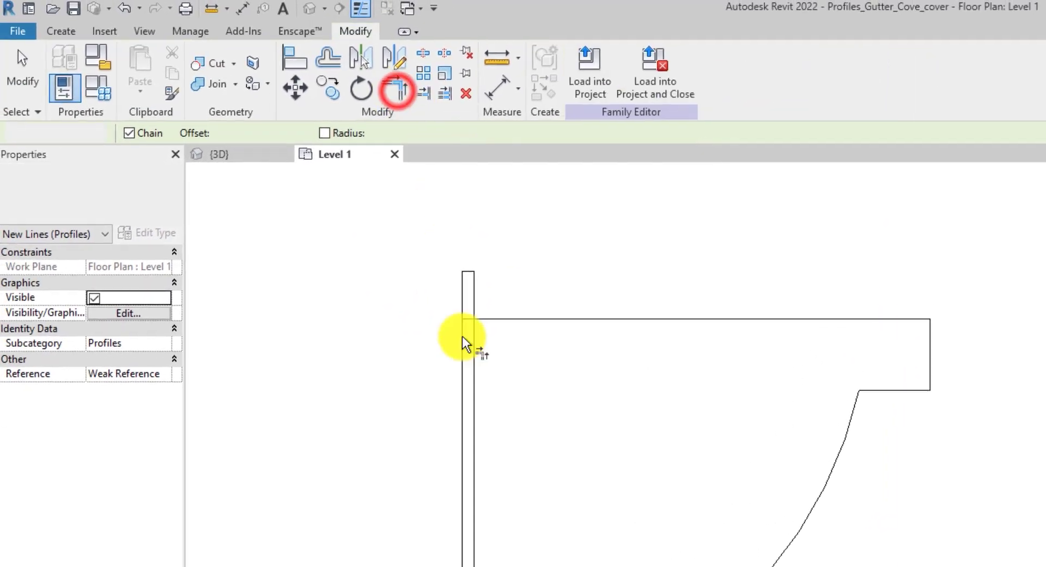
click(493, 327)
click(251, 148)
Step: Delete the inner bottom and vertical lines, leaving one closed outline
right_click(310, 66)
click(339, 70)
right_click(341, 66)
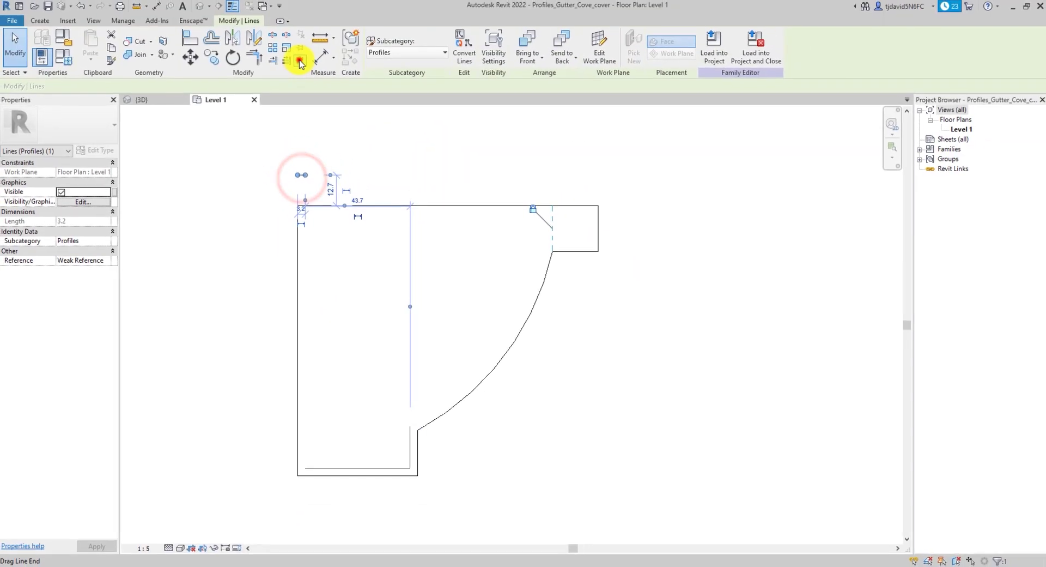
click(367, 466)
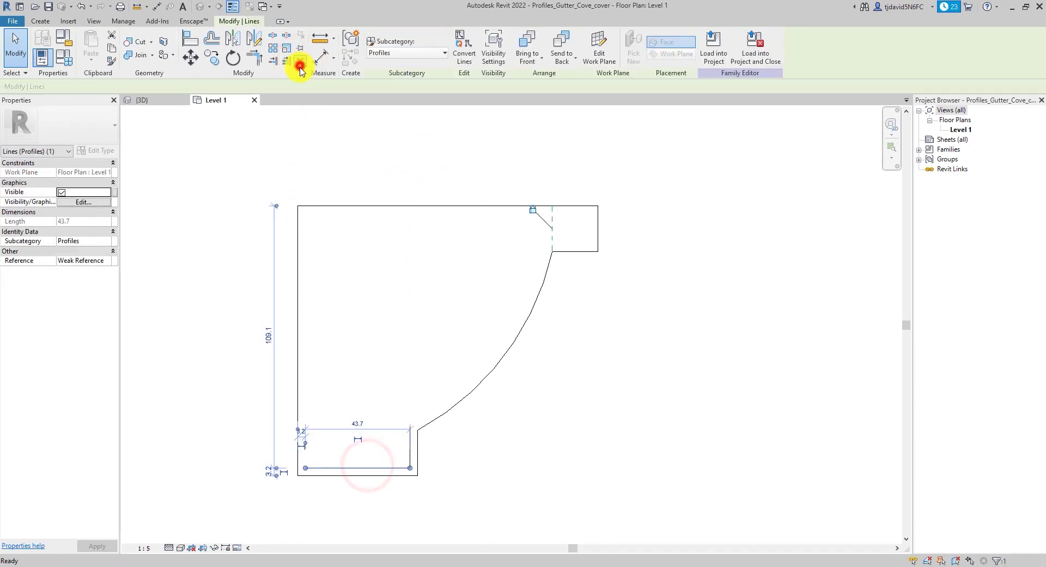
click(300, 62)
scroll(446, 280, down, 1)
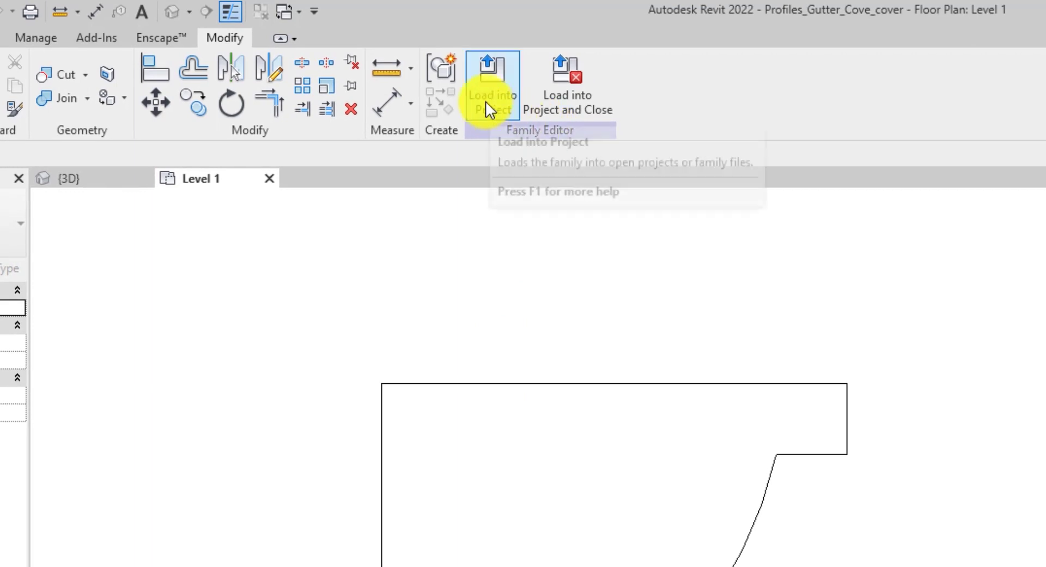
Step: Load Profiles_Gutter_Cove_cover into the Roof gutter tutorial project and zoom to the gutter corner
click(486, 101)
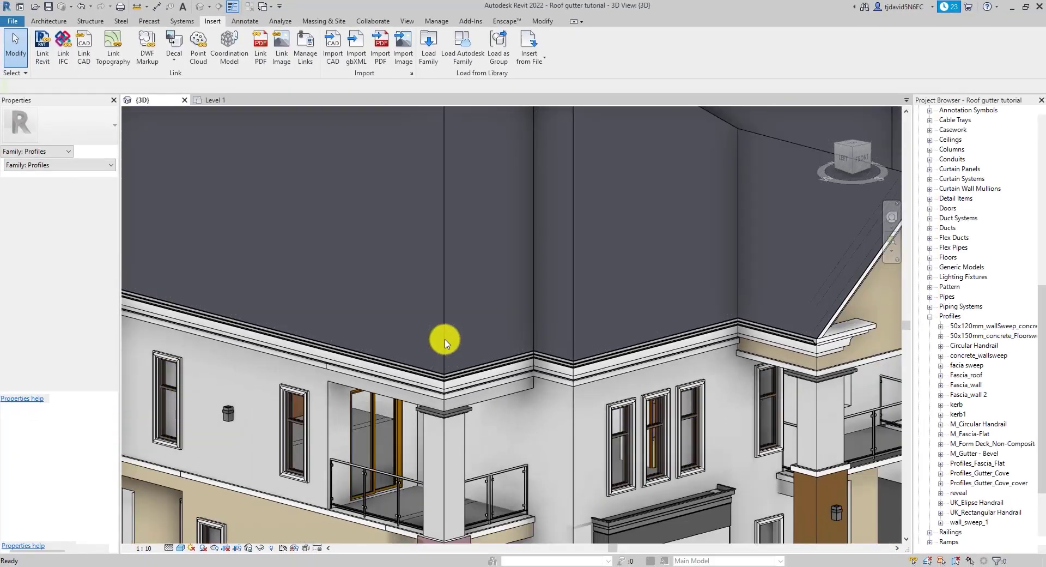
scroll(626, 335, down, 3)
scroll(729, 327, up, 6)
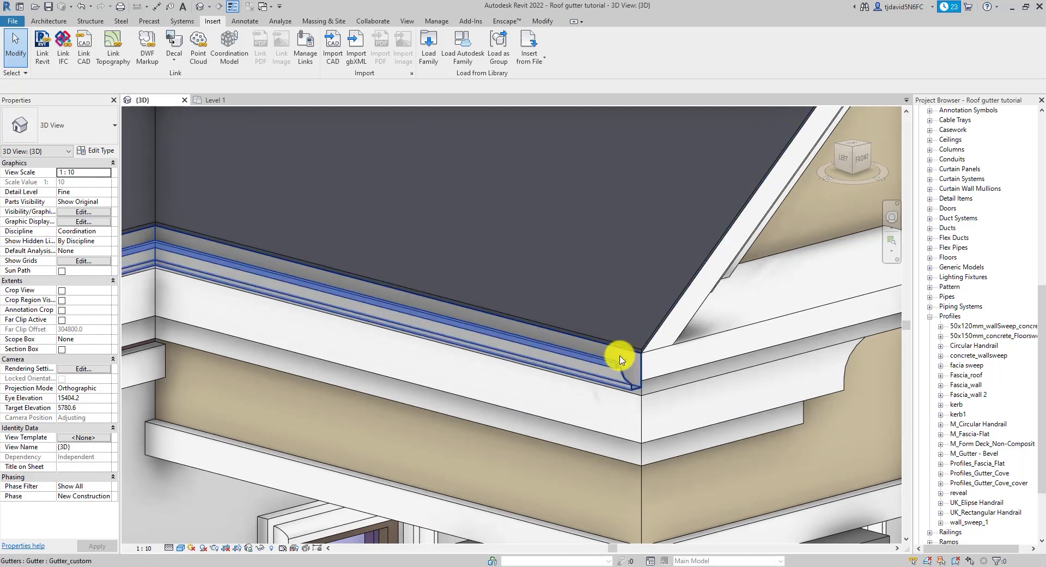
scroll(619, 356, up, 4)
click(46, 21)
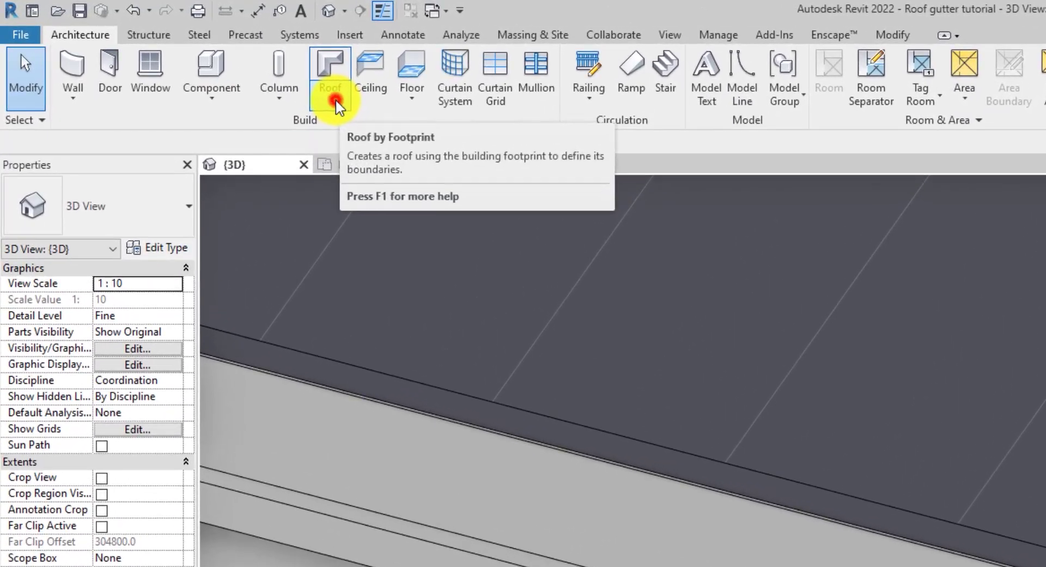
Step: Start a roof gutter and duplicate its type as Gutter_end cover
click(337, 104)
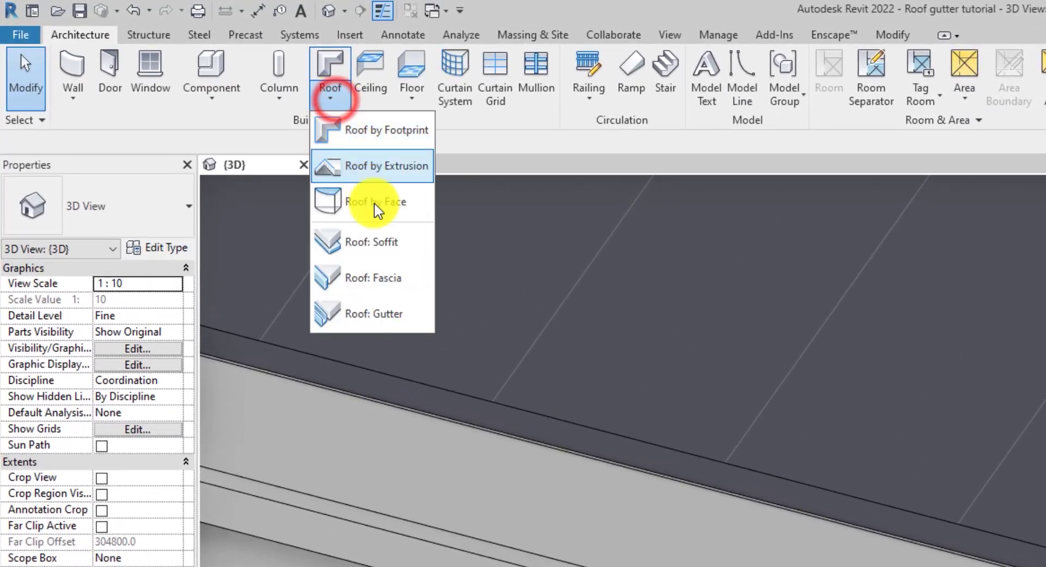
click(411, 308)
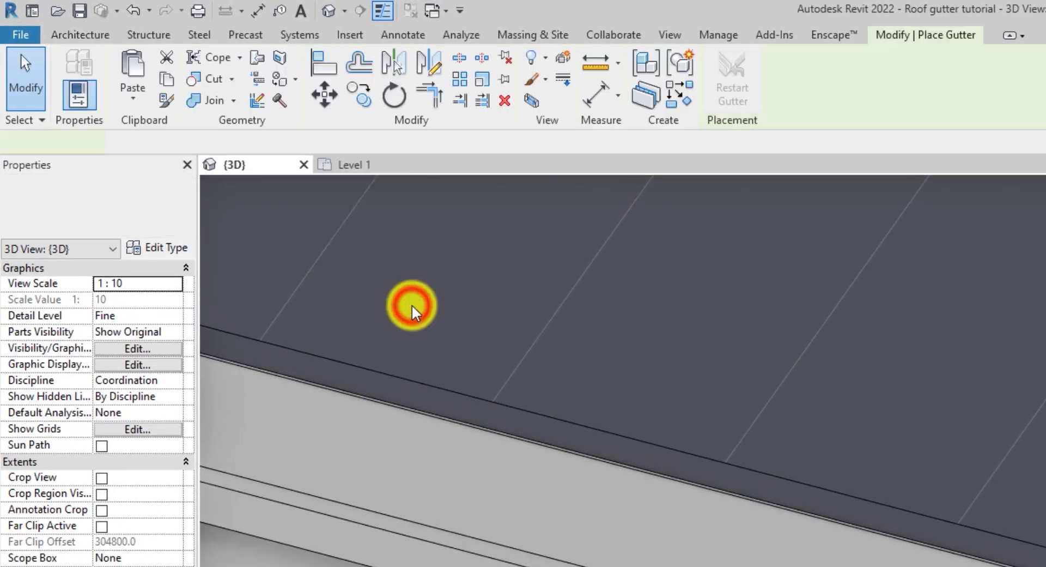
click(158, 247)
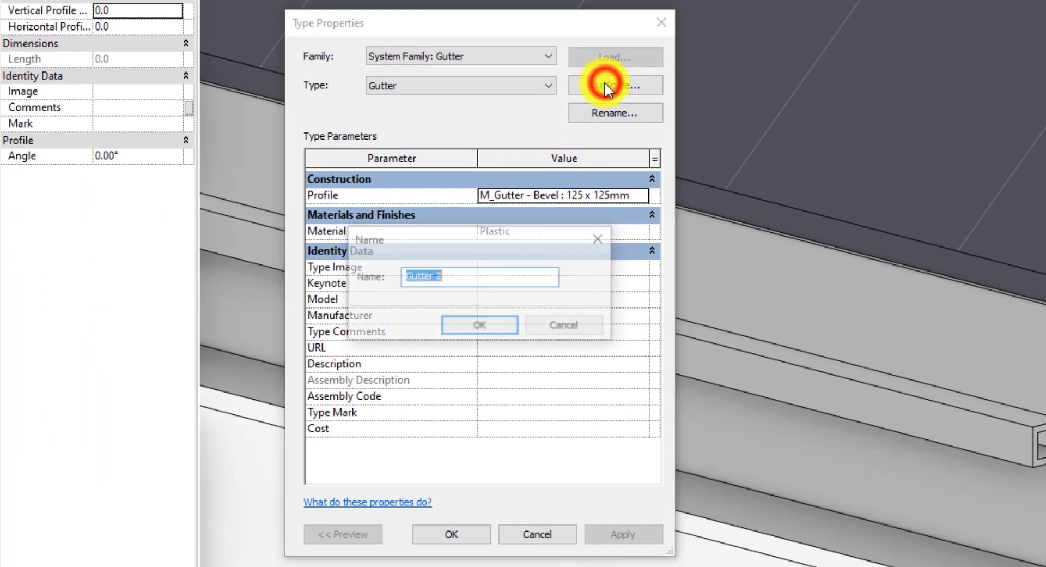
click(507, 284)
key(BackSpace)
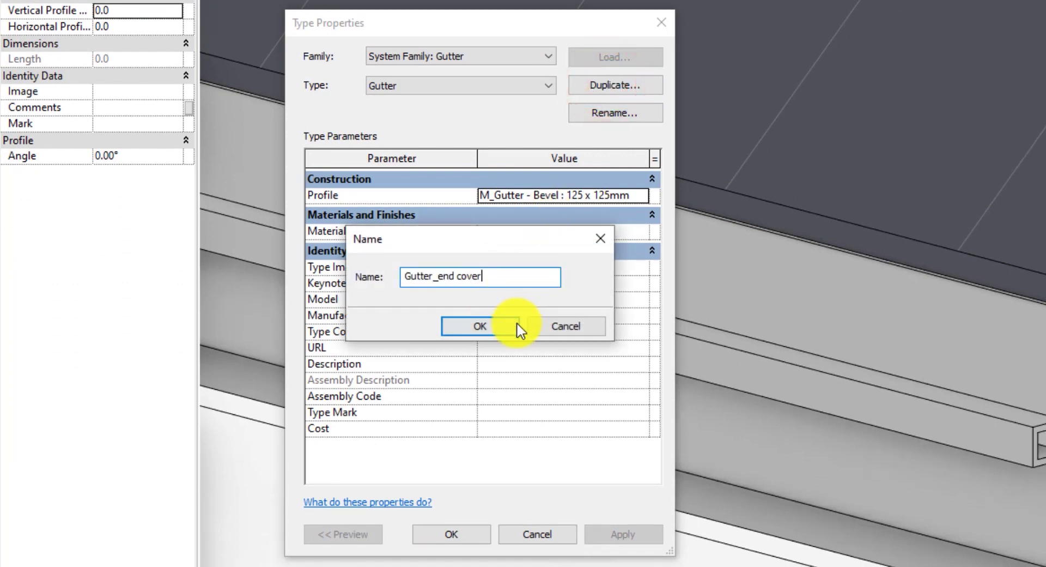
click(505, 326)
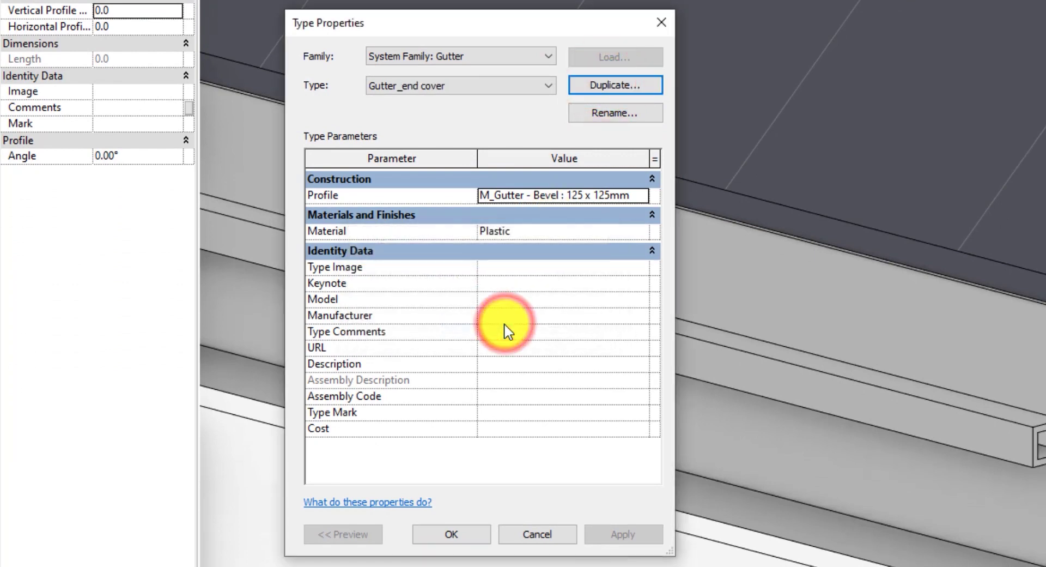
Step: Set the Gutter_end cover profile to Profiles_Gutter_Cove_cover : 125x125mm
click(641, 199)
scroll(604, 240, down, 2)
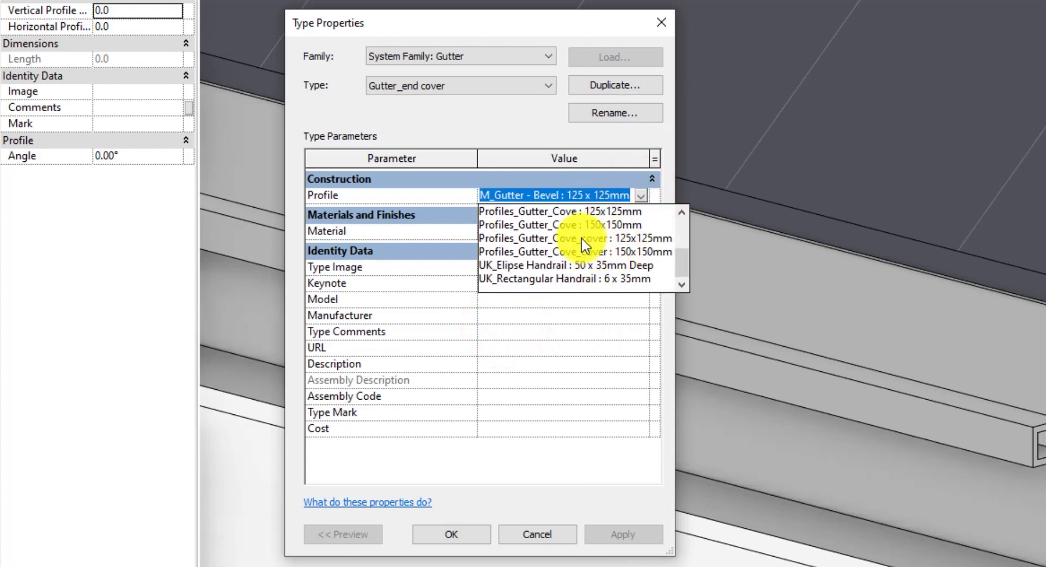
click(582, 239)
click(461, 85)
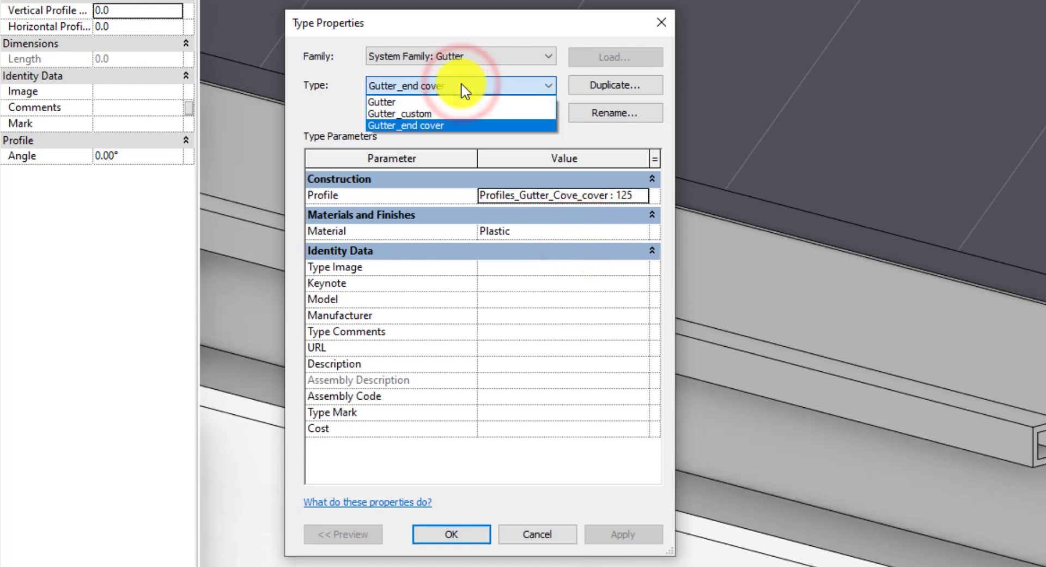
click(469, 87)
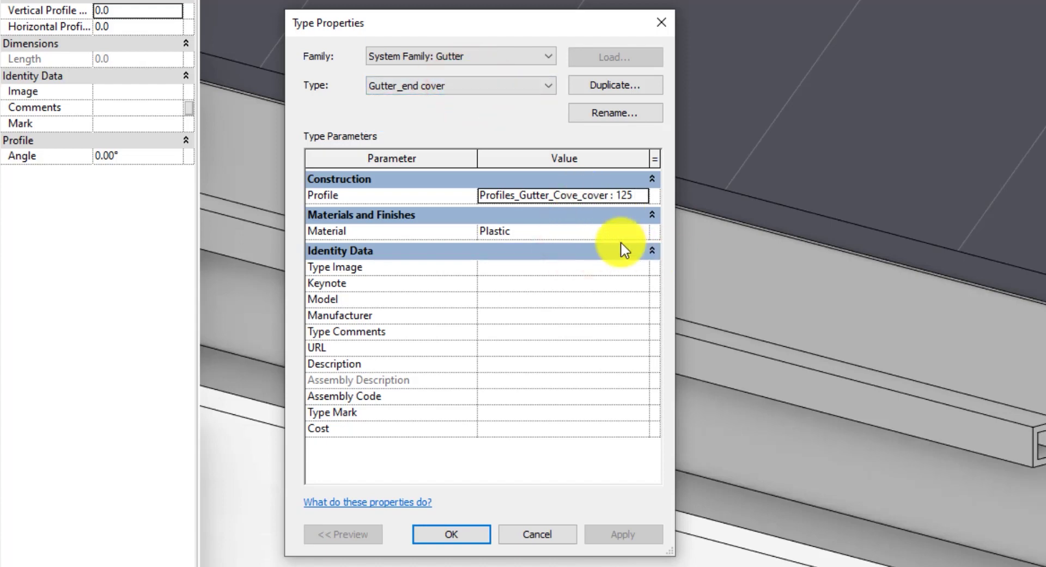
Step: Place a Gutter_end cover piece along the fascia edge at the roof corner
click(469, 534)
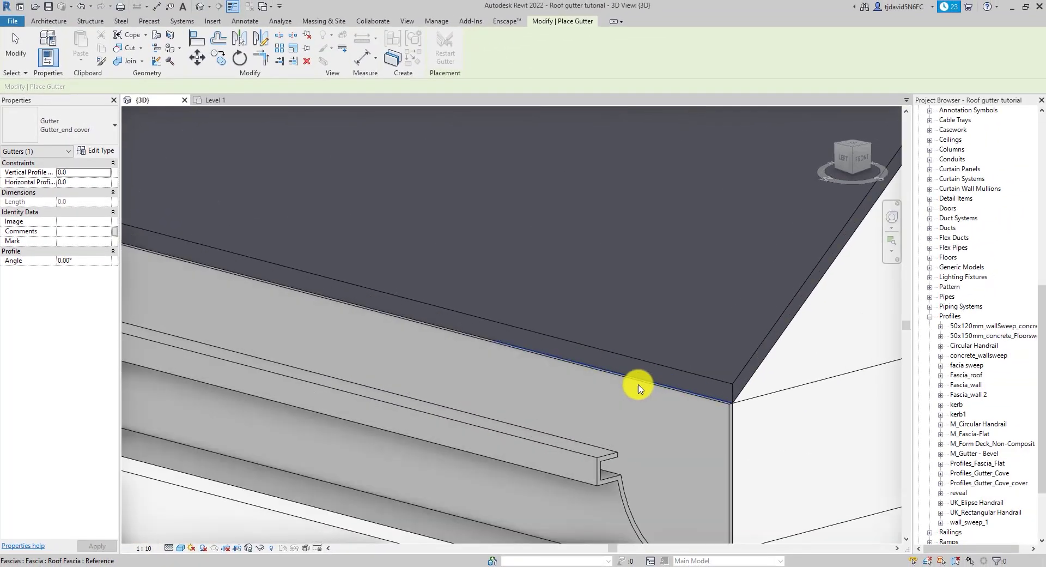
scroll(640, 388, up, 3)
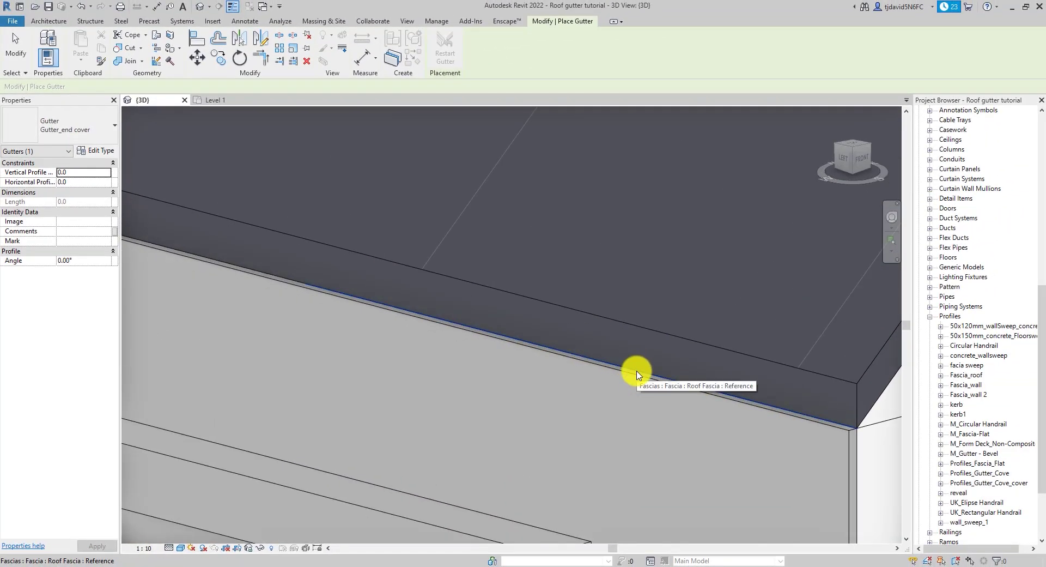
click(638, 374)
scroll(635, 374, down, 3)
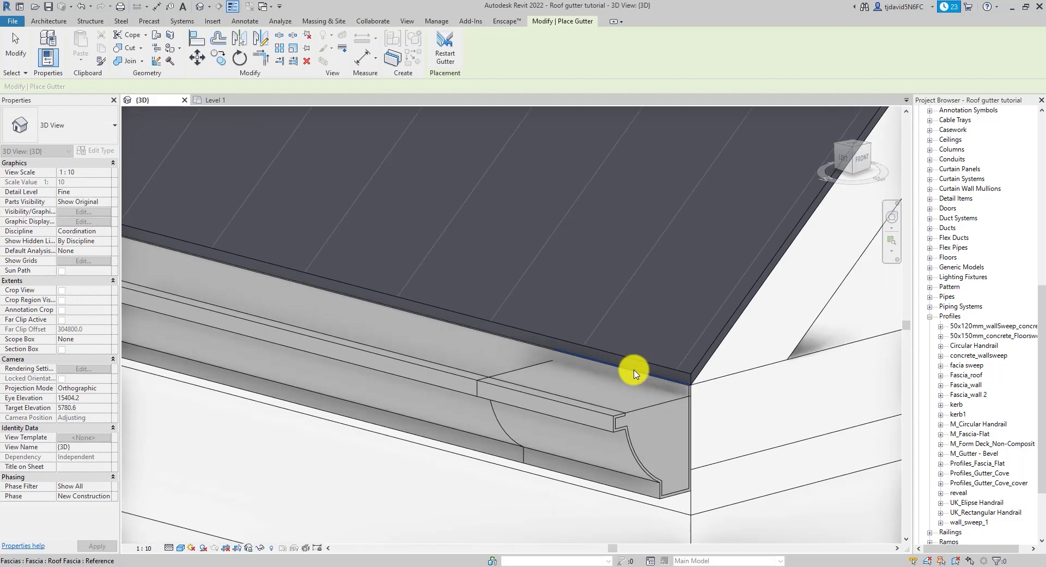
scroll(634, 373, down, 5)
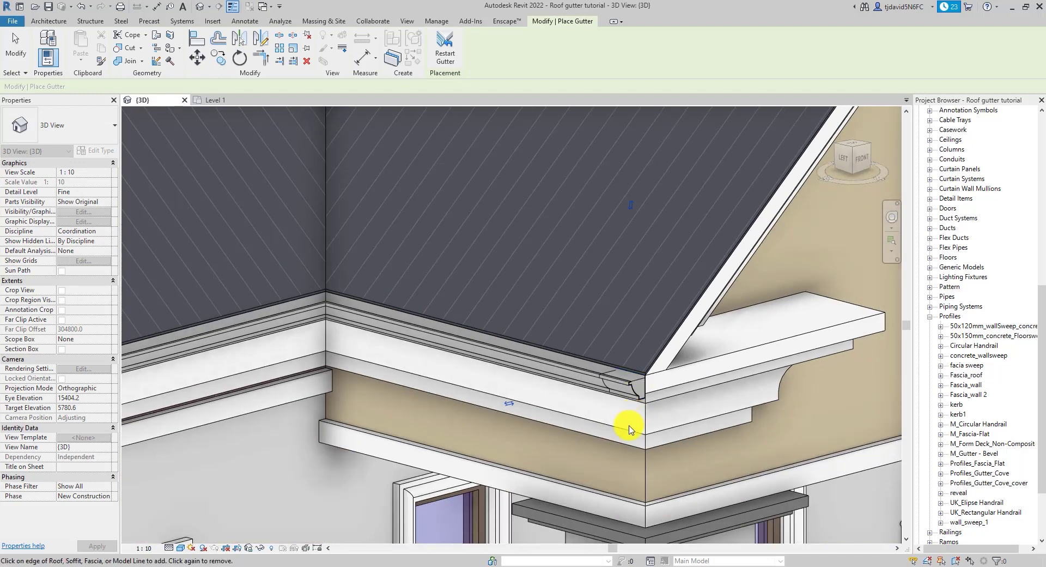
scroll(634, 381, up, 5)
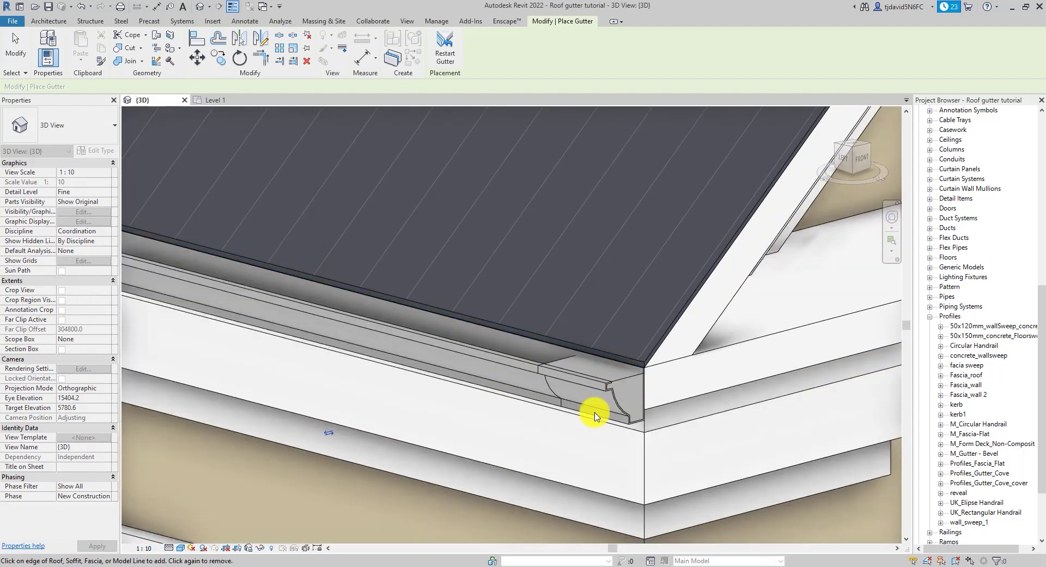
key(Escape)
key(Escape)
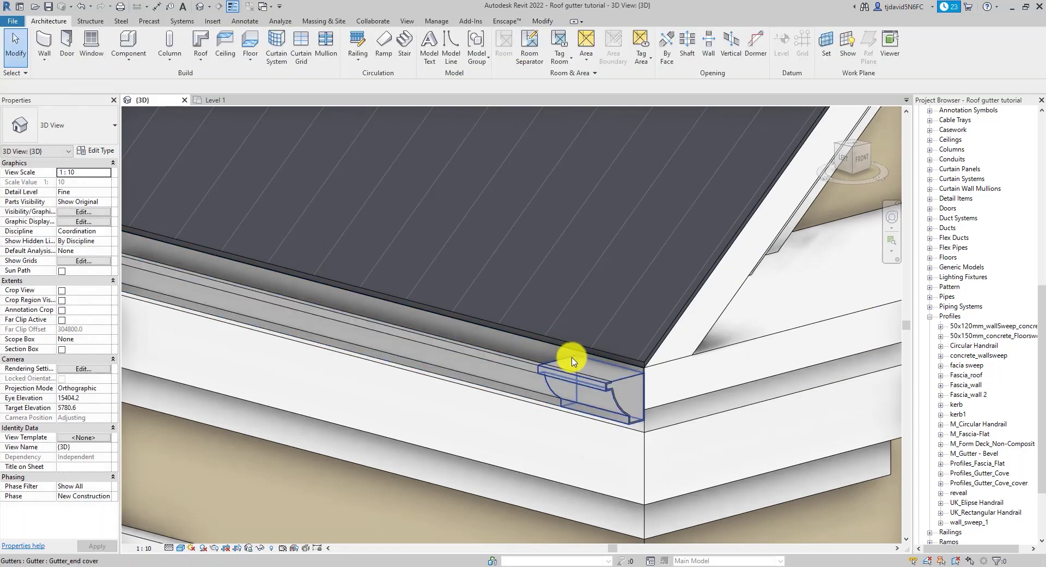
Step: Stretch the end cover along the eaves and enter a length of 25
click(573, 361)
scroll(570, 349, up, 5)
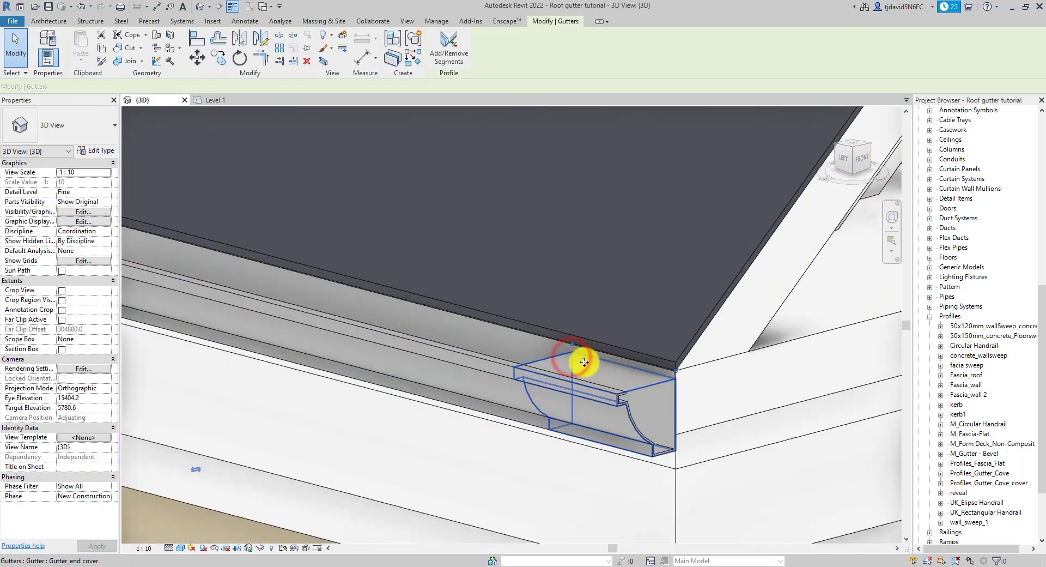
drag(566, 329, 752, 378)
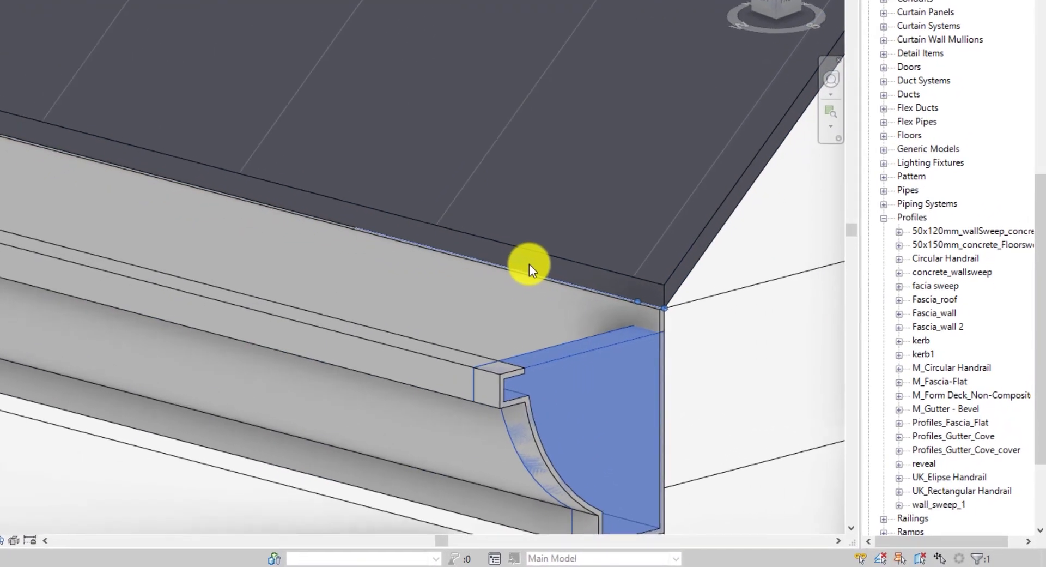
click(676, 350)
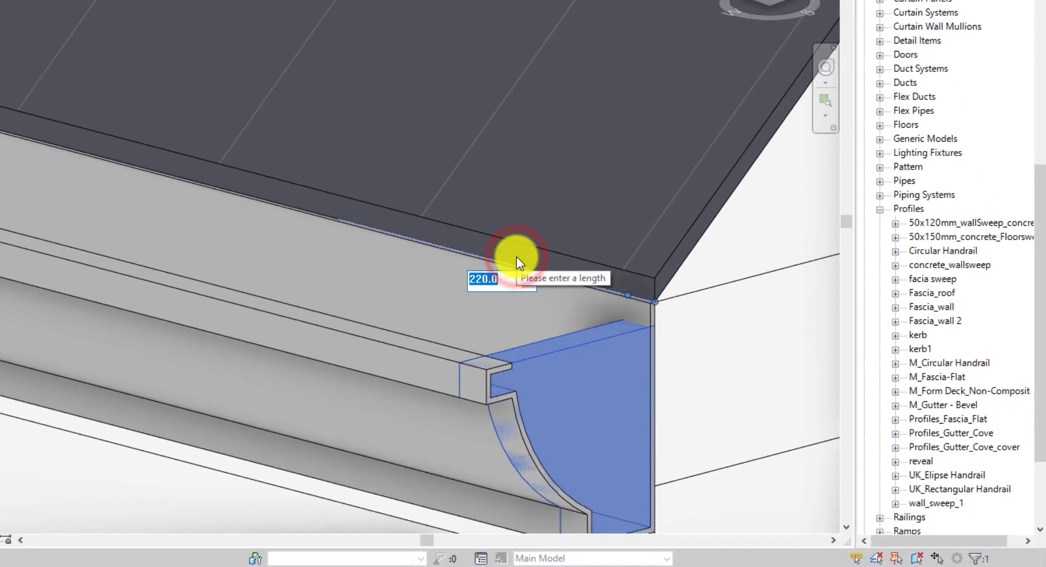
text(25)
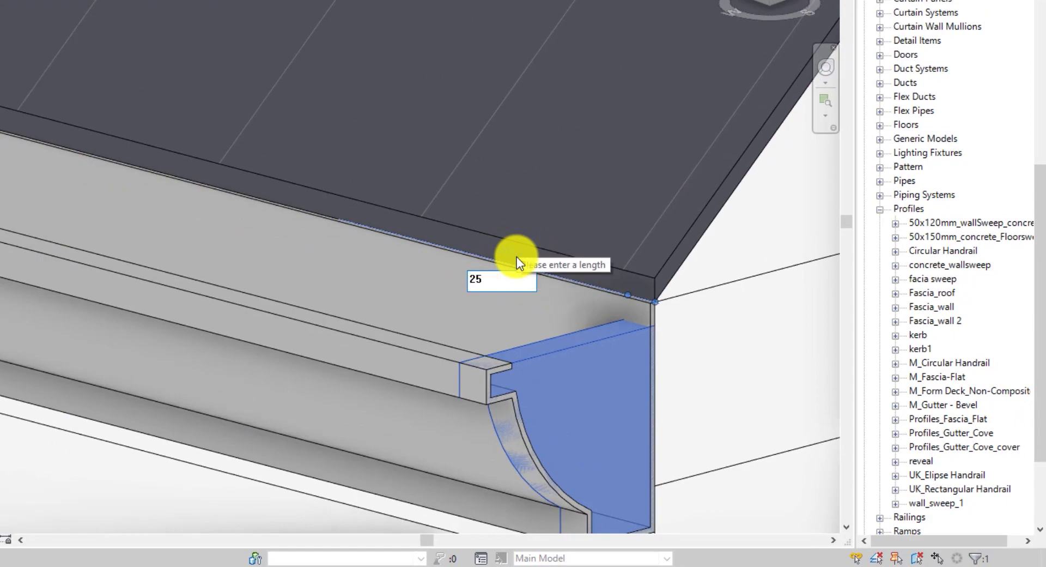
key(Return)
key(Escape)
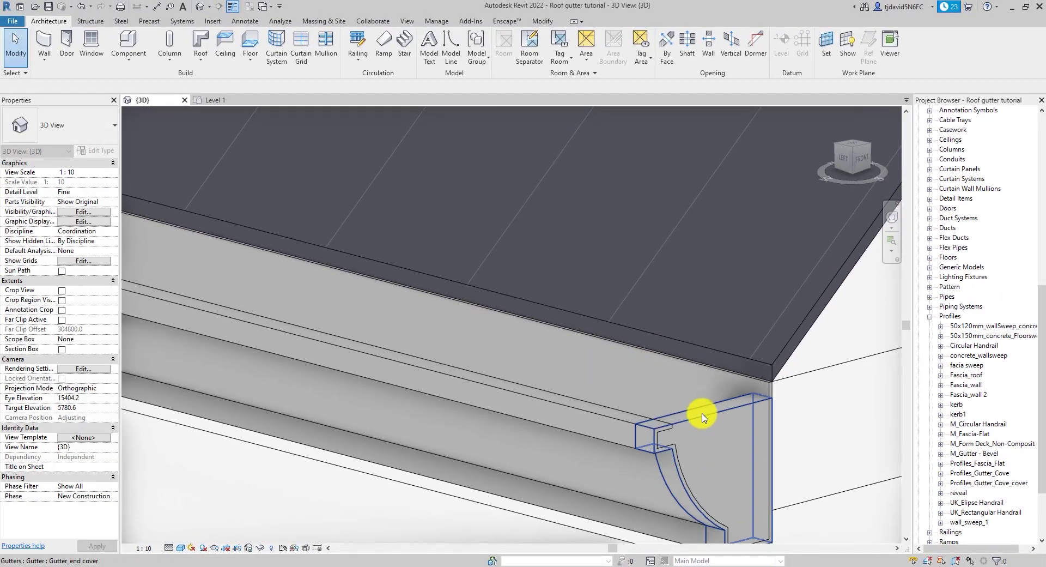
Step: Join the end cover's geometry with the adjoining gutter element
click(646, 389)
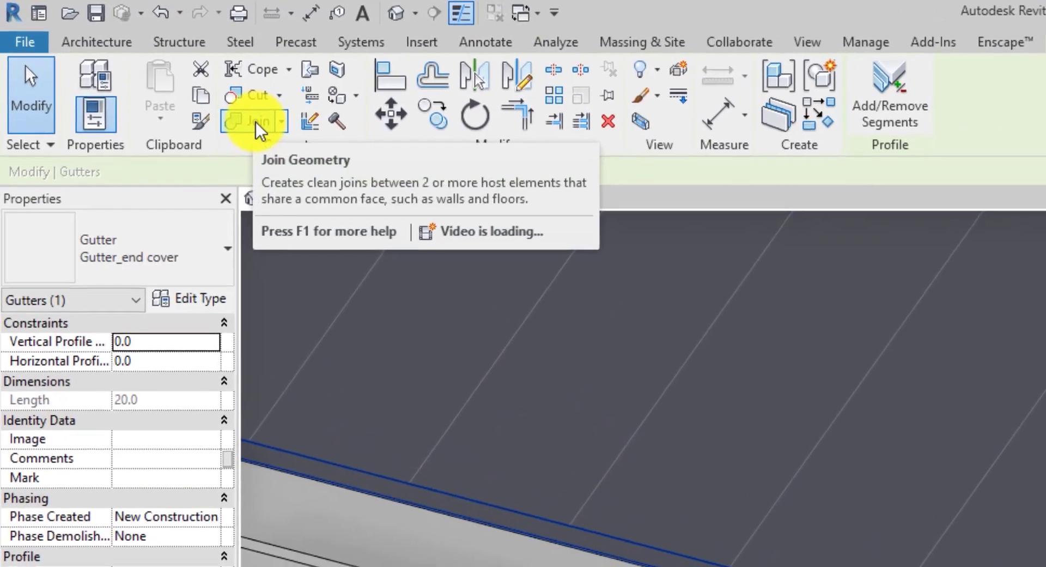
click(123, 60)
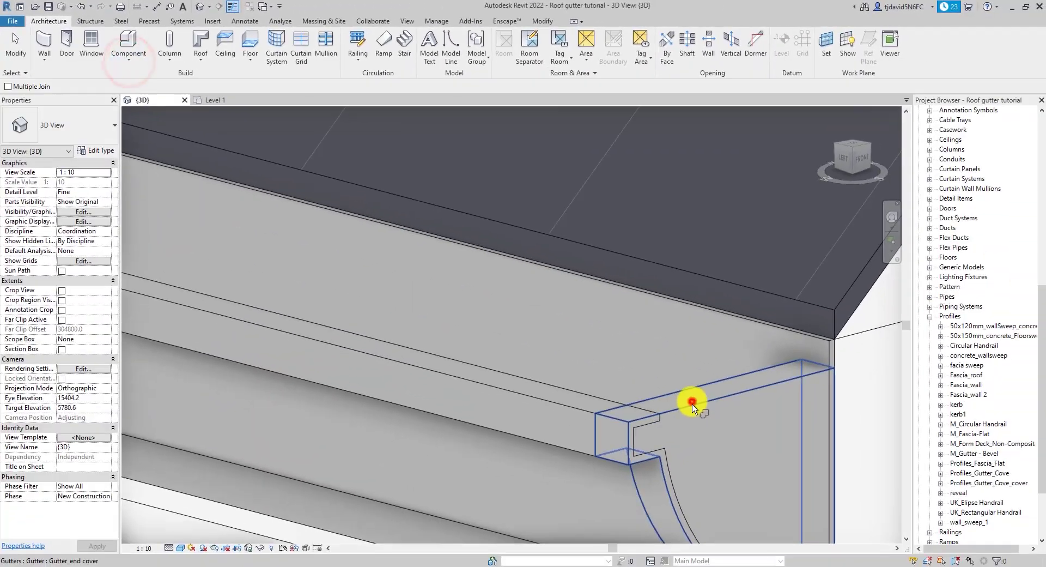
click(853, 492)
click(703, 496)
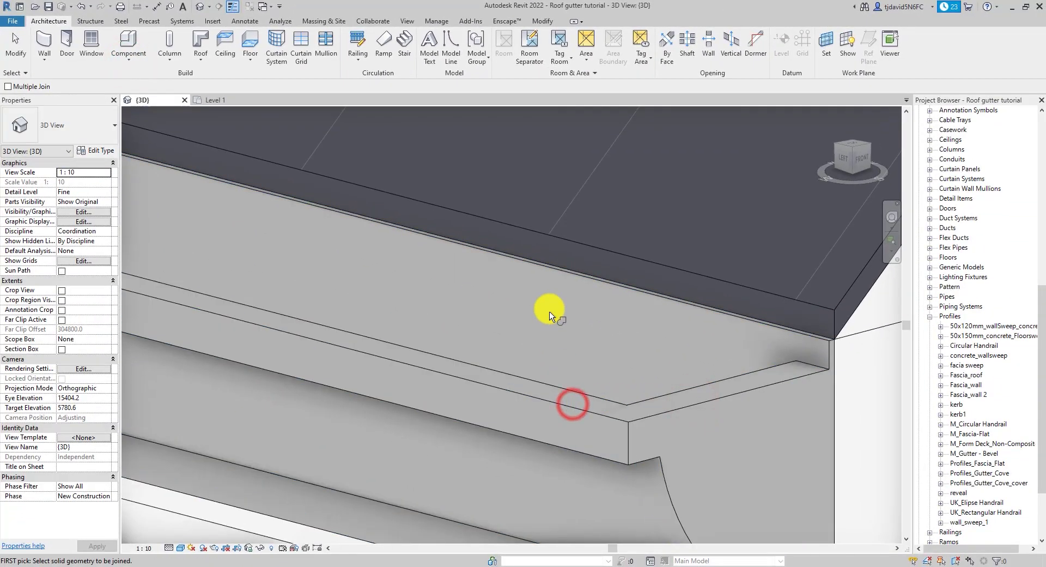
scroll(550, 315, down, 5)
key(Escape)
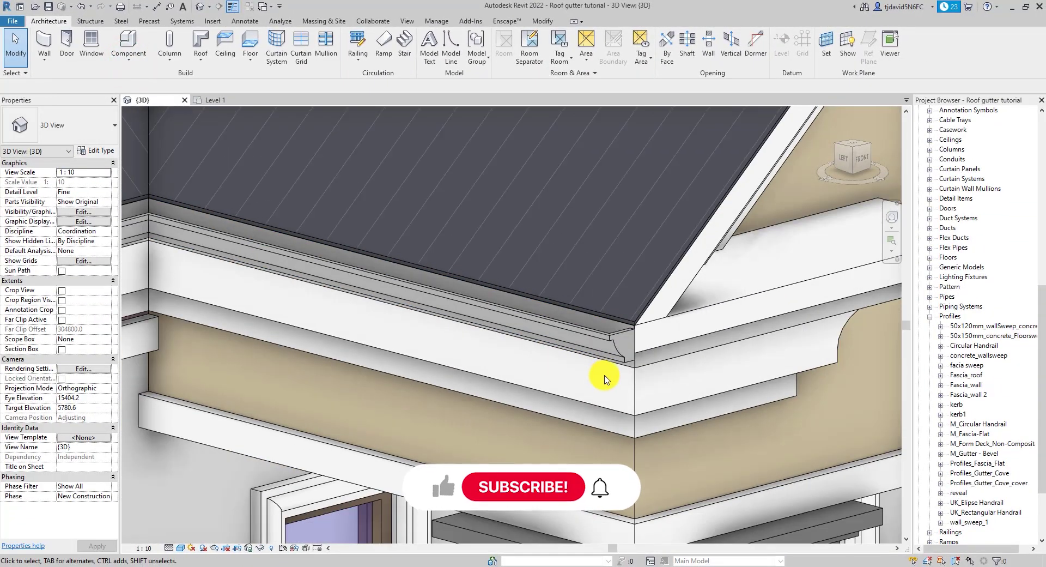
scroll(605, 378, down, 3)
Step: Orbit to face the roof and place another gutter along the other fascia edge
scroll(505, 346, up, 3)
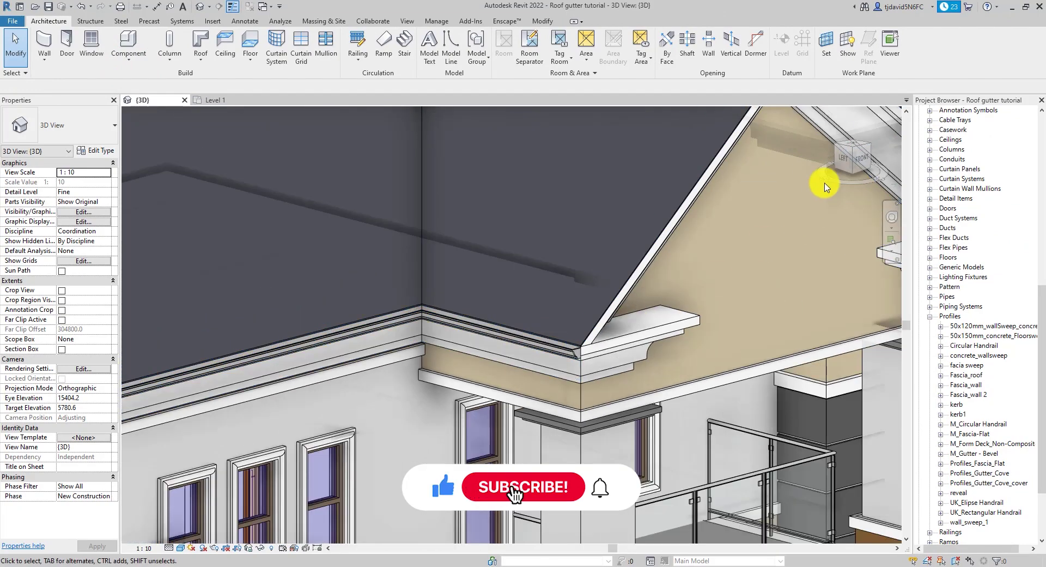
shift+middle_drag(777, 163, 610, 191)
scroll(808, 170, down, 5)
scroll(786, 460, up, 2)
scroll(786, 461, up, 5)
click(204, 65)
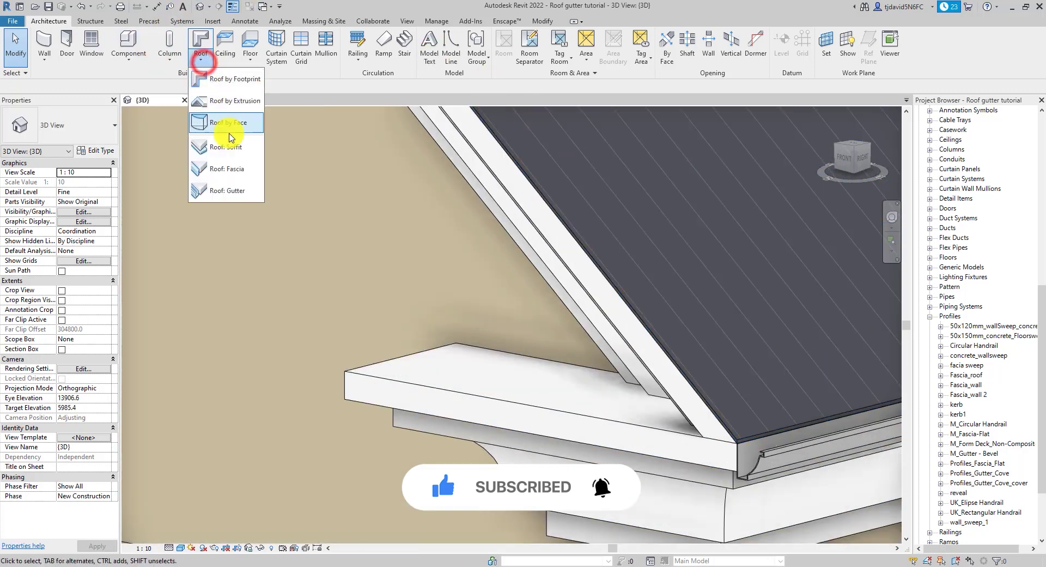
click(240, 187)
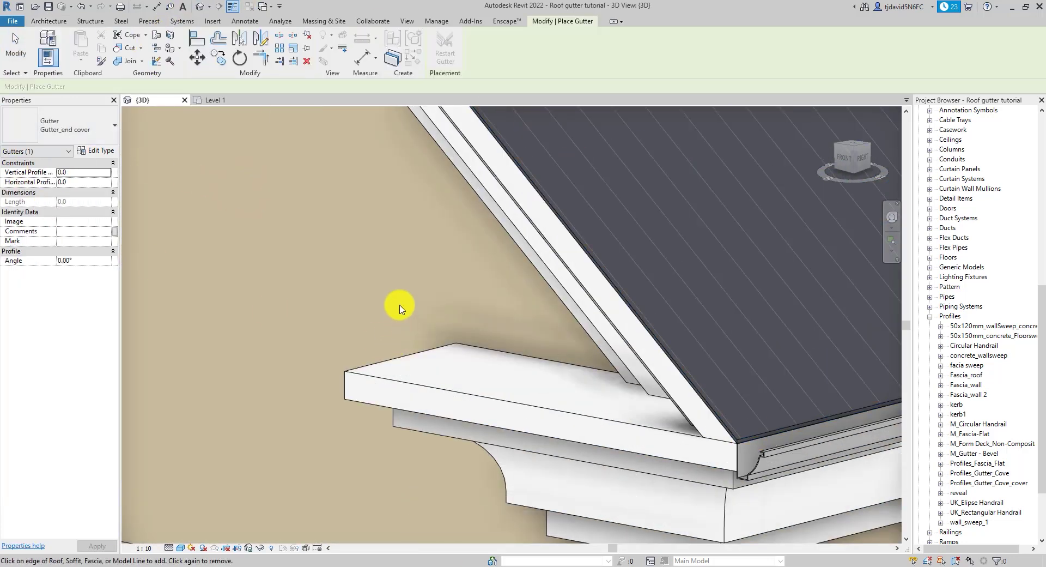
scroll(402, 304, down, 1)
scroll(693, 417, up, 3)
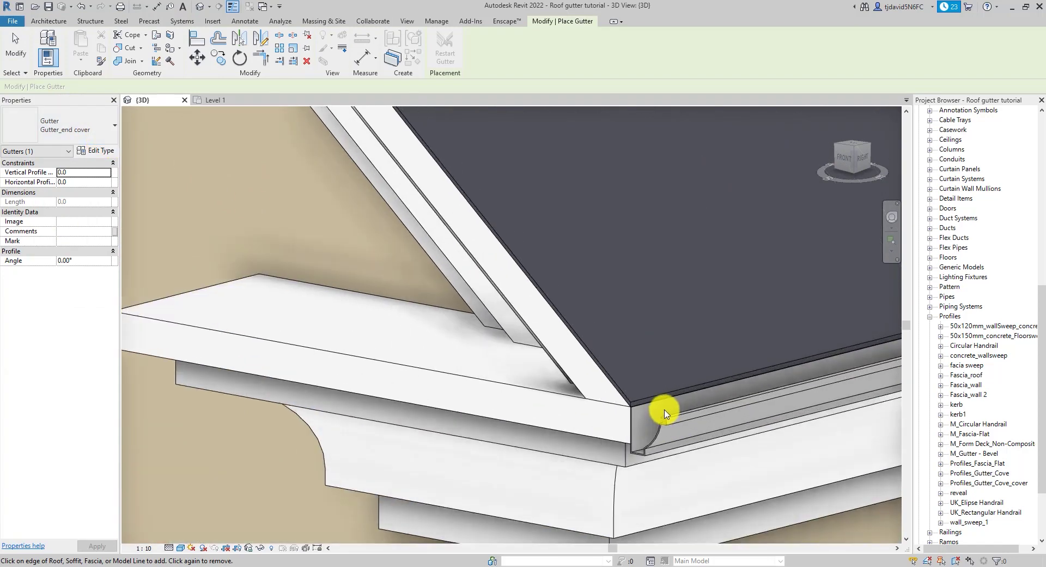
scroll(593, 374, up, 2)
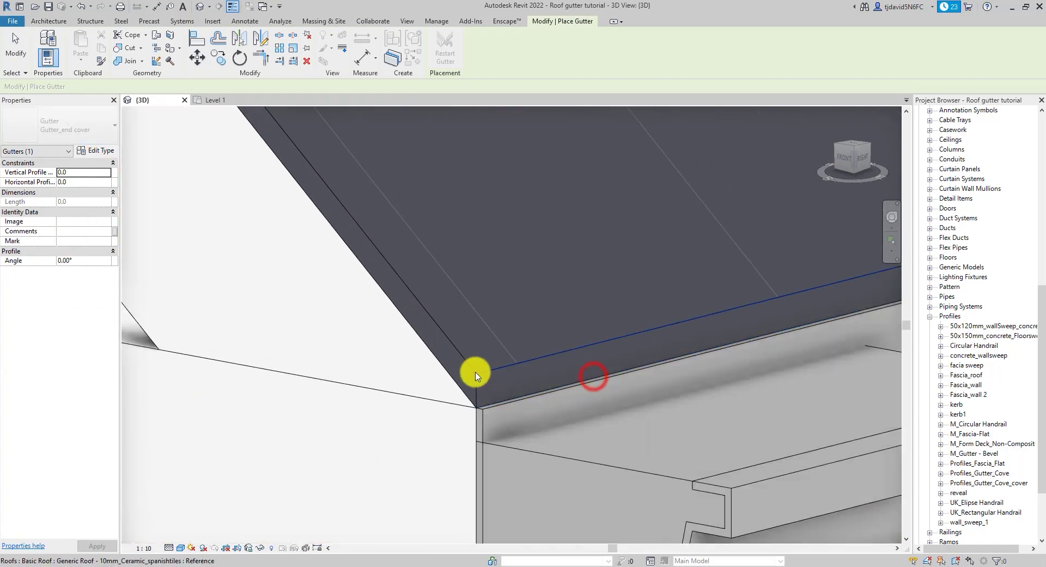
click(594, 377)
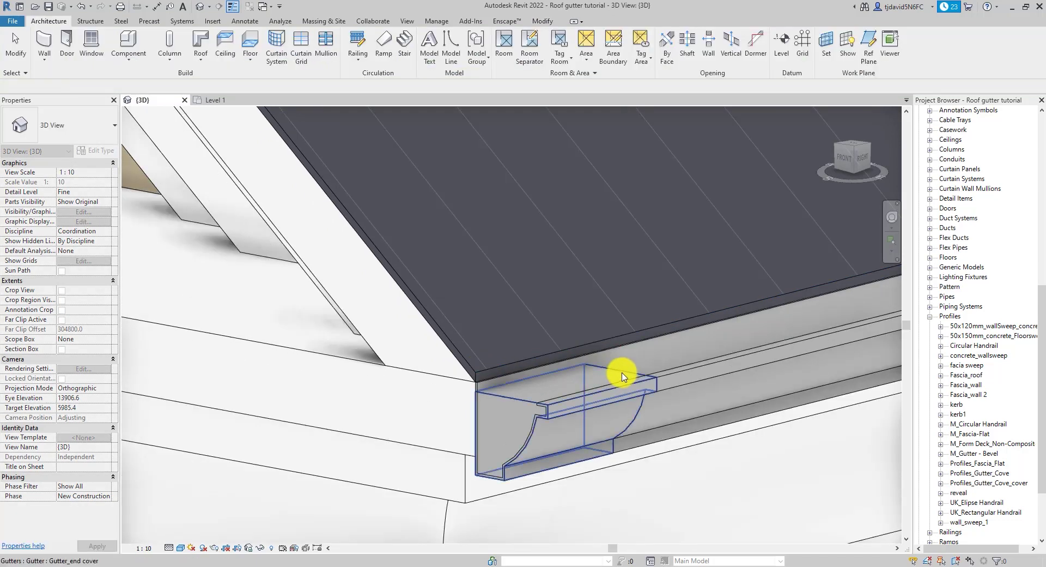
Step: Shorten the gutter end cover toward the roof corner to a length of 25
click(676, 368)
scroll(619, 367, up, 3)
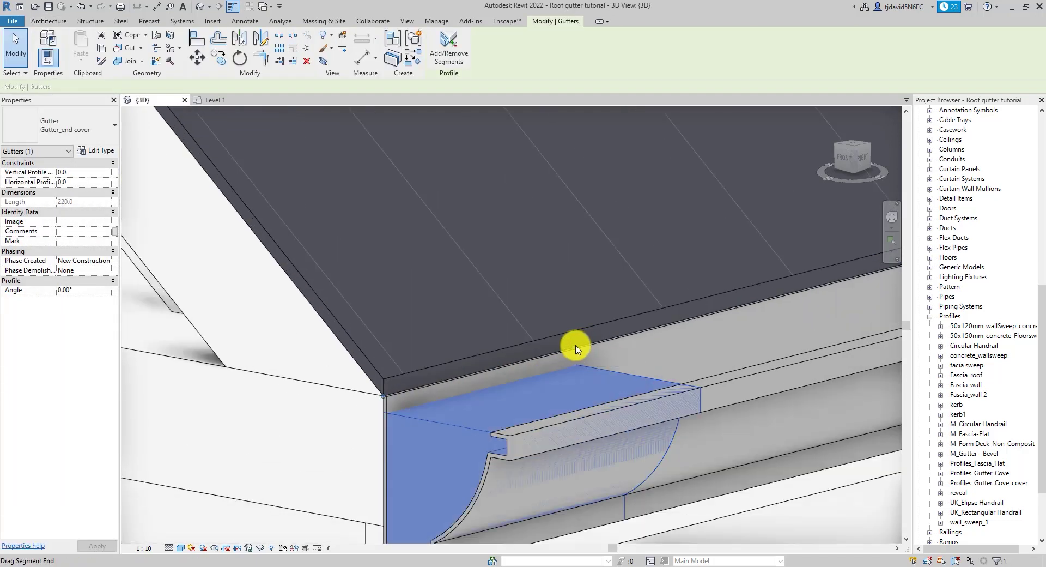
drag(576, 349, 411, 397)
drag(389, 352, 394, 383)
text(2)
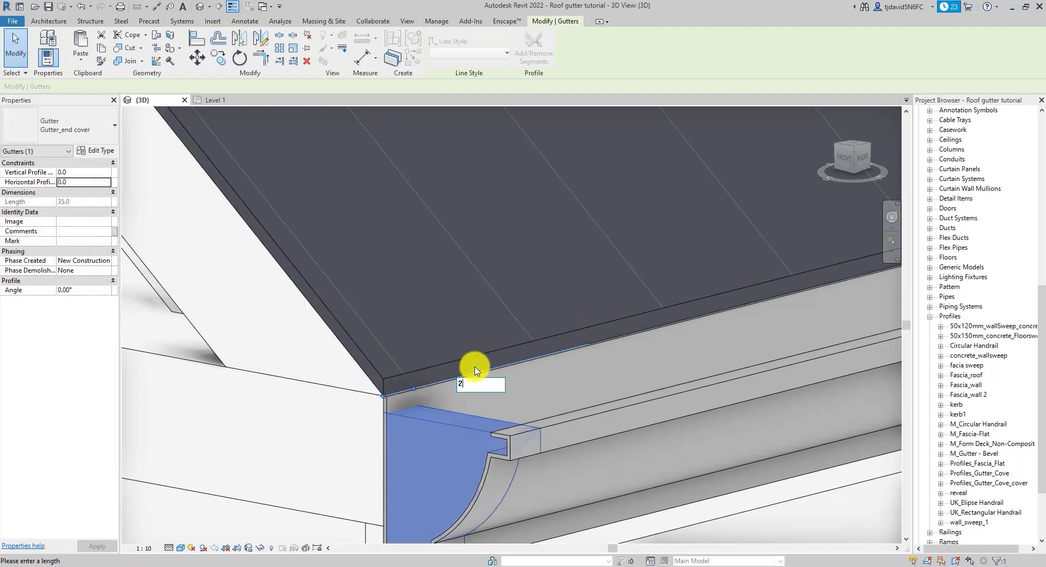
text(5)
key(Return)
key(Escape)
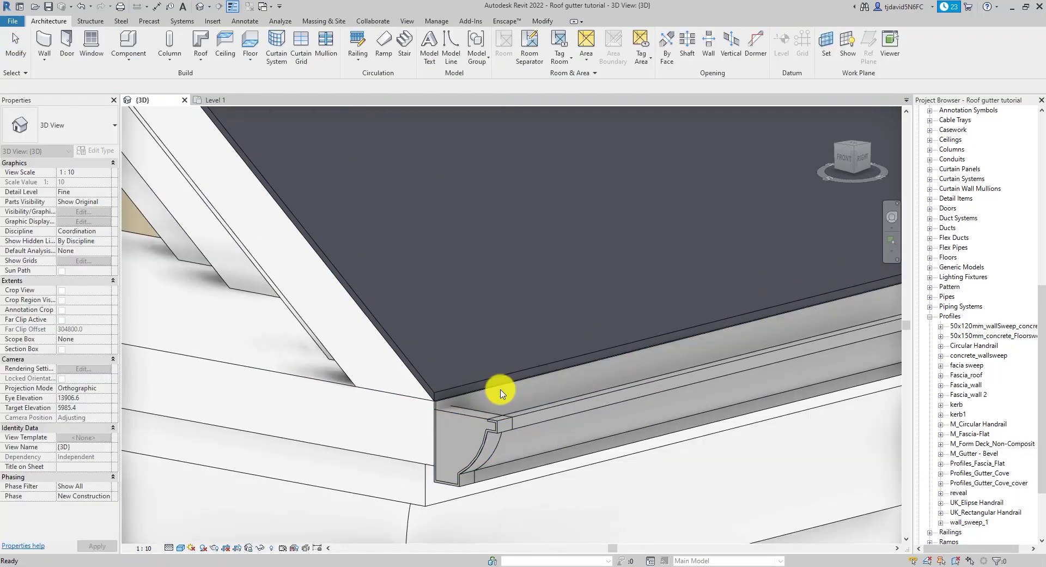
Step: Try Join Geometry on the end cover, then orbit to view the whole gable corner
shift+middle_drag(501, 393, 350, 15)
click(541, 21)
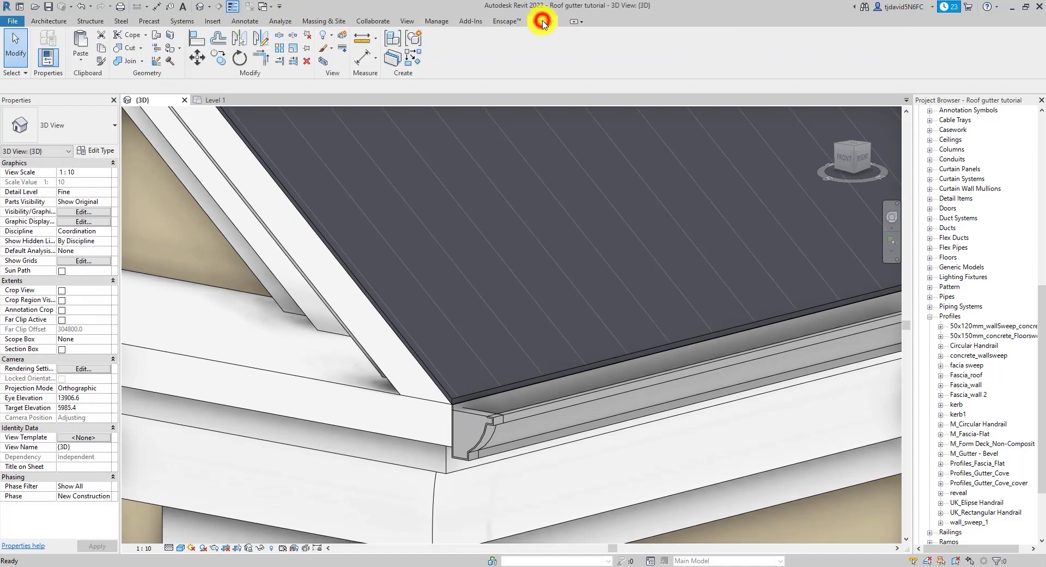
click(133, 61)
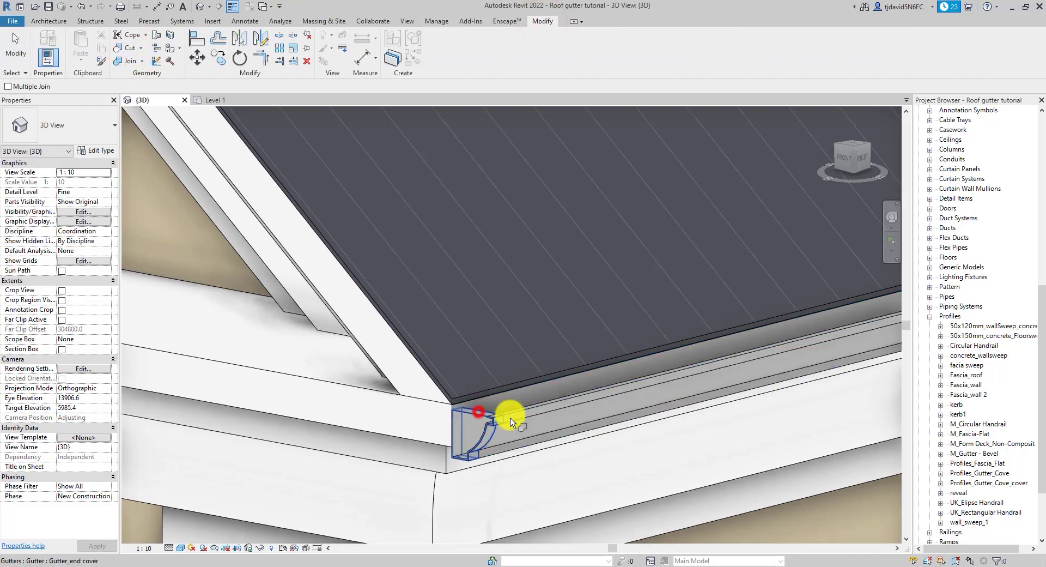
click(477, 413)
scroll(522, 418, down, 3)
key(Escape)
shift+middle_drag(490, 385, 588, 346)
click(853, 165)
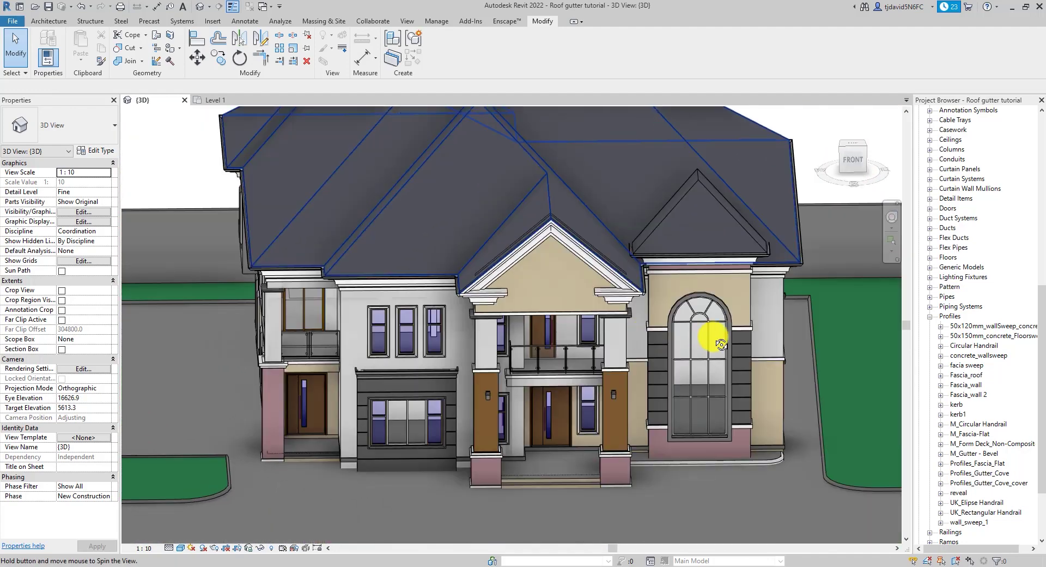
shift+middle_drag(721, 345, 612, 276)
scroll(398, 208, up, 5)
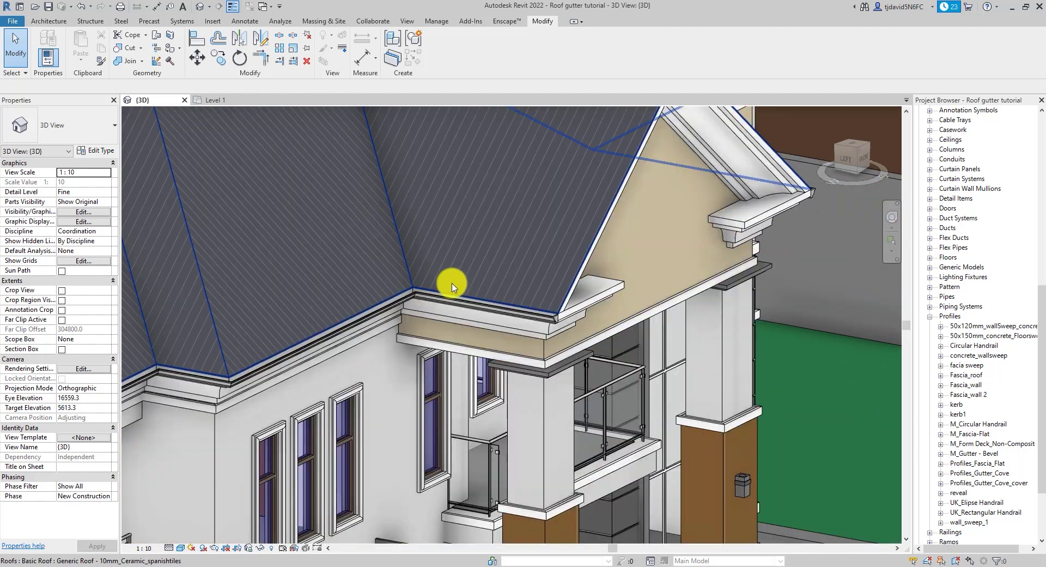
scroll(479, 304, up, 2)
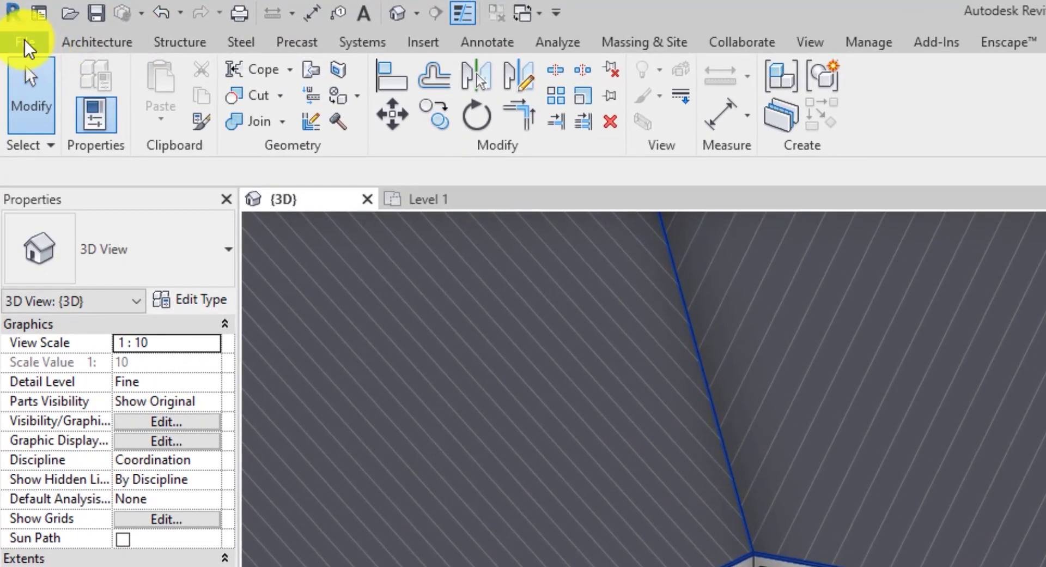
Step: Create a new family from the English Metric Profile.rft template
click(24, 41)
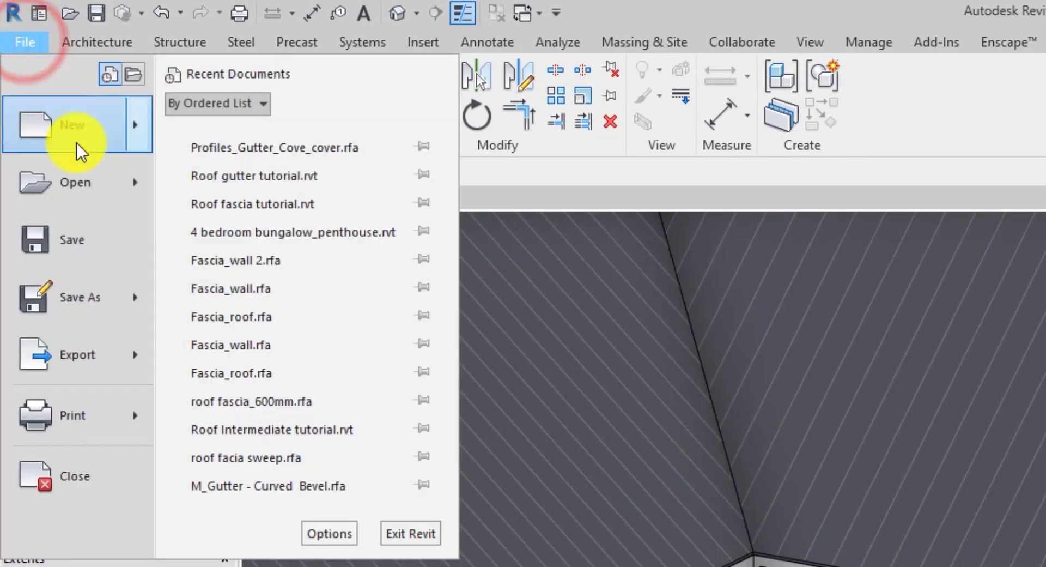
click(138, 127)
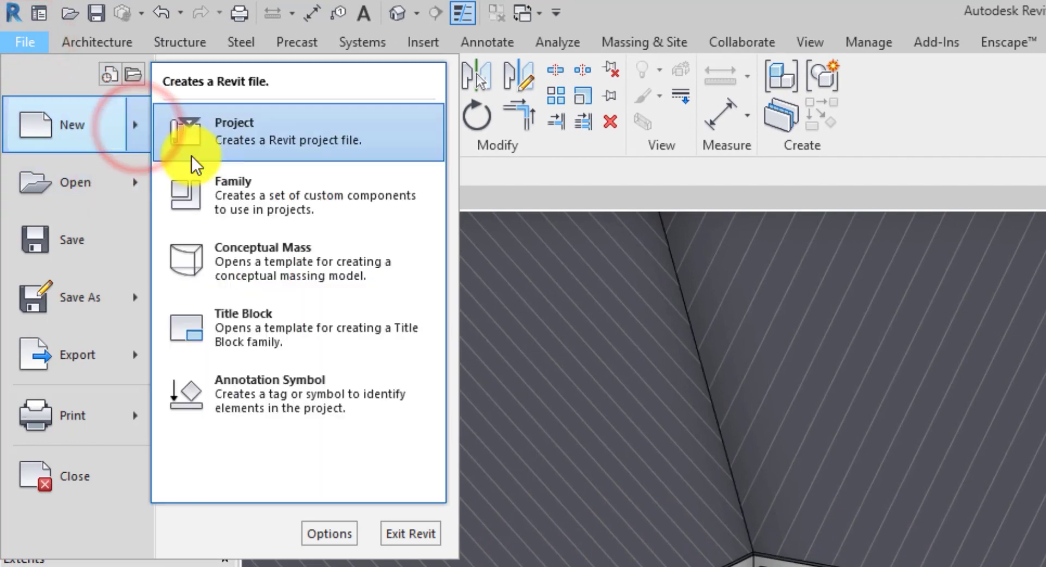
click(276, 199)
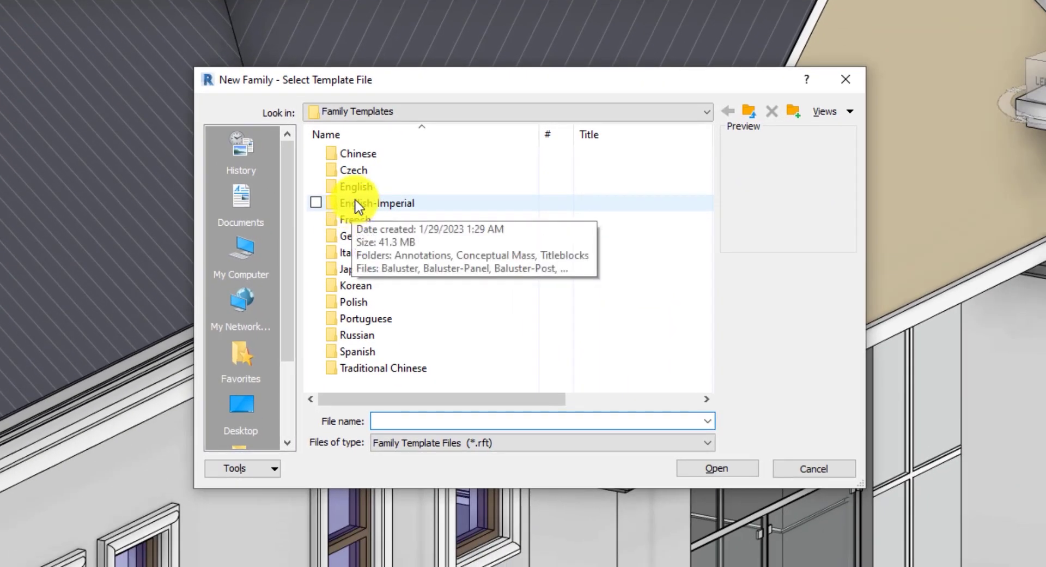
double_click(362, 187)
click(388, 271)
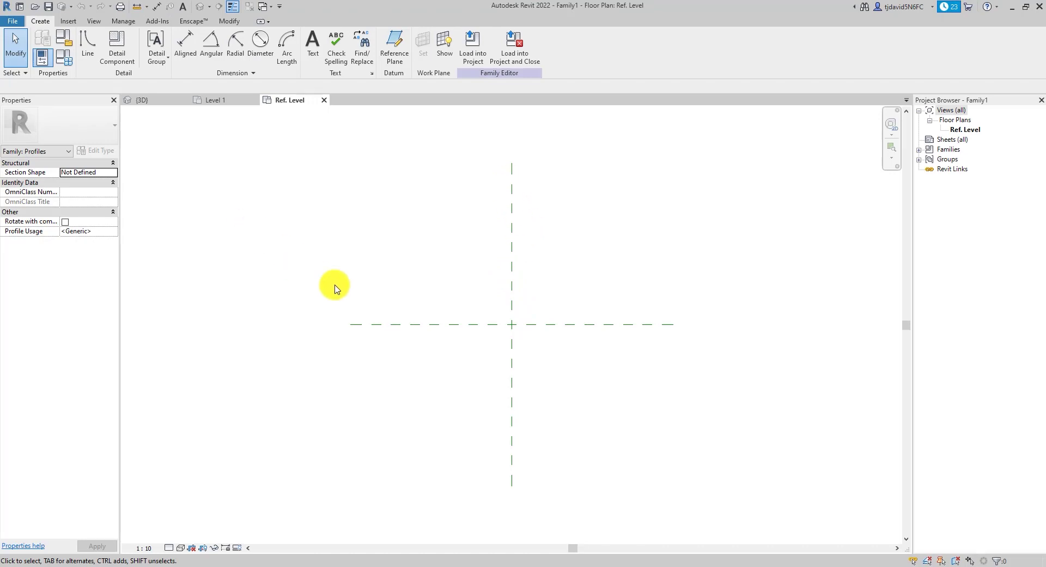
Step: Draw a rectangle of profile lines and set its sides to 150
click(90, 52)
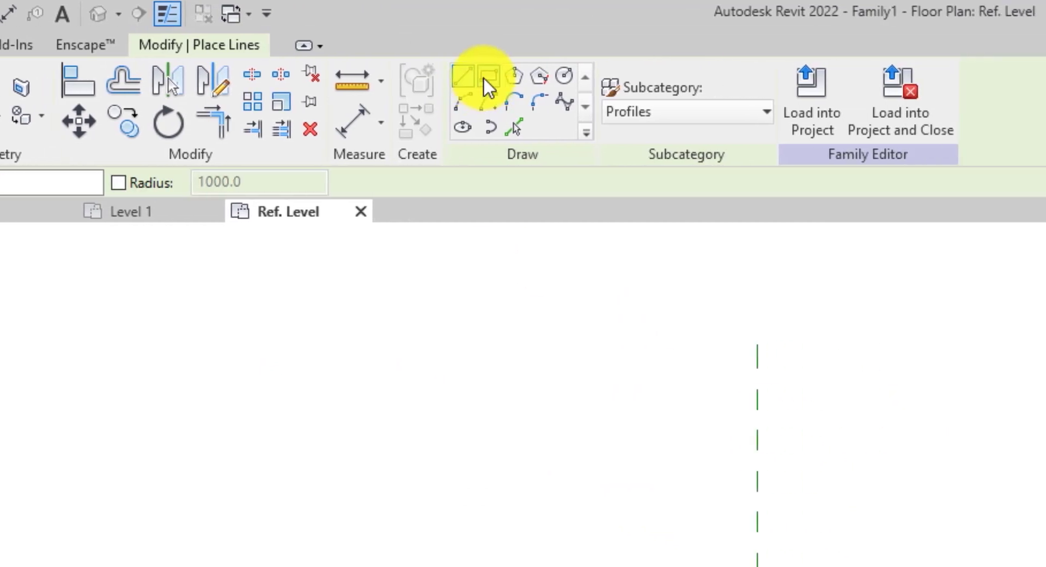
click(492, 77)
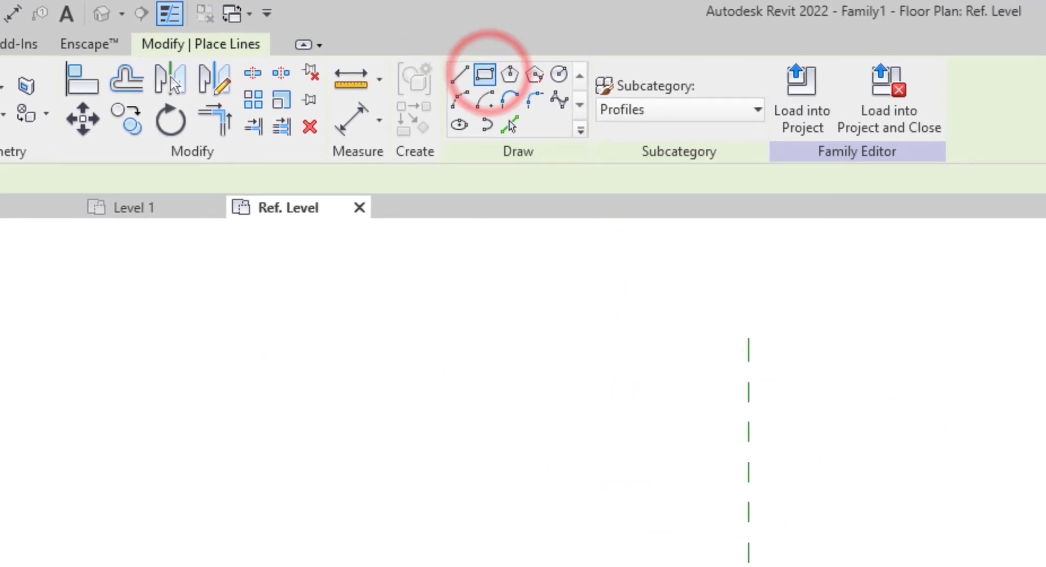
click(566, 404)
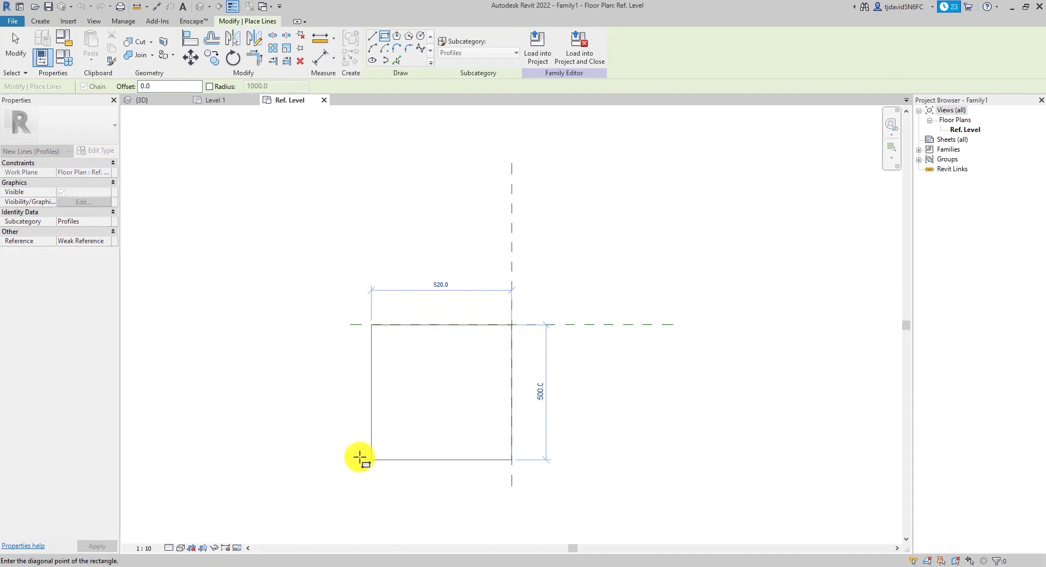
click(448, 379)
key(Escape)
click(491, 379)
click(410, 353)
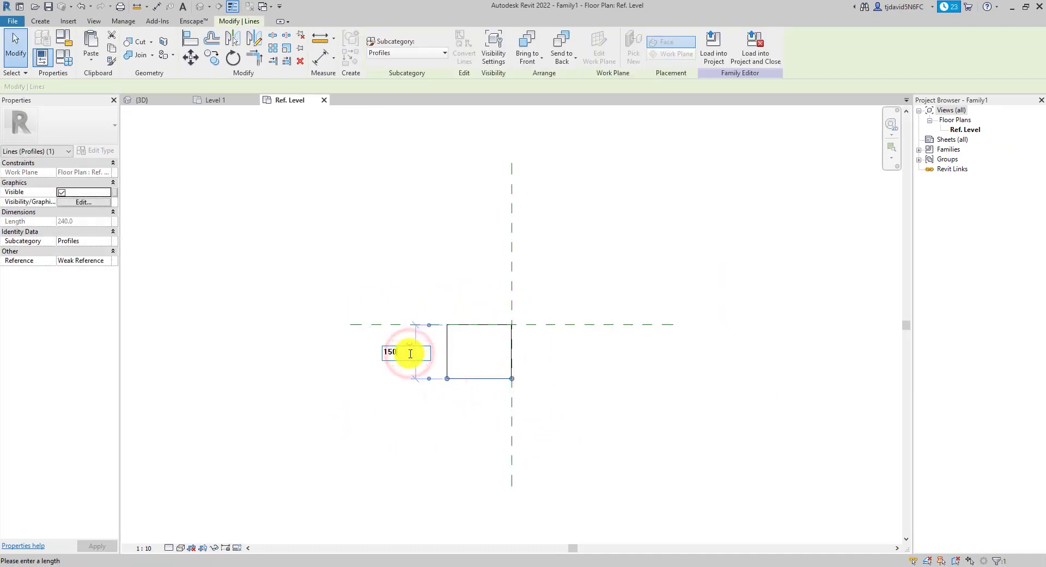
key(Return)
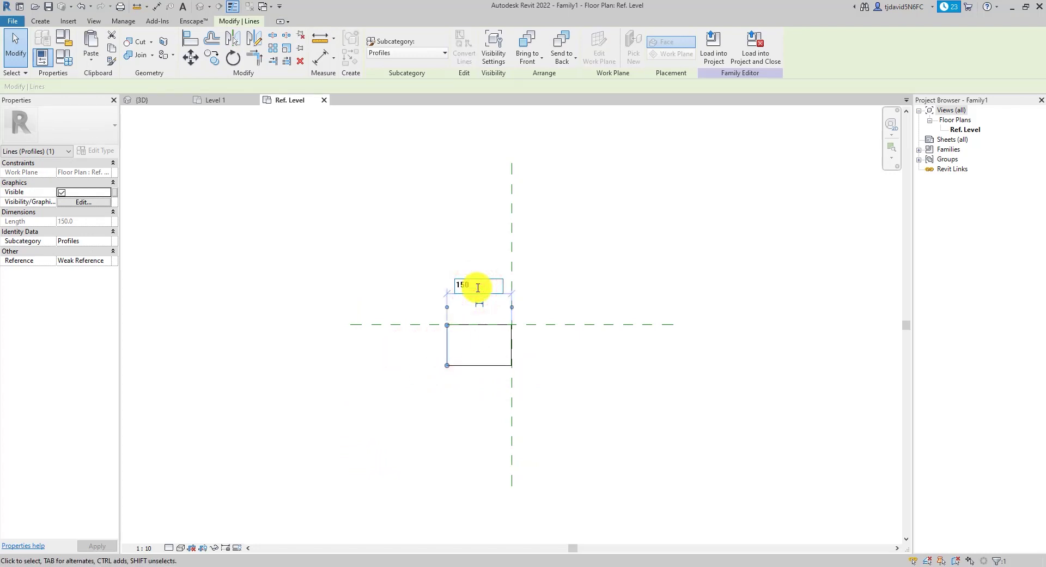
Step: Move the four rectangle lines so the top-left corner sits on the reference-plane intersection
scroll(509, 303, up, 5)
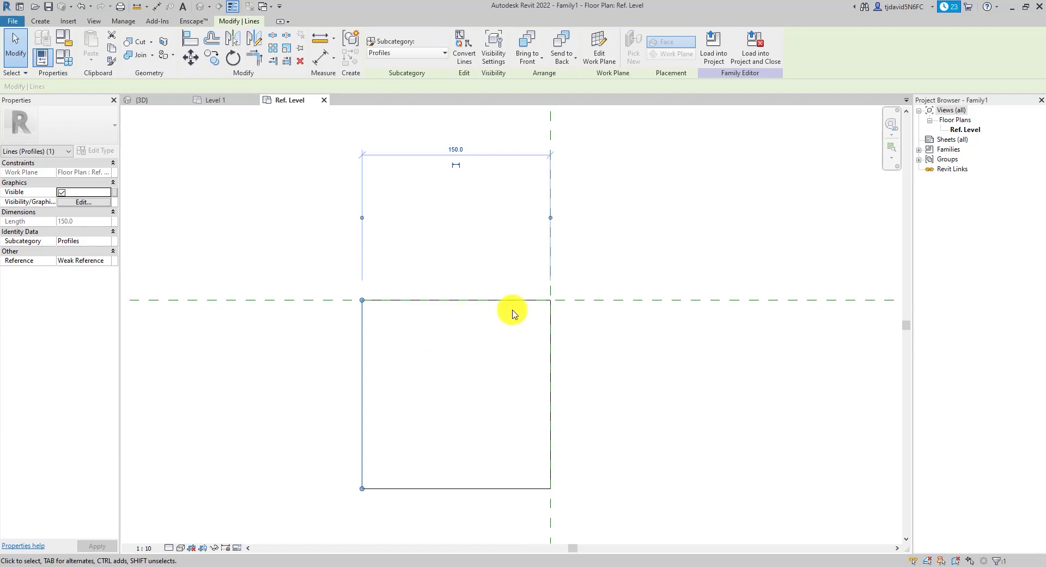
click(299, 243)
drag(292, 238, 617, 505)
click(191, 58)
click(362, 300)
click(551, 300)
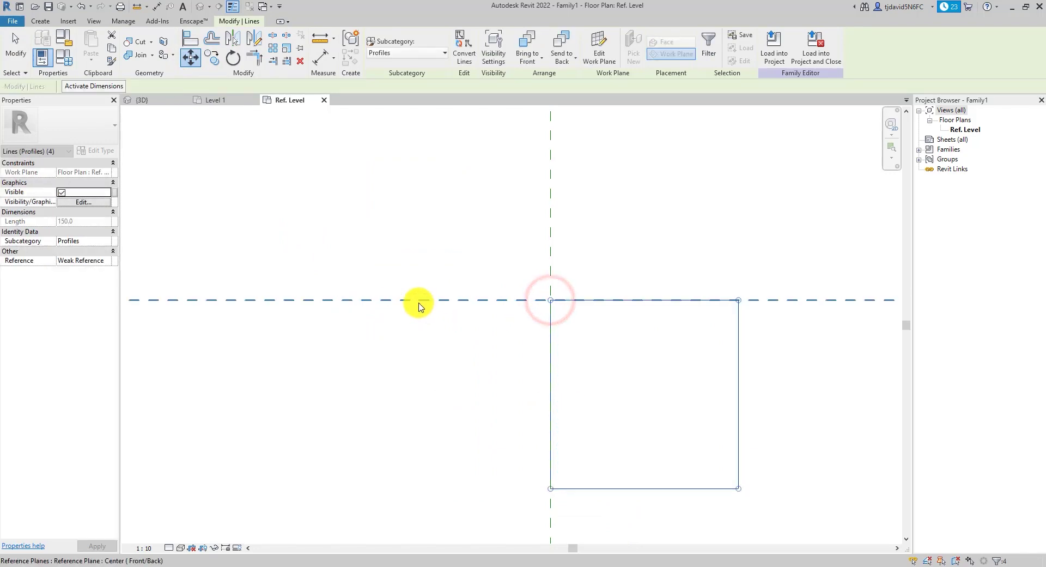
scroll(416, 306, down, 1)
scroll(517, 313, up, 1)
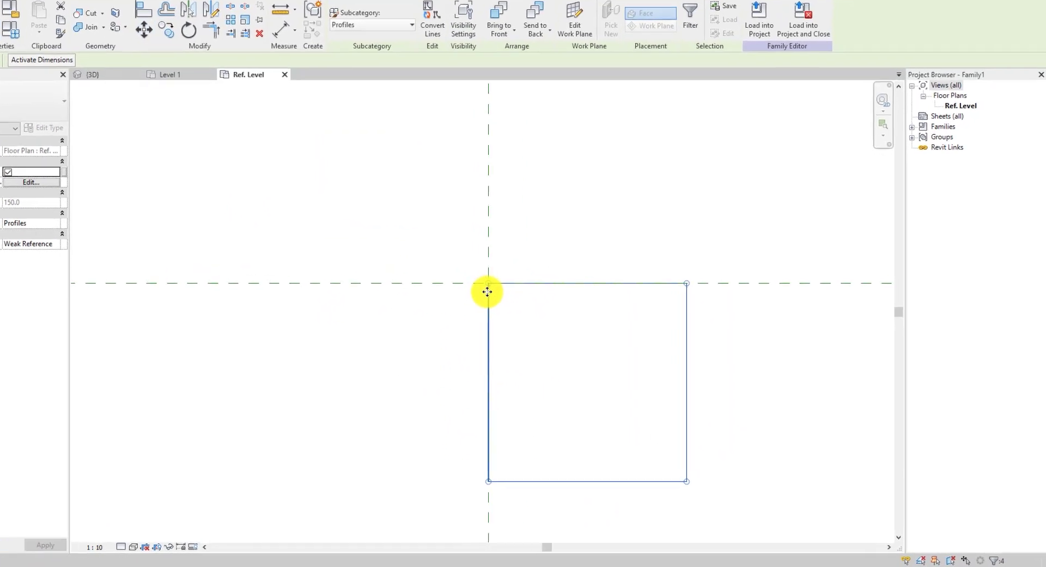
scroll(519, 303, up, 1)
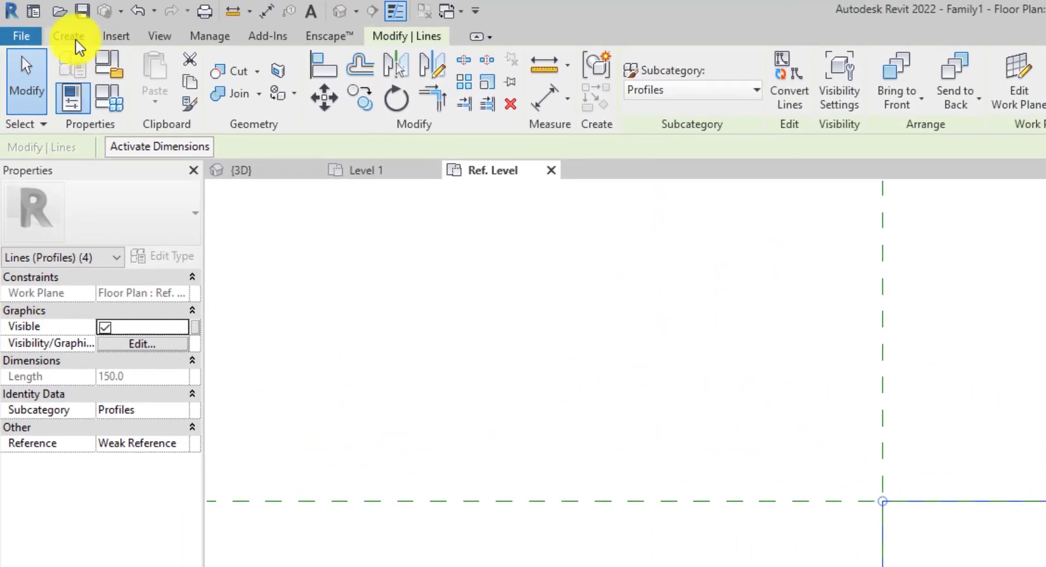
Step: Draw a horizontal line across the rectangle 20 below the top
click(76, 38)
click(156, 79)
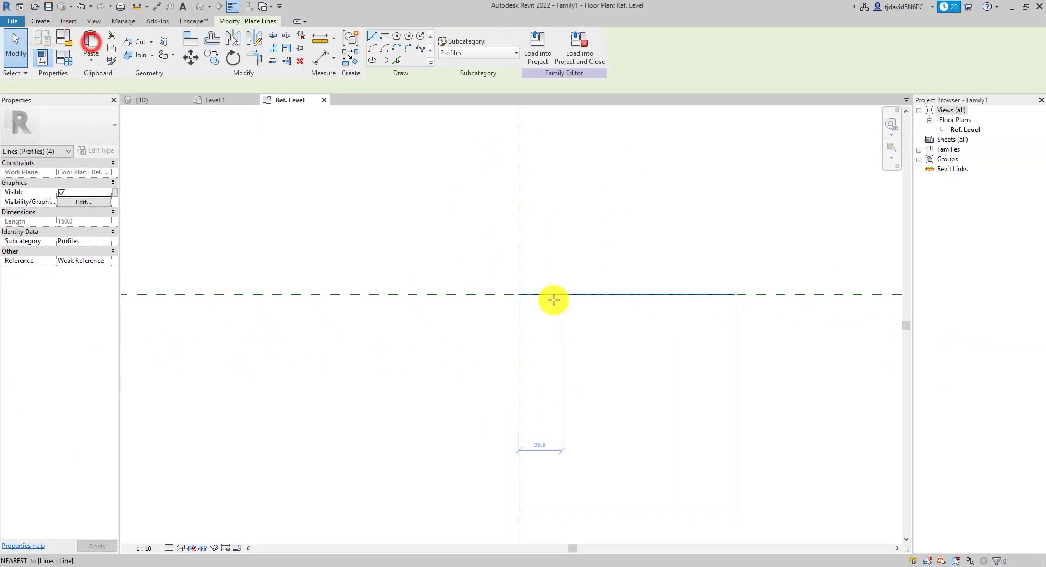
scroll(524, 303, down, 2)
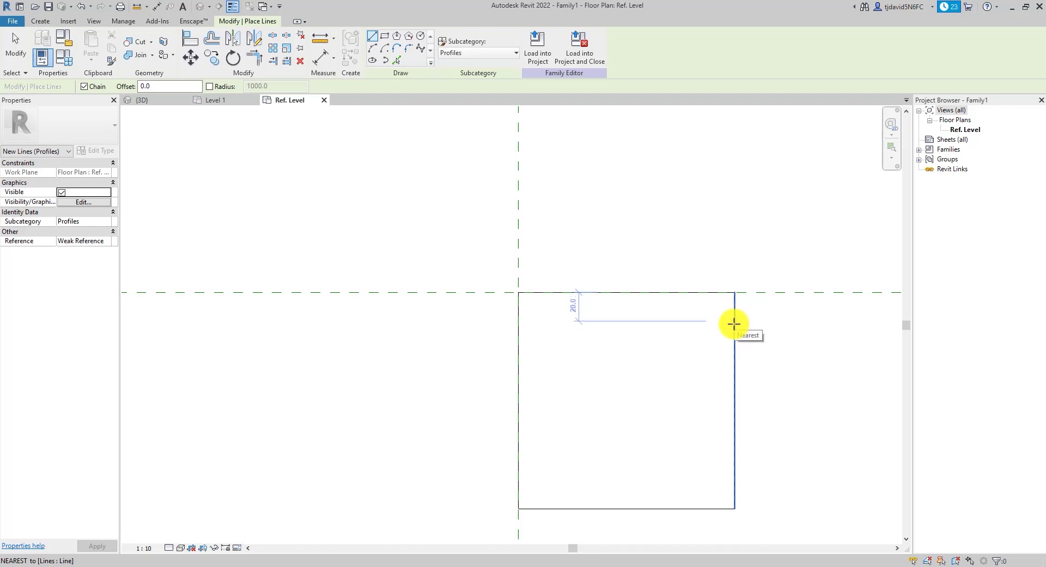
click(734, 322)
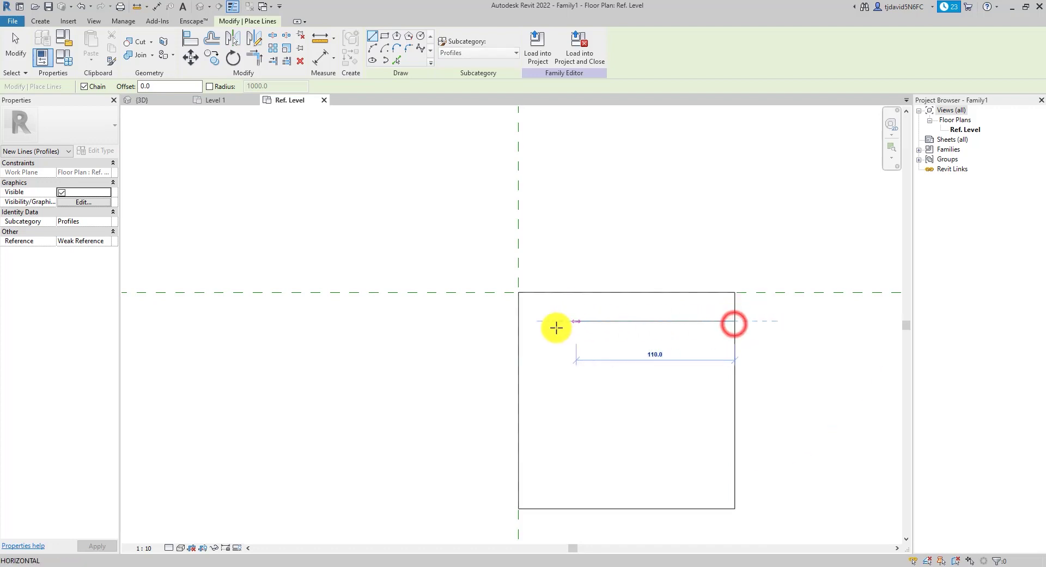
click(519, 321)
right_click(679, 353)
click(705, 359)
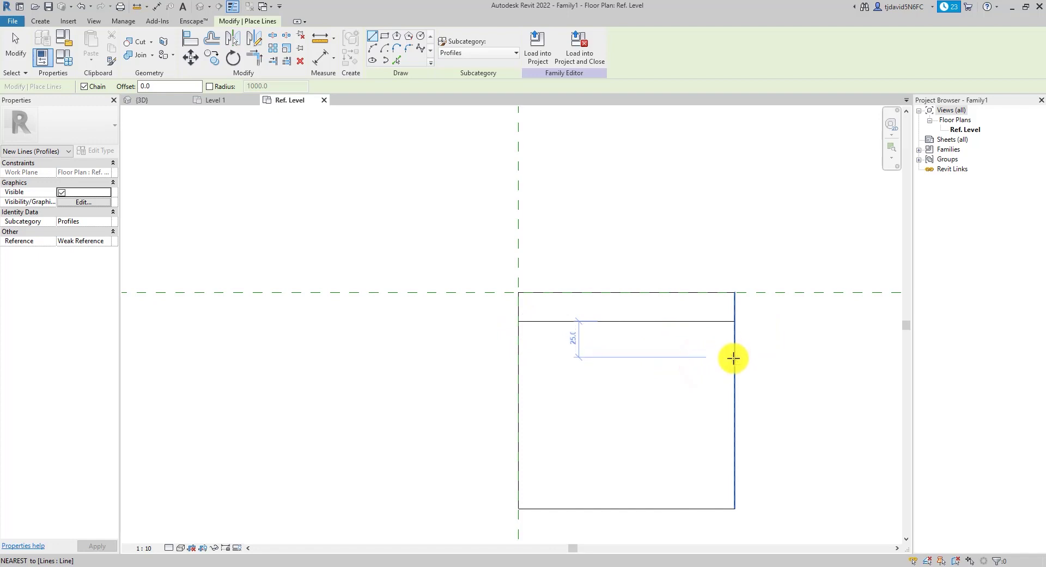
Step: Draw two 20 by 20 notches, one on the right edge and one on the bottom edge
click(734, 364)
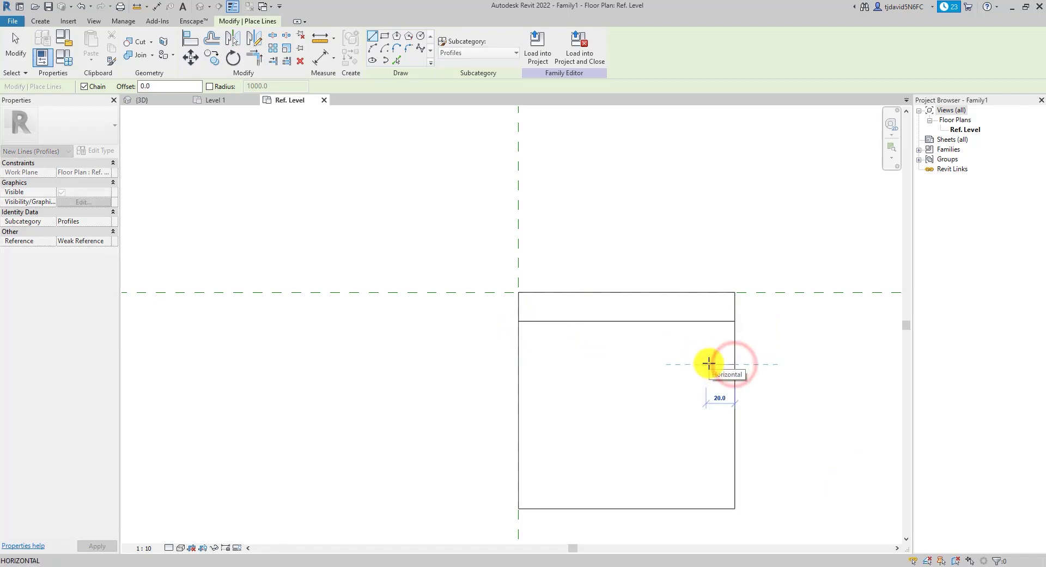
click(709, 364)
click(707, 392)
right_click(671, 390)
key(Escape)
key(Escape)
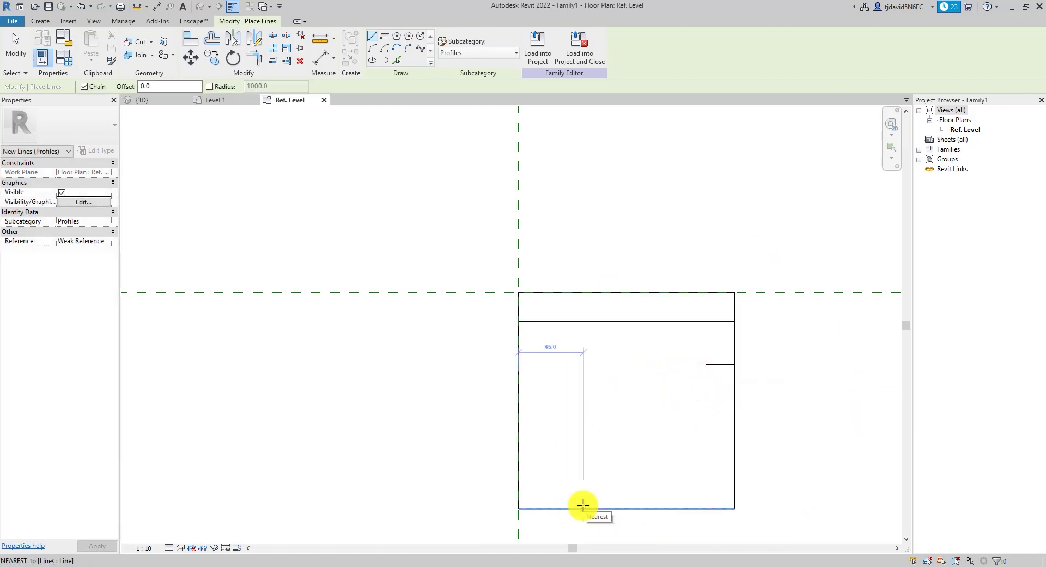
click(584, 505)
scroll(581, 489, up, 1)
click(582, 479)
click(621, 479)
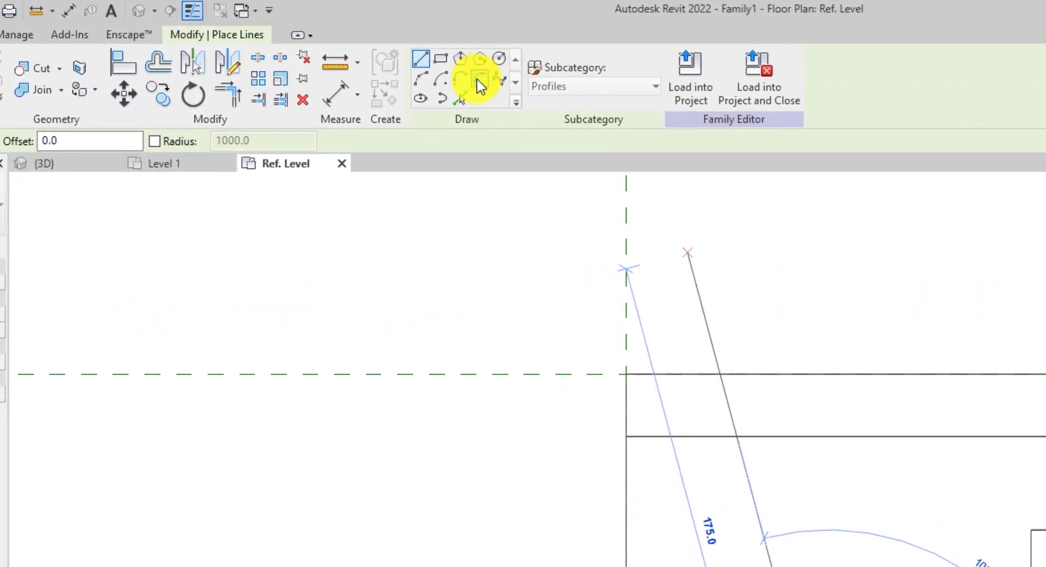
Step: Join the two notches with a 60-radius fillet arc
click(462, 70)
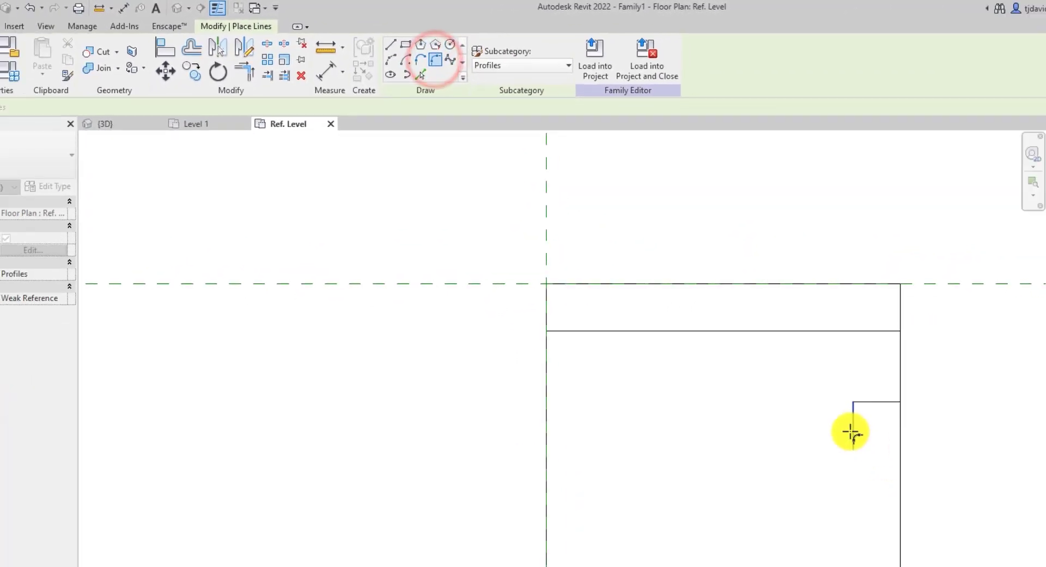
click(853, 434)
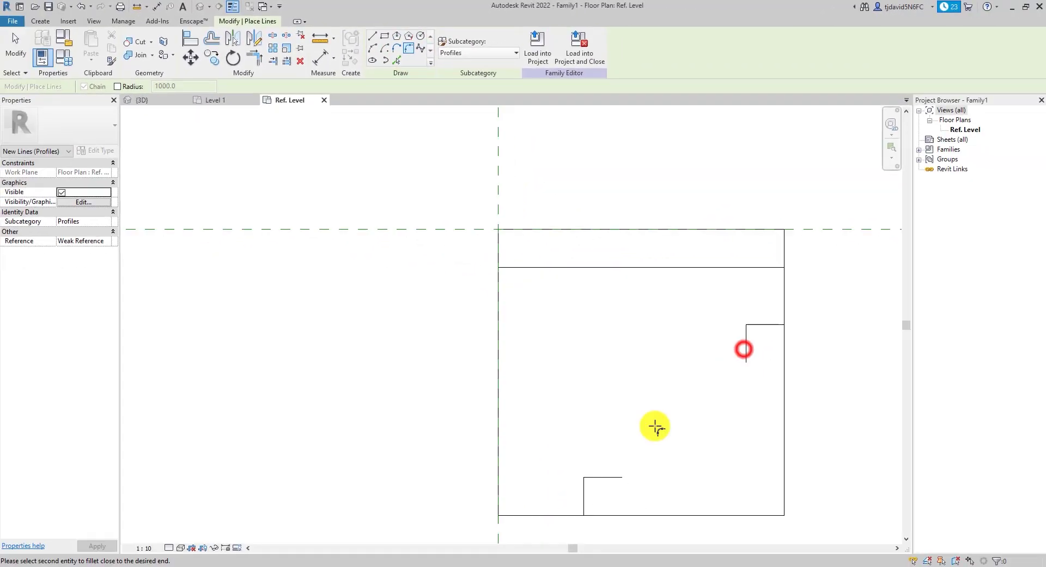
click(699, 566)
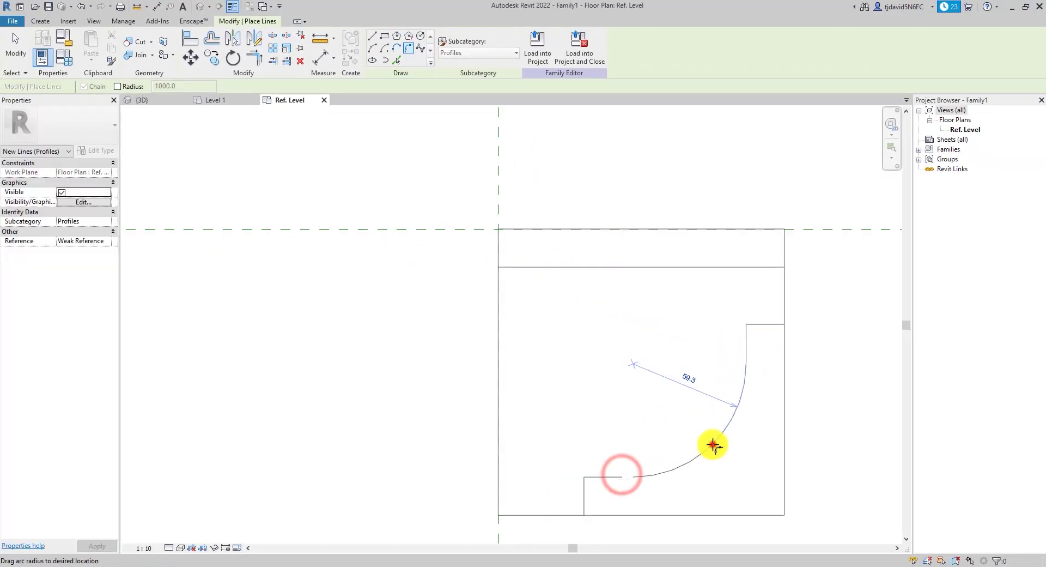
click(712, 445)
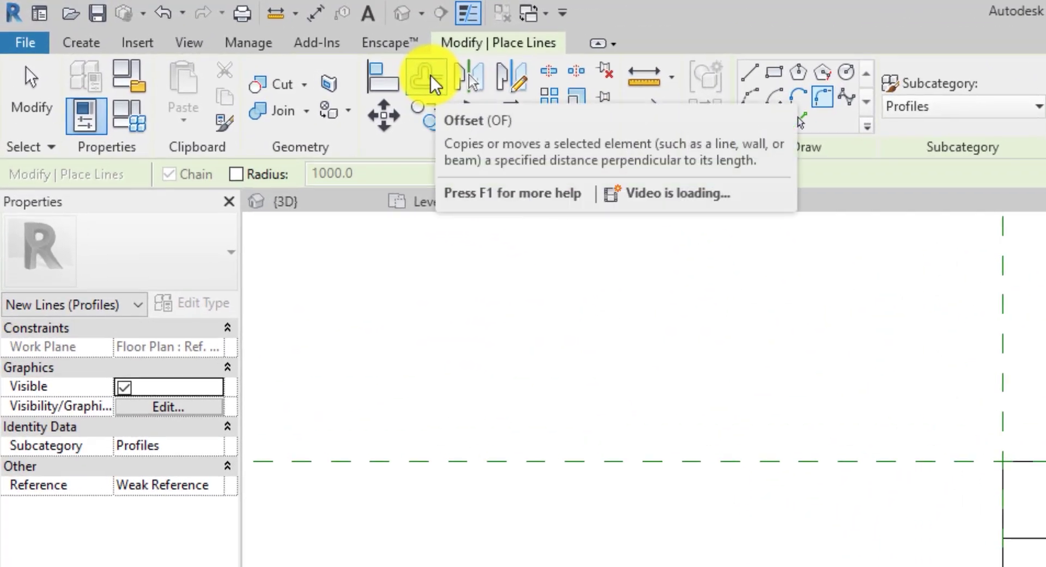
Step: Make inward offset copies (10) of the left, bottom, arc, vertical and top profile lines
click(430, 76)
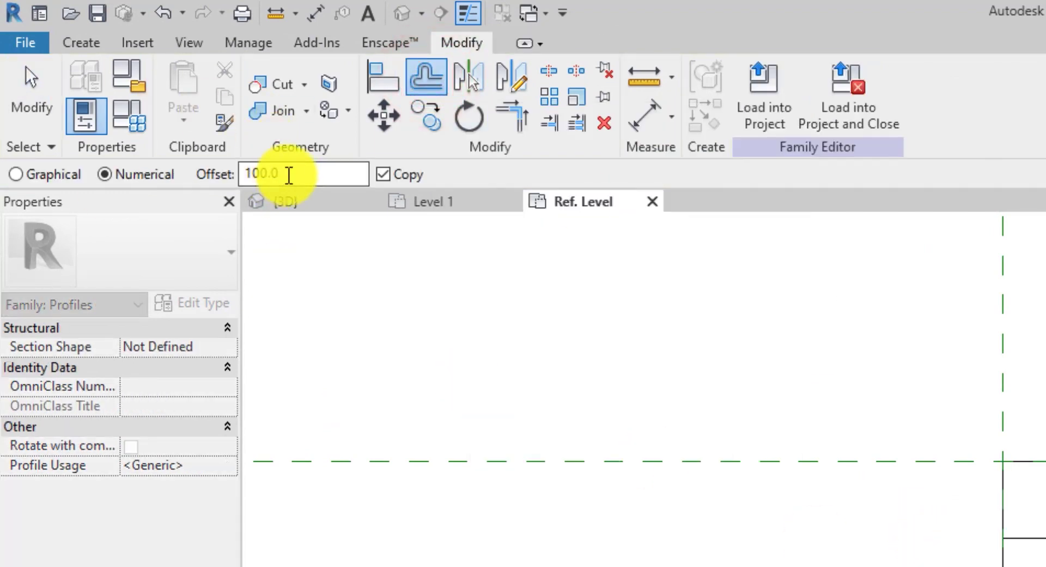
drag(289, 174, 210, 173)
text(1500)
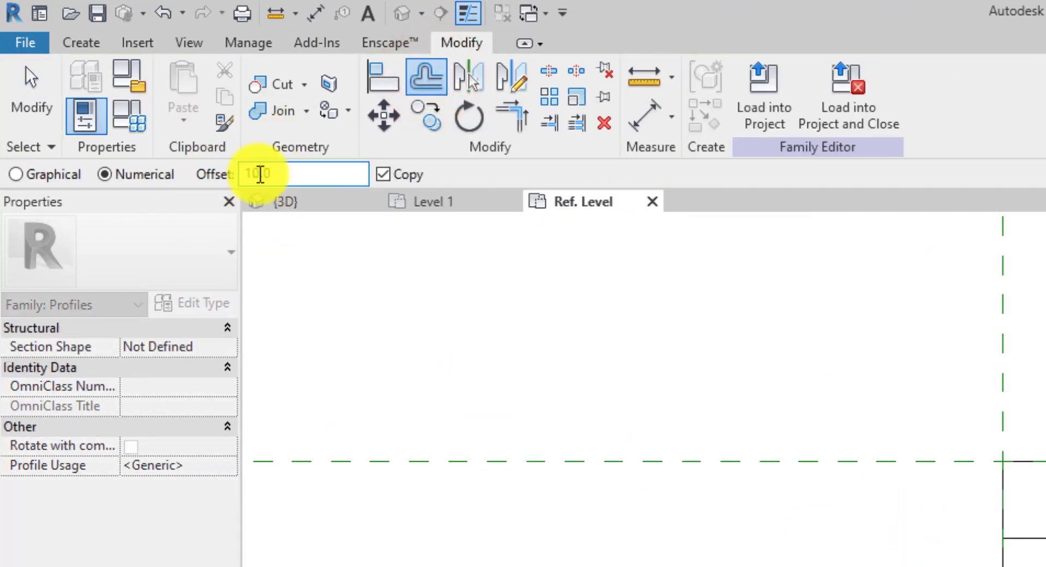
click(499, 308)
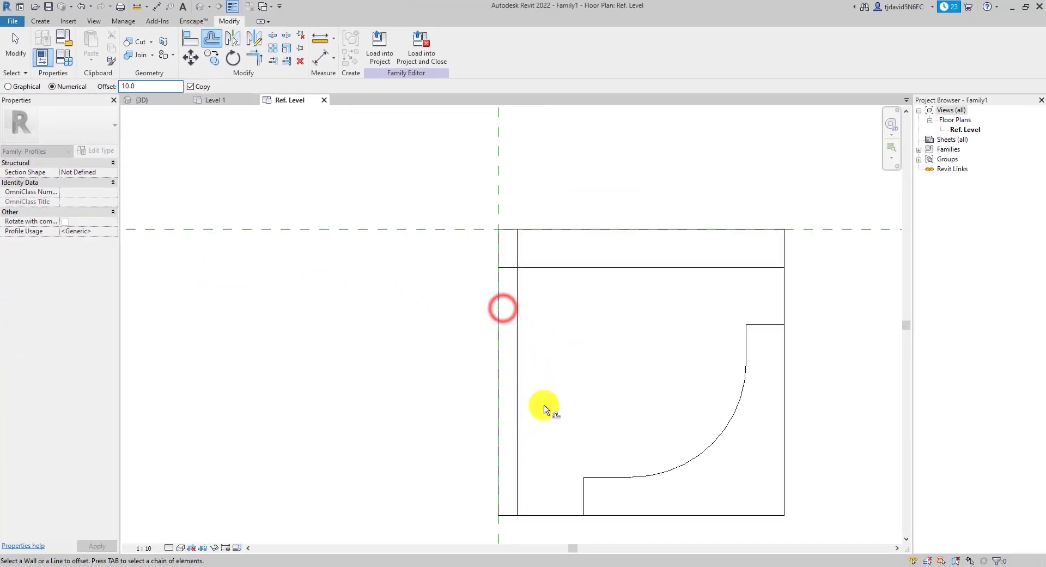
click(542, 515)
scroll(579, 492, up, 2)
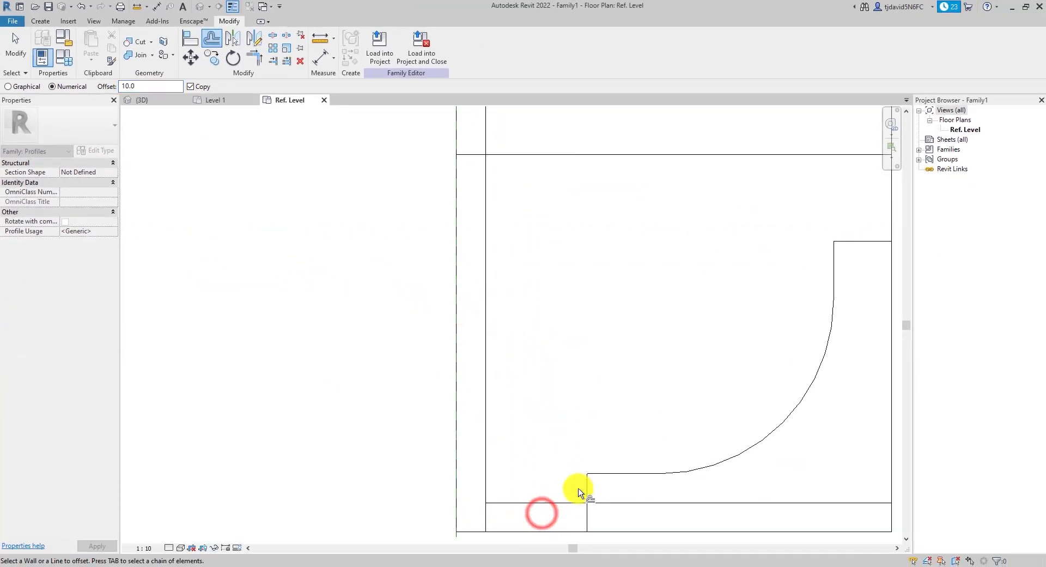
click(606, 471)
click(754, 437)
click(833, 262)
click(848, 235)
ctrl+scroll(801, 196, up, 3)
shift+scroll(802, 196, right, 3)
click(805, 208)
click(835, 240)
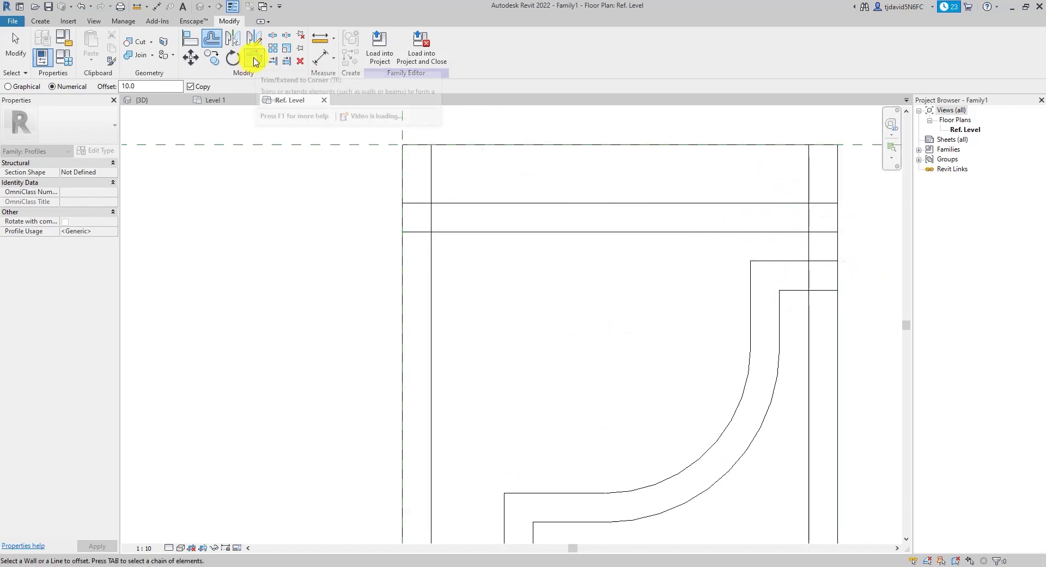
Step: Draw a short vertical line closing the inner outline at the top
click(41, 20)
click(86, 37)
click(746, 233)
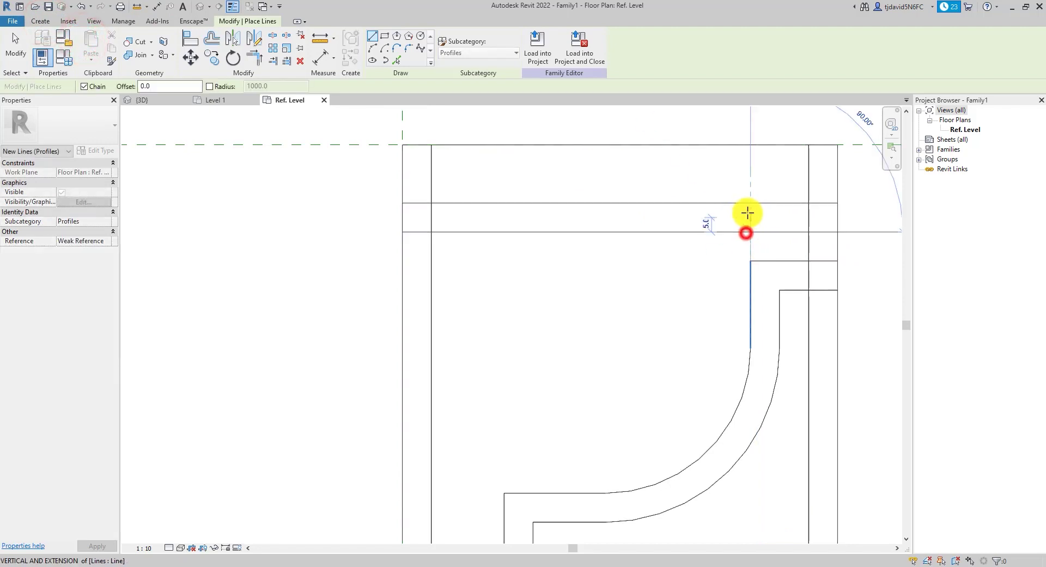
click(748, 205)
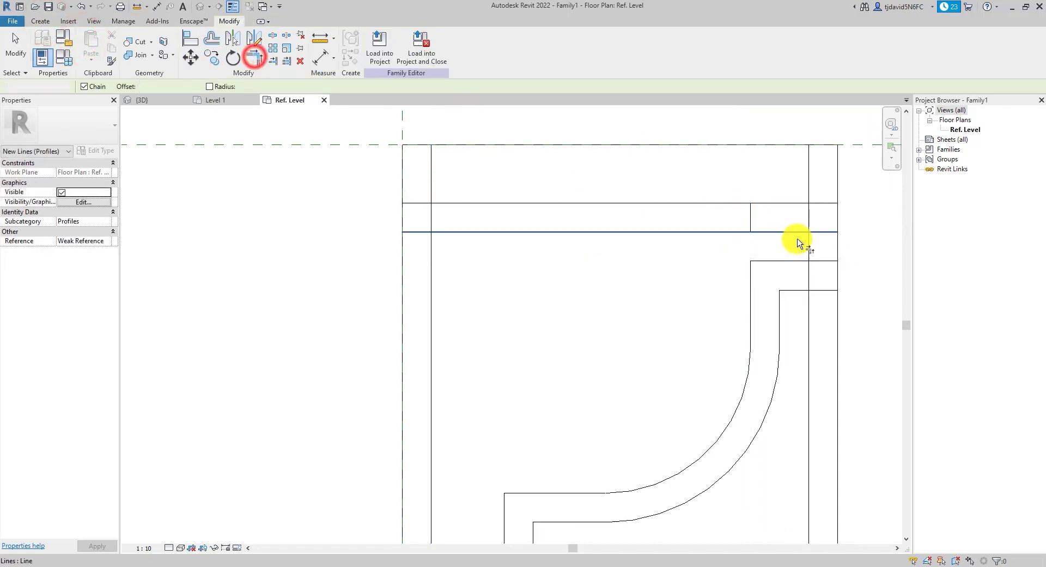
Step: Trim/extend the top and right line pairs into clean corners, removing overhanging ends
click(750, 212)
click(761, 204)
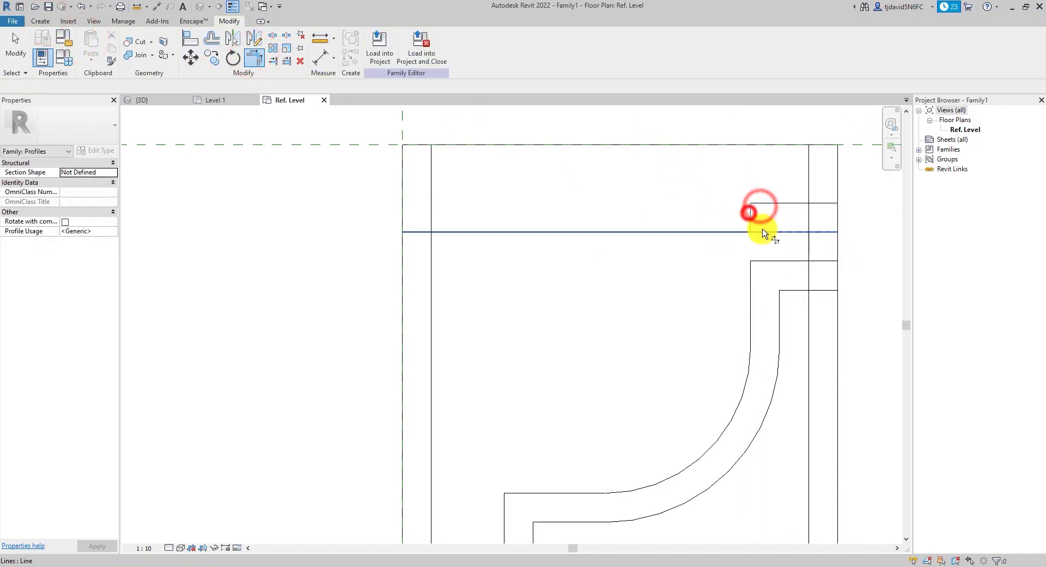
click(764, 231)
click(790, 228)
click(809, 247)
click(810, 204)
click(842, 217)
click(809, 245)
click(800, 259)
click(836, 243)
click(825, 289)
scroll(801, 234, down, 3)
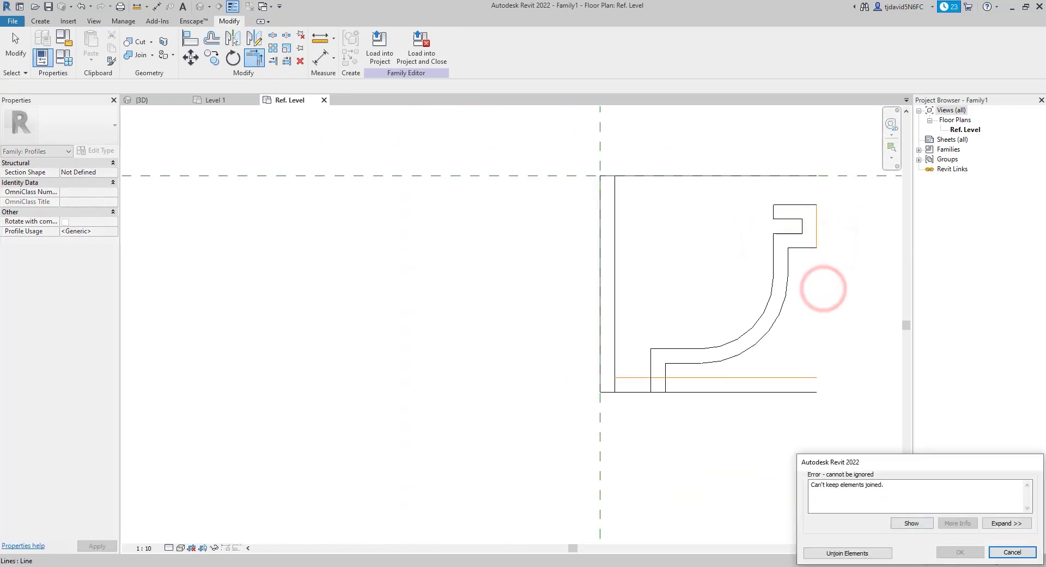
Step: Unjoin elements to clear the join error, then corner the lower-left verticals to the bottom line
click(870, 552)
scroll(663, 368, up, 4)
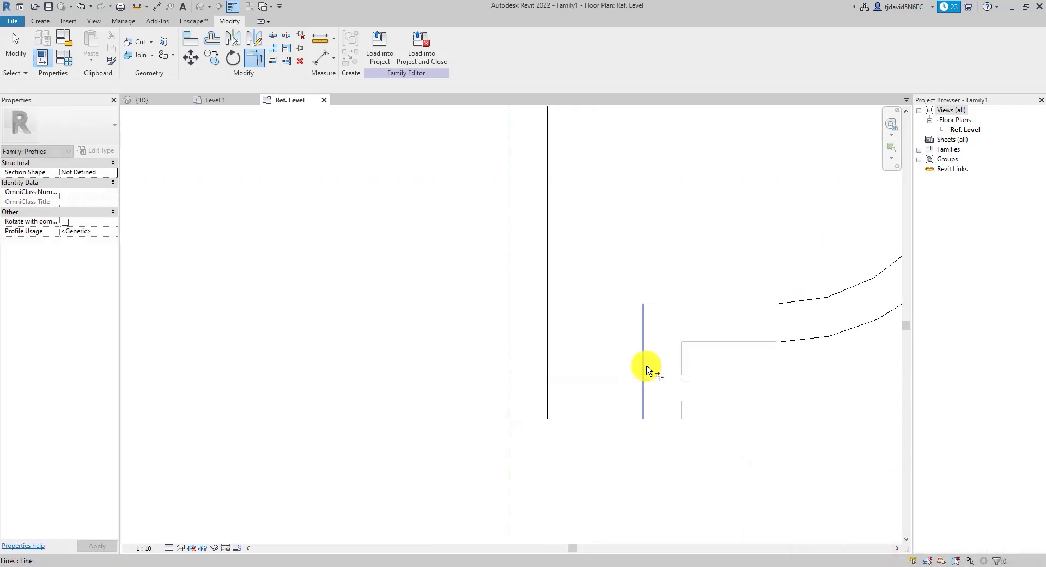
click(647, 365)
click(633, 379)
click(594, 380)
click(546, 350)
scroll(688, 362, down, 4)
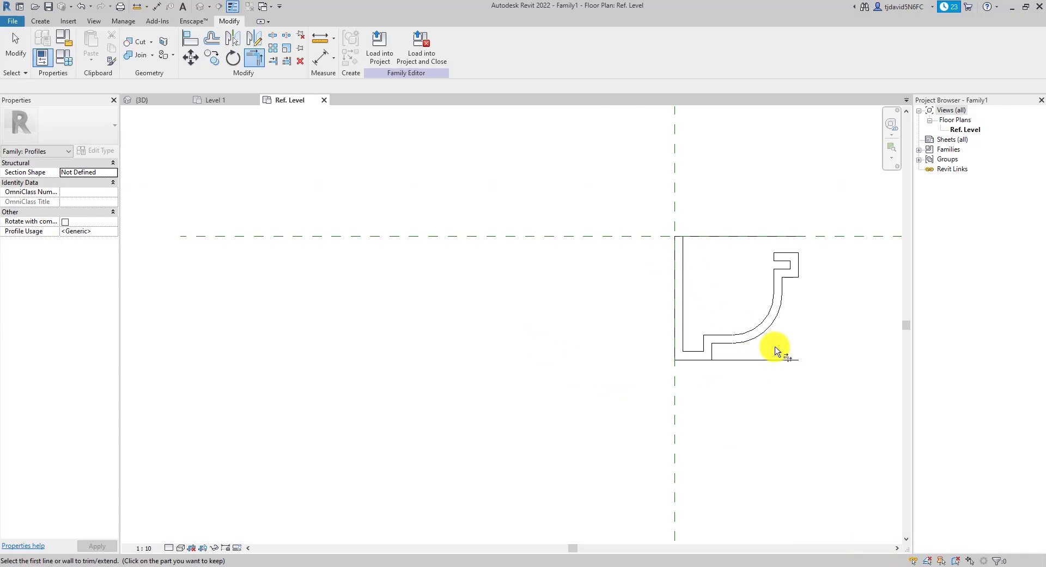
scroll(713, 360, up, 3)
scroll(647, 381, down, 3)
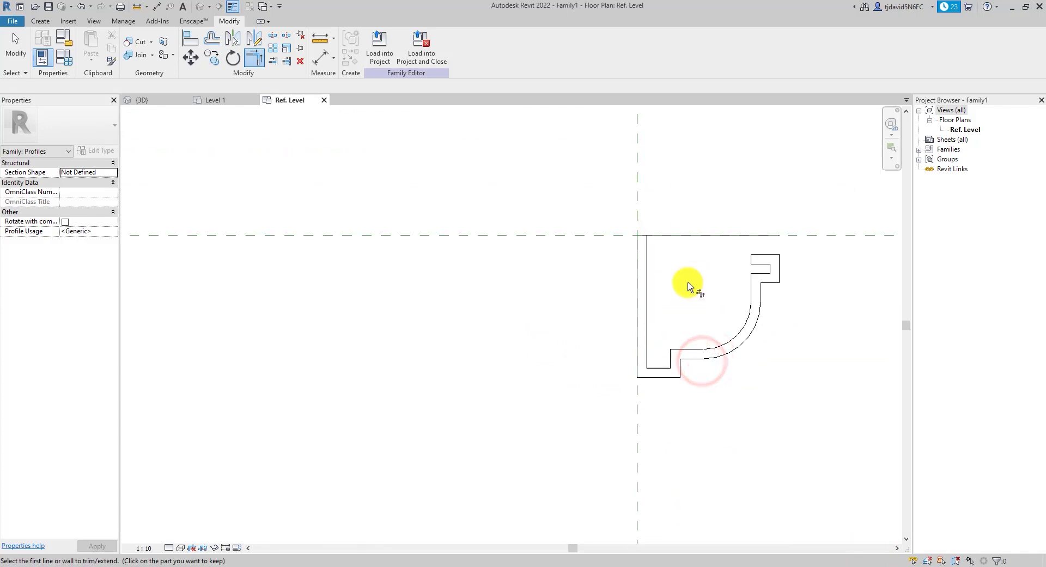
scroll(635, 222, up, 6)
scroll(646, 240, down, 5)
right_click(708, 200)
Step: End trimming and change the family's Profile Usage from Generic to Gutter in Properties
click(732, 208)
scroll(667, 255, down, 2)
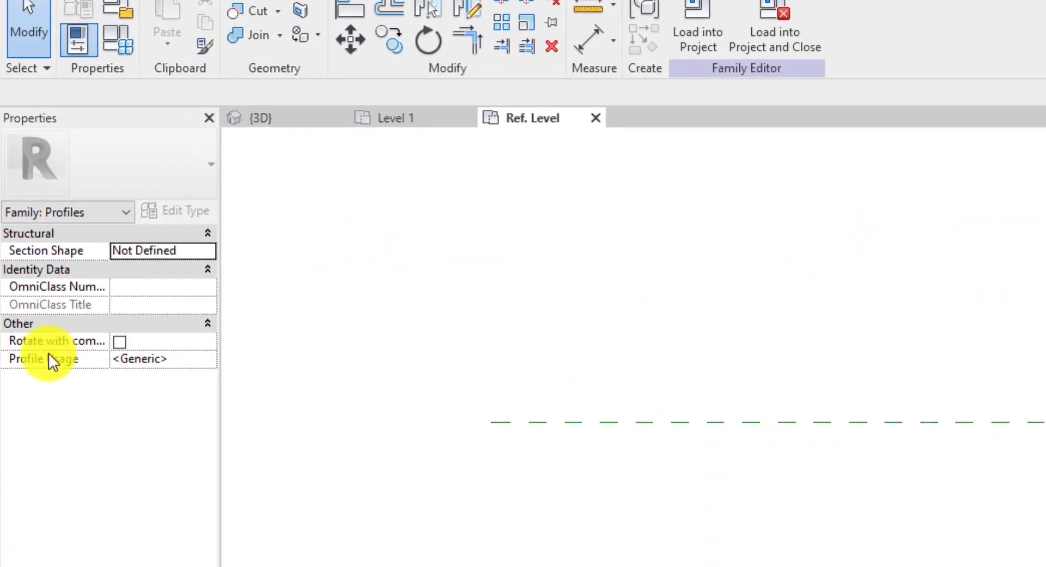
click(205, 359)
scroll(162, 412, down, 3)
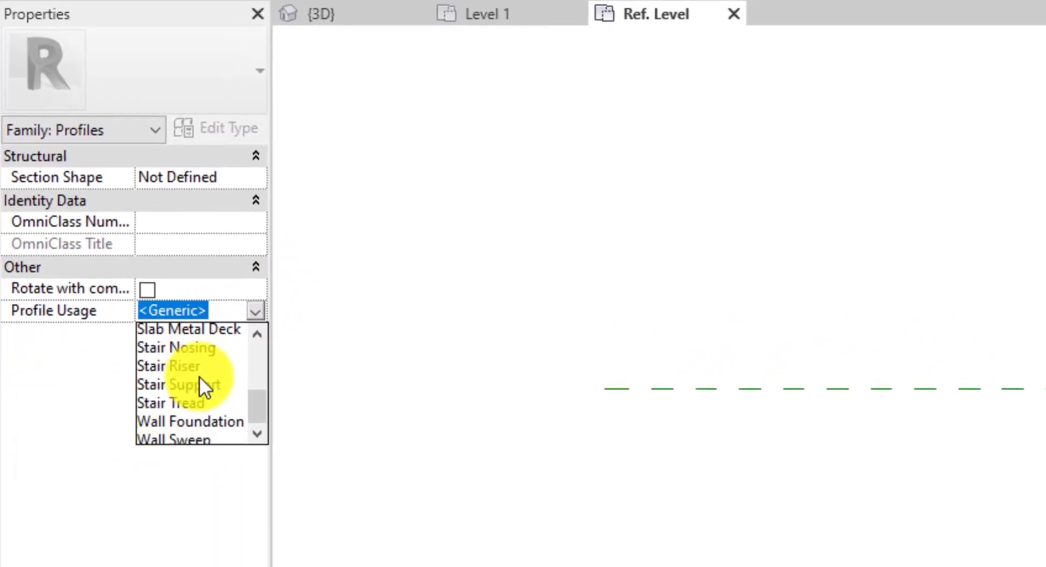
scroll(198, 386, up, 3)
click(142, 371)
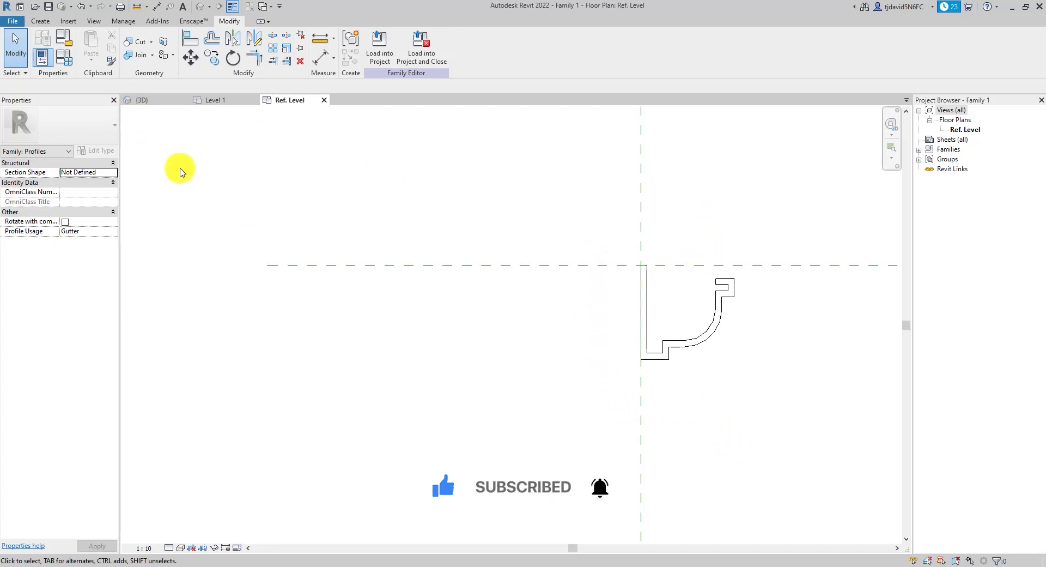
Step: Save the family as 'Profiles_new gutter' and load it into the roof project
click(21, 23)
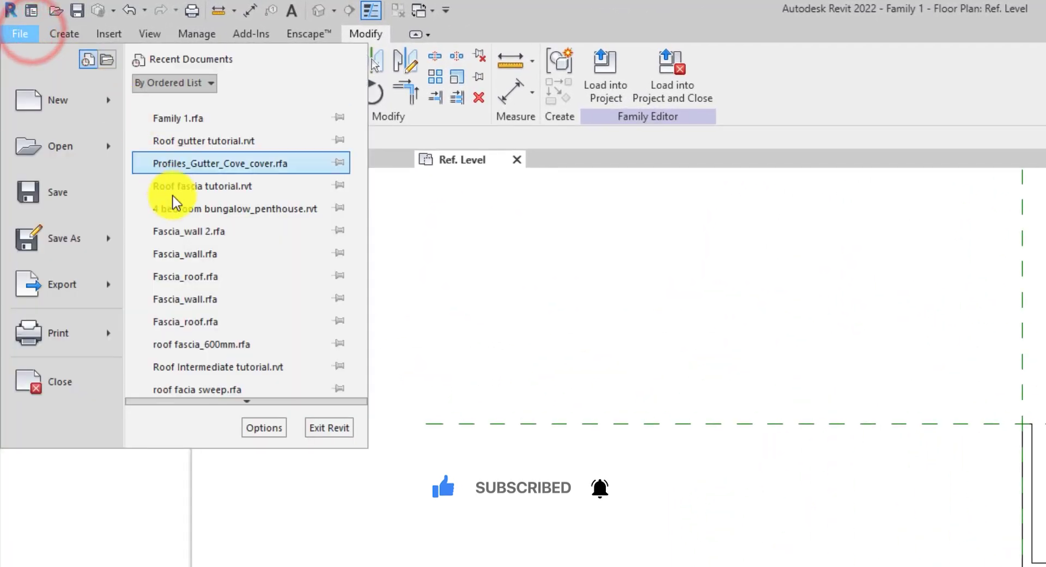
click(97, 239)
click(199, 229)
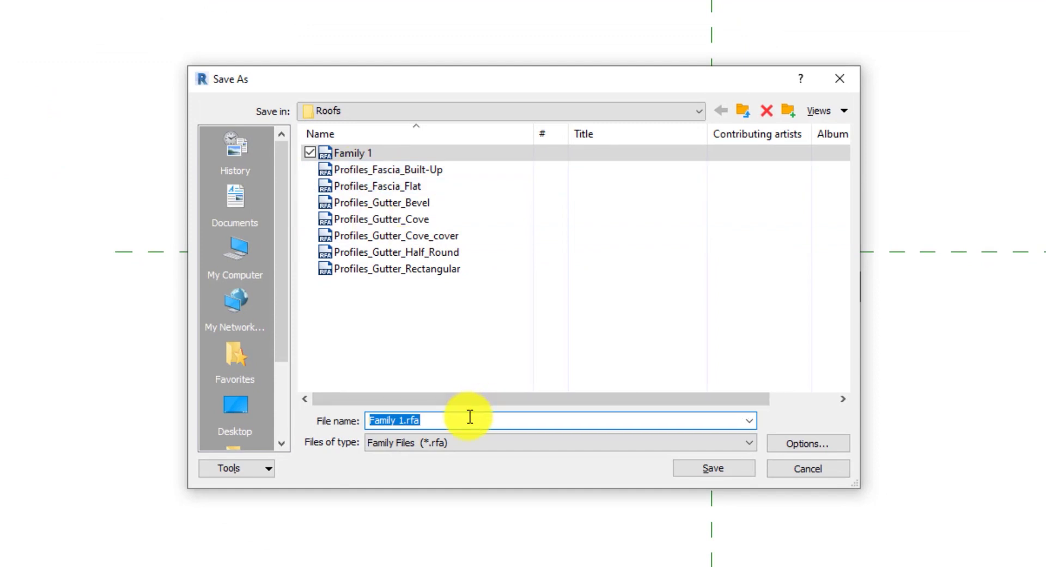
text(Profiles)
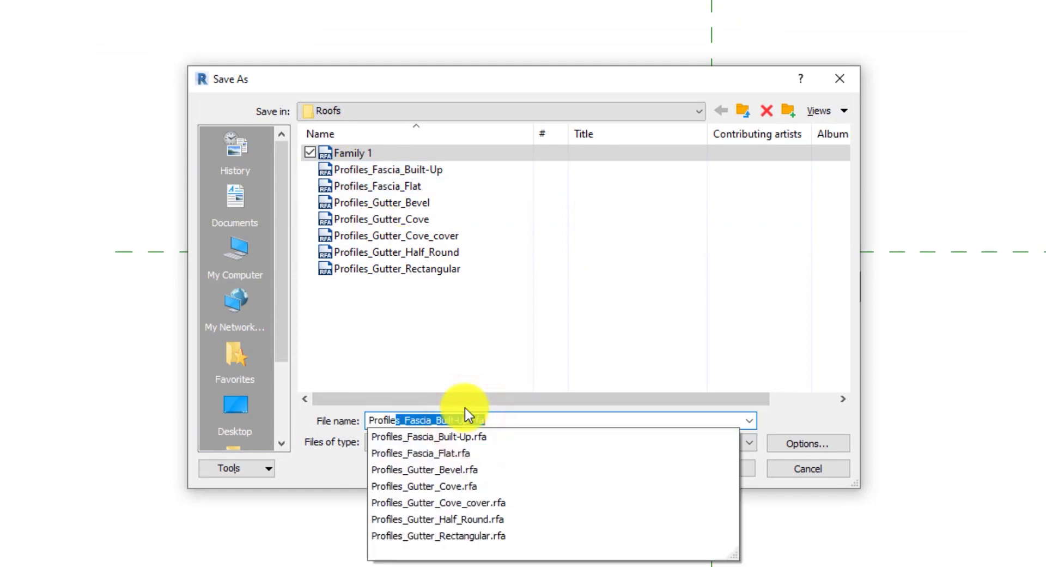
text(_new gutter)
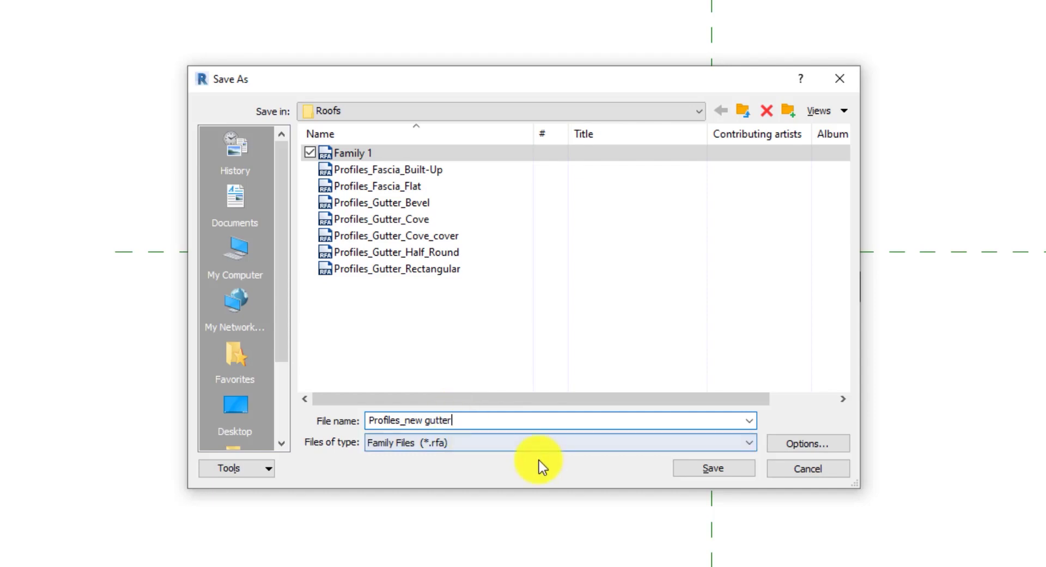
click(724, 472)
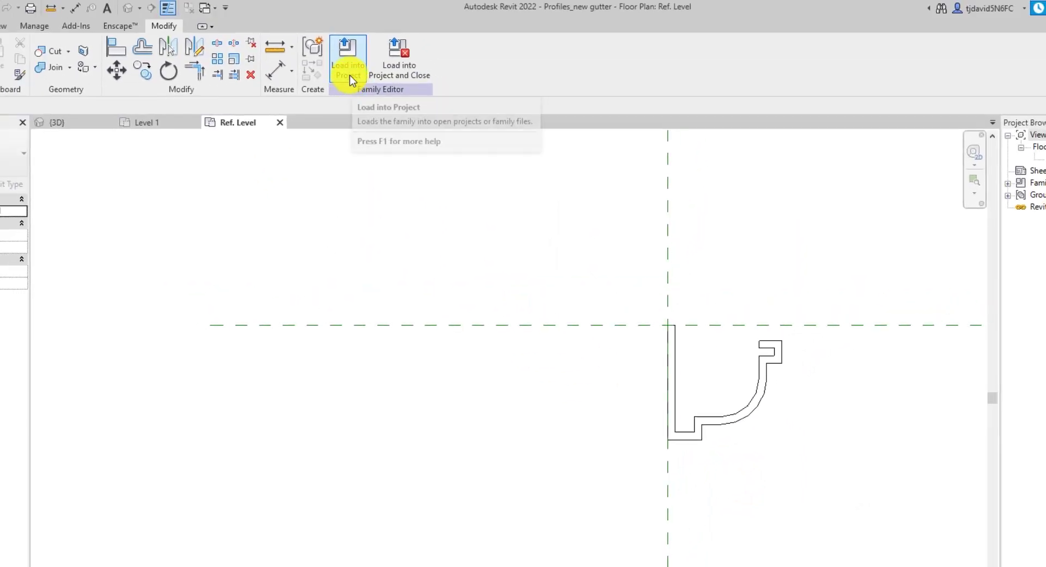
click(349, 74)
Step: Duplicate the roof gutter's type as Gutter_New and assign it the Profiles_new gutter profile
click(502, 453)
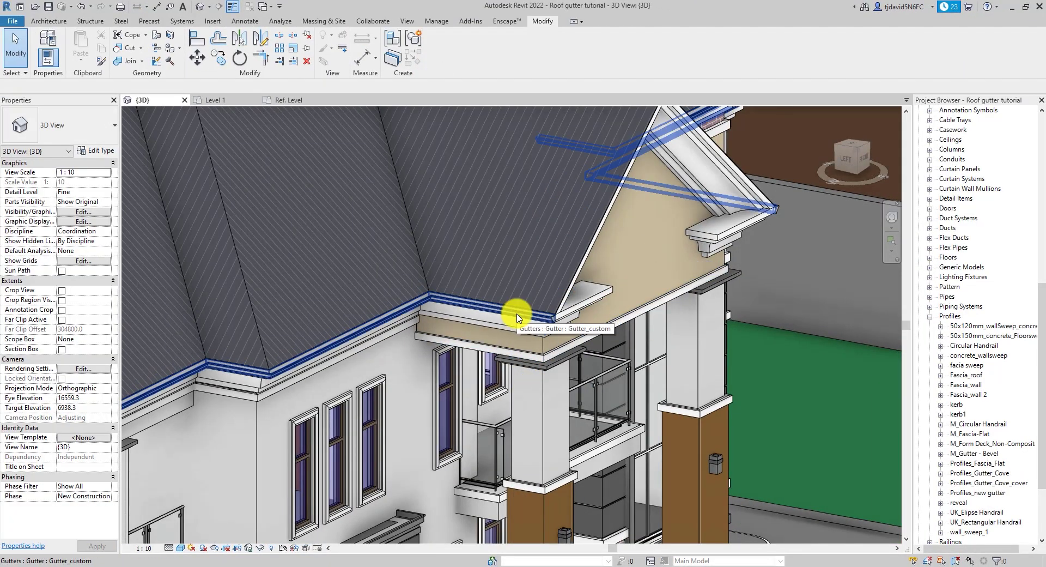
click(518, 317)
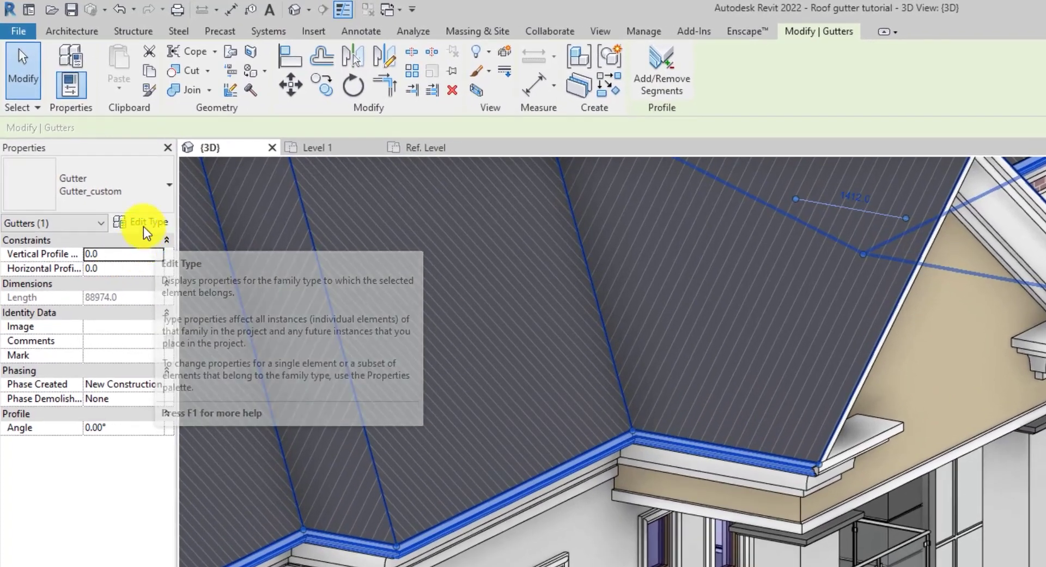
click(143, 223)
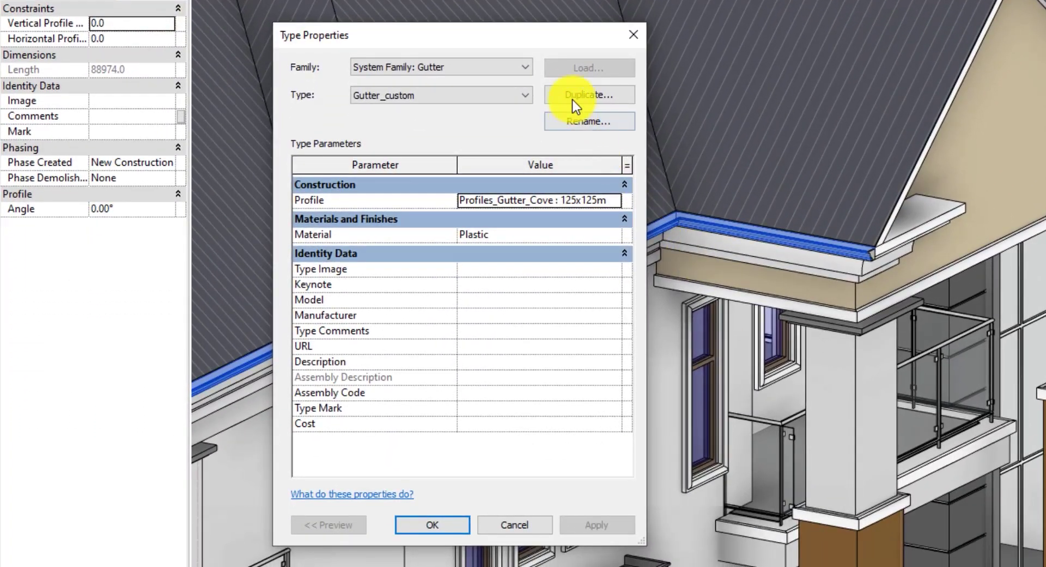
click(573, 99)
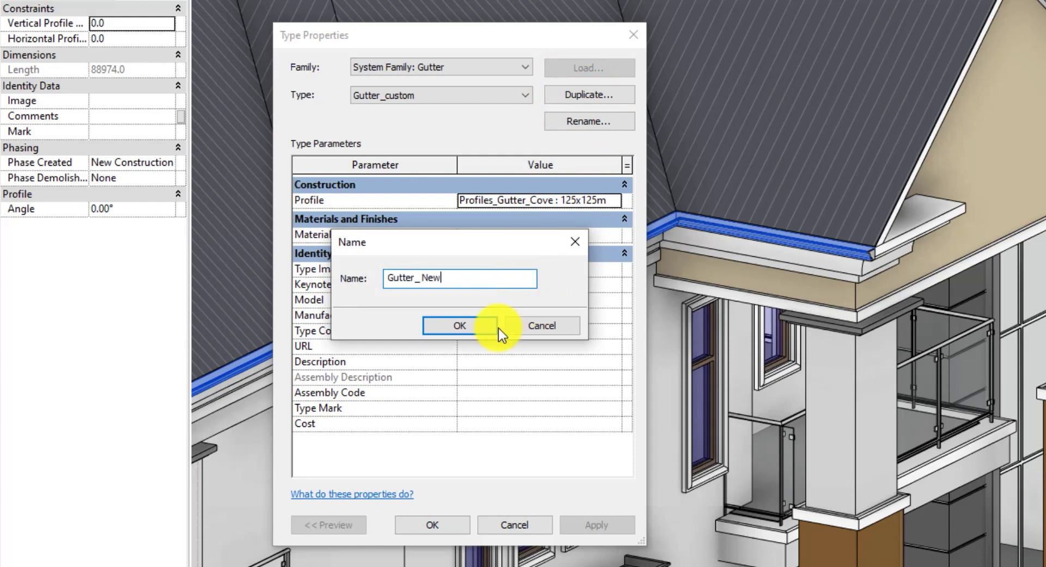
click(460, 325)
click(615, 200)
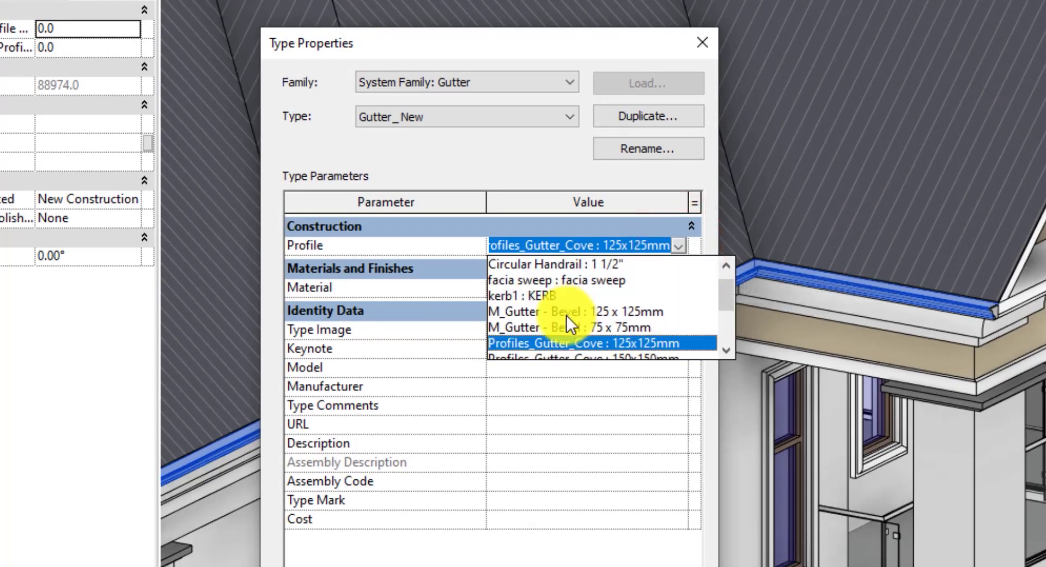
scroll(567, 315, down, 1)
scroll(558, 318, down, 1)
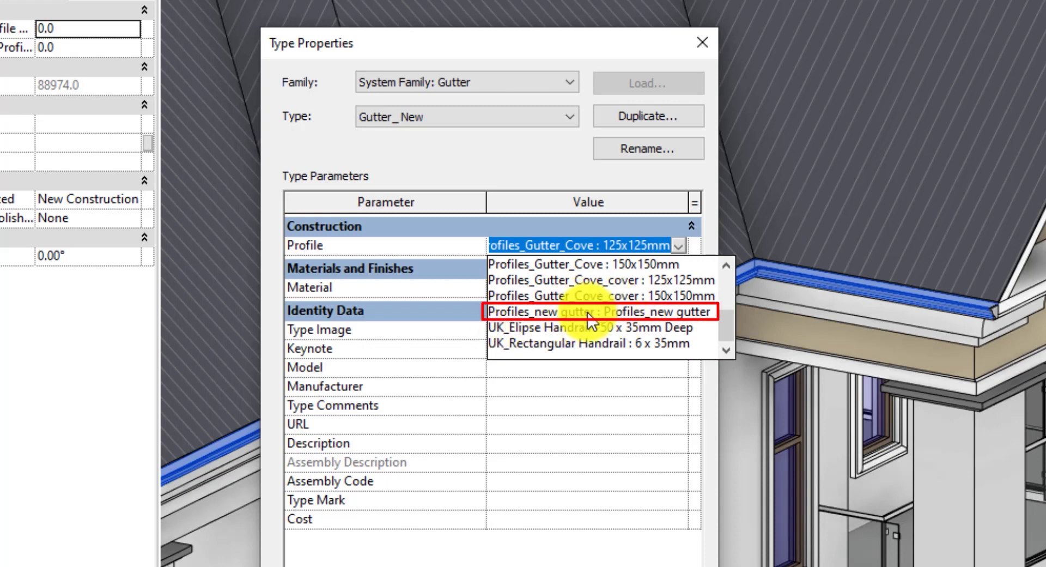
click(583, 312)
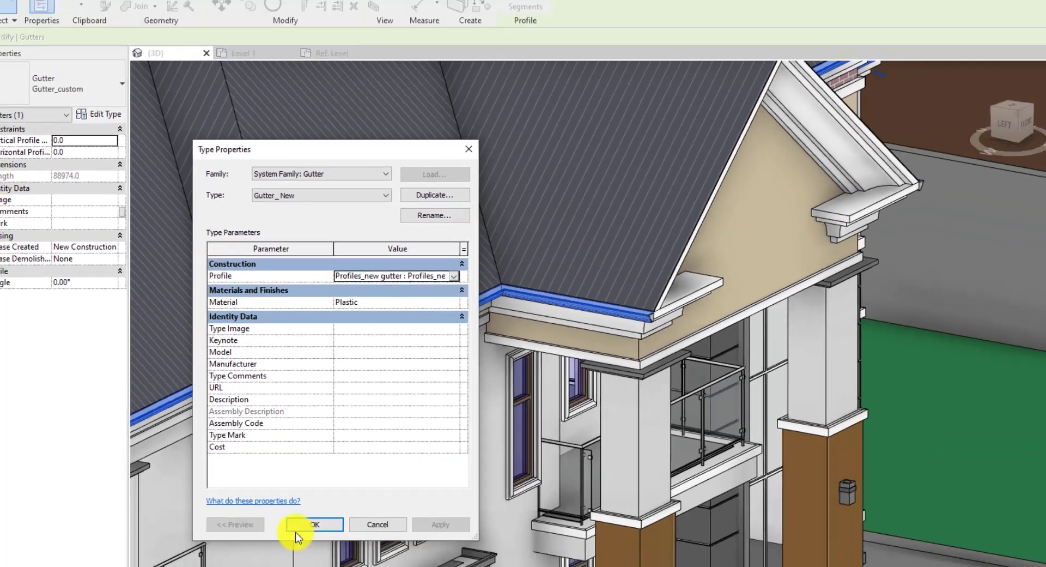
click(259, 492)
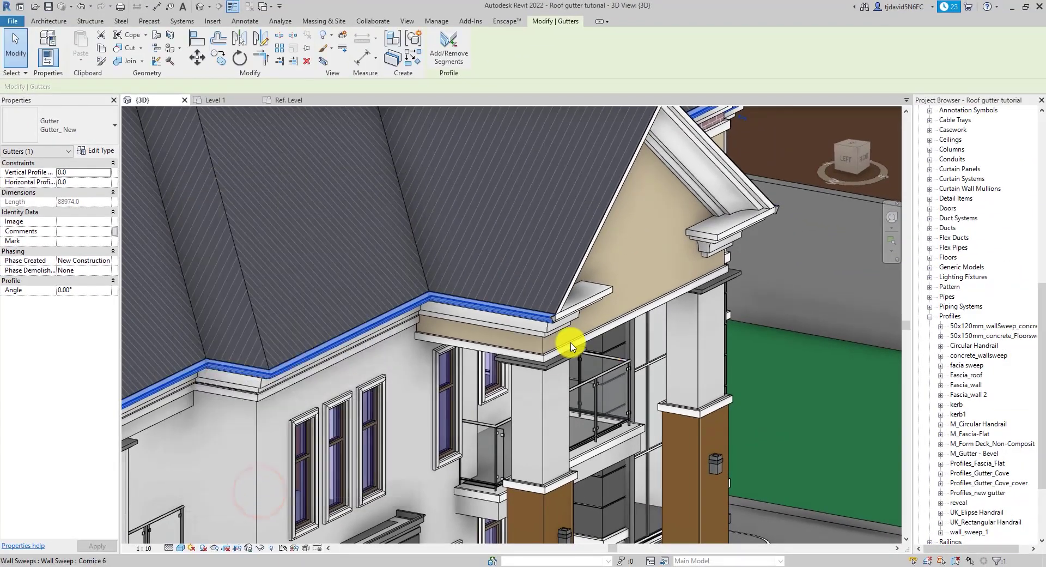
Step: Collapse Families in the Project Browser and open the South building elevation
scroll(553, 322, up, 5)
scroll(471, 299, down, 2)
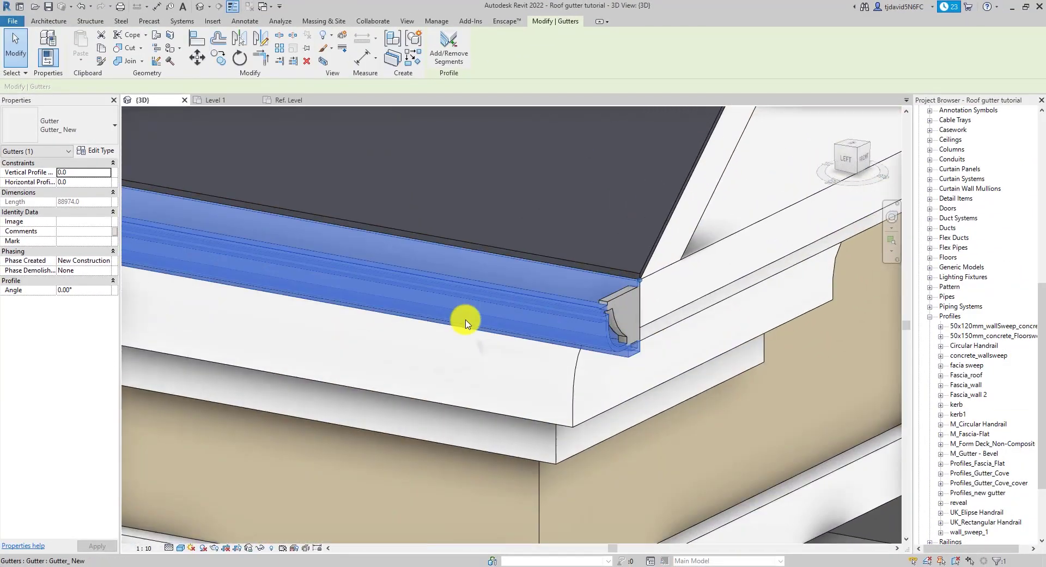
shift+middle_drag(474, 325, 435, 390)
click(431, 401)
shift+middle_drag(362, 397, 334, 257)
scroll(479, 229, down, 3)
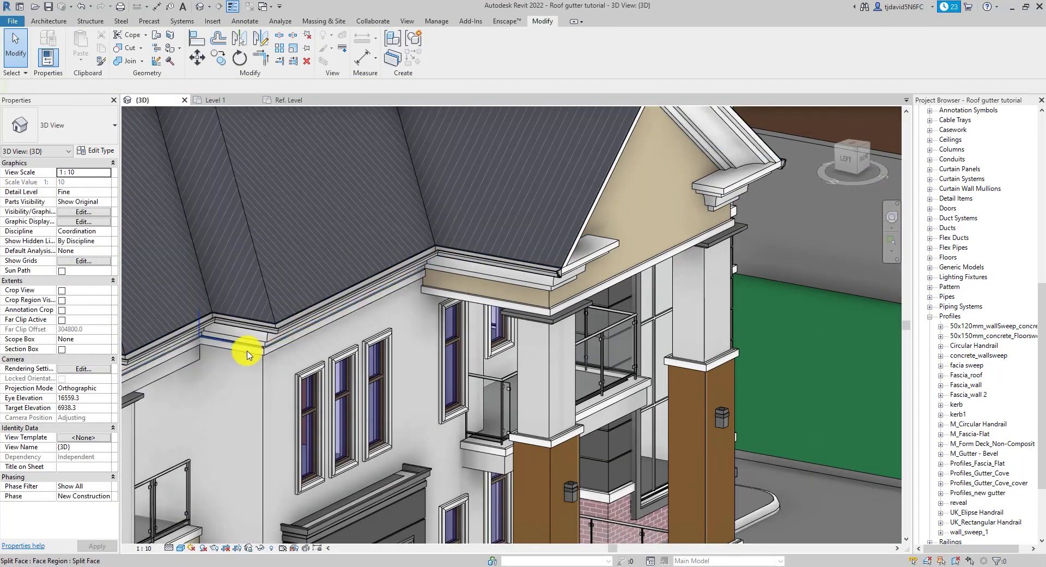
scroll(246, 319, up, 4)
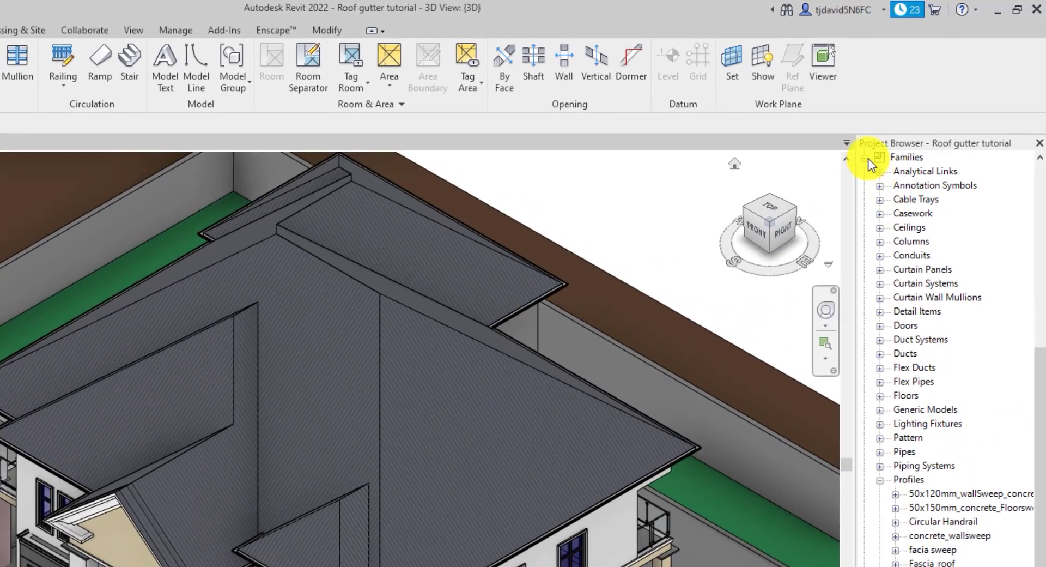
click(865, 158)
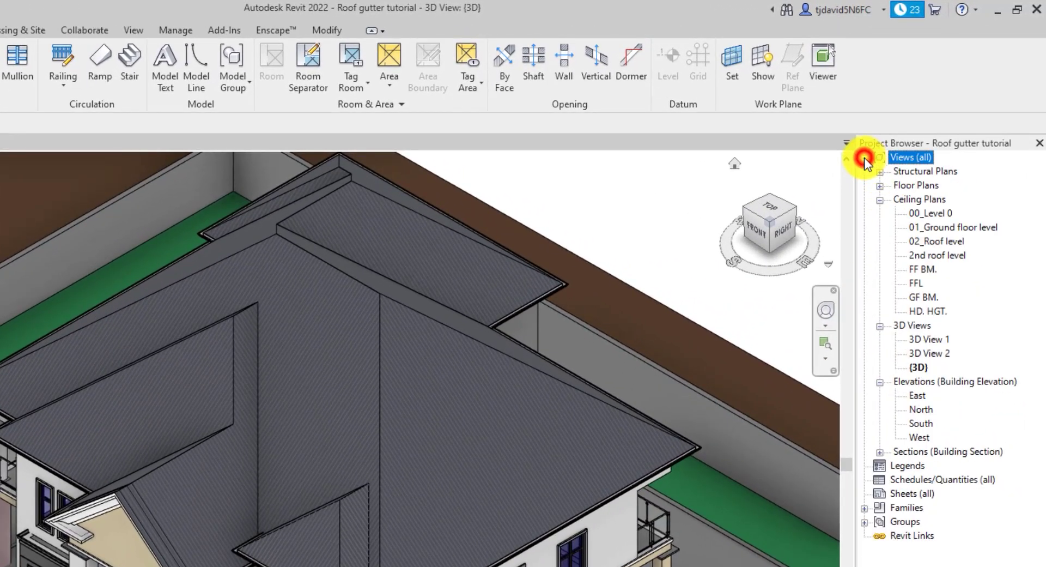
click(771, 232)
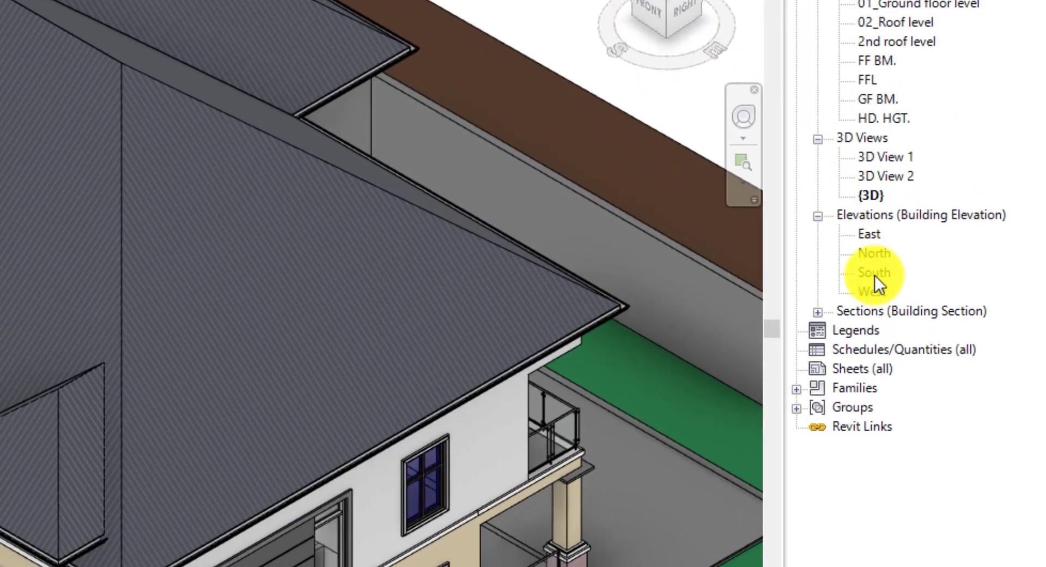
double_click(875, 274)
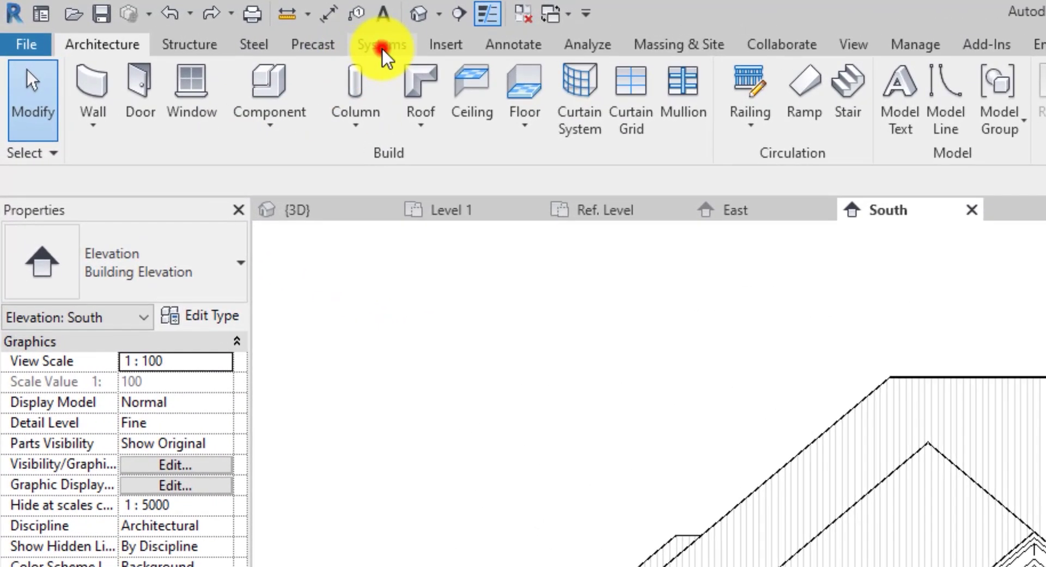
Step: Start the Pipe tool with its diameter set to 80.0 mm
click(182, 20)
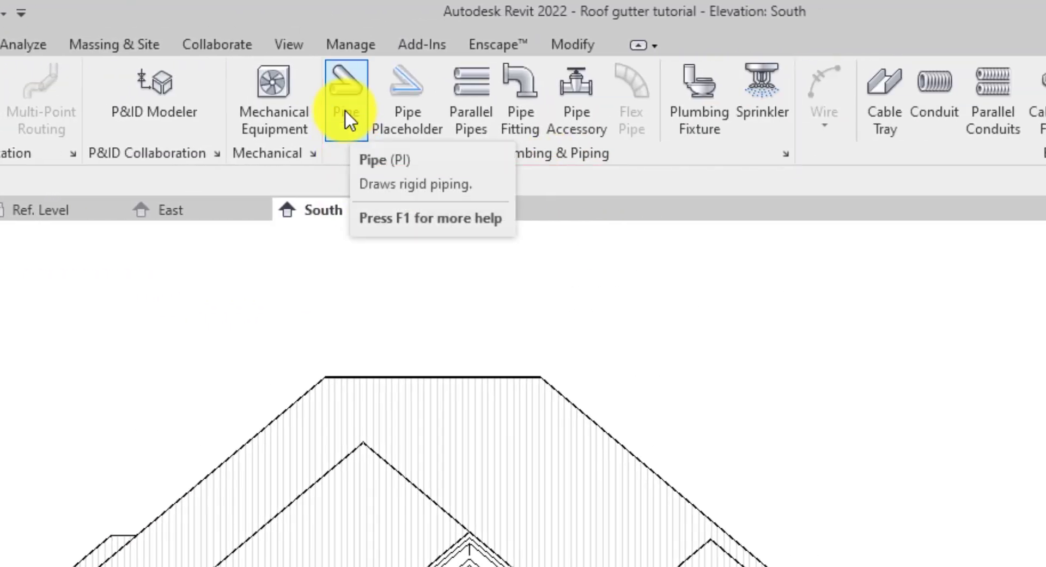
click(345, 110)
scroll(712, 327, up, 8)
scroll(651, 312, up, 1)
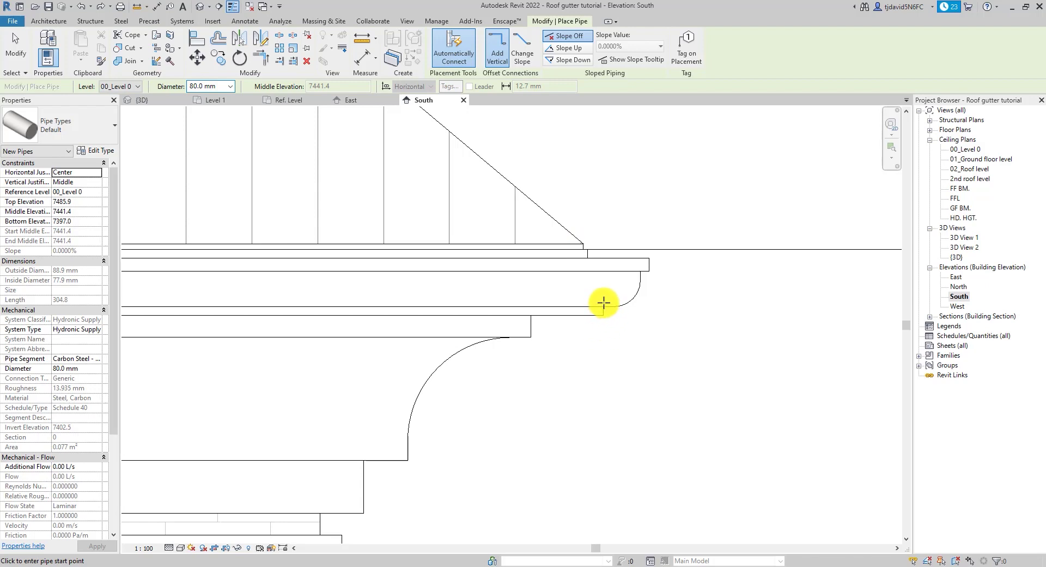
click(604, 303)
click(604, 314)
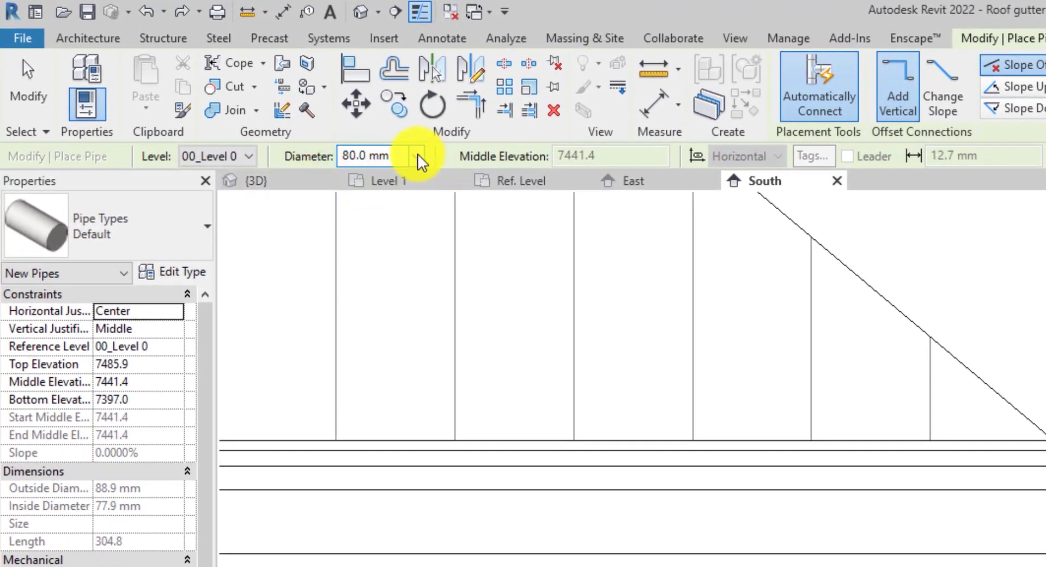
click(336, 126)
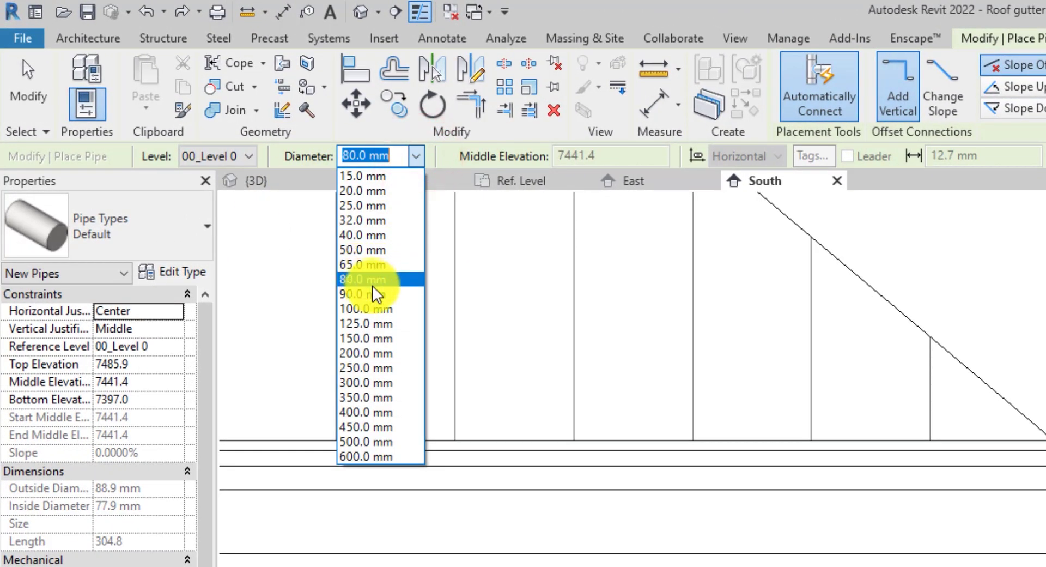
click(359, 278)
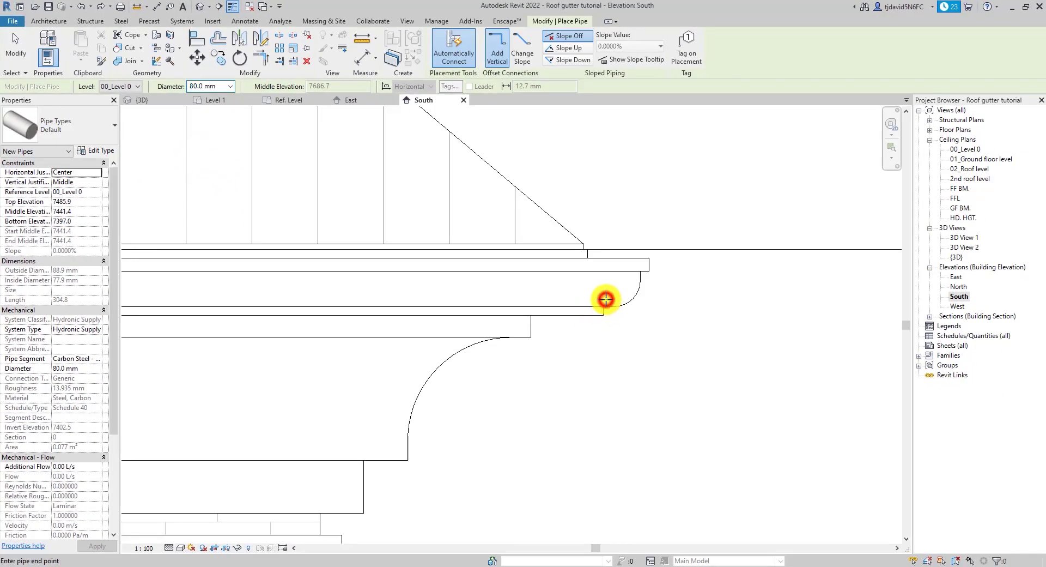
Step: Draw the downpipe straight down from the gutter outlet, then at 45° below the cornice
click(605, 298)
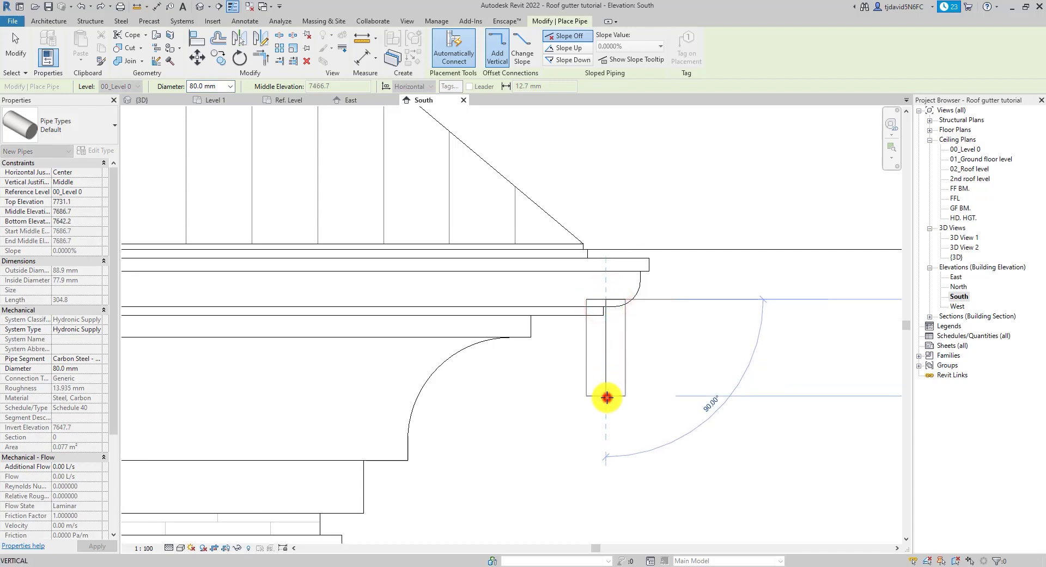
scroll(606, 397, down, 3)
click(605, 394)
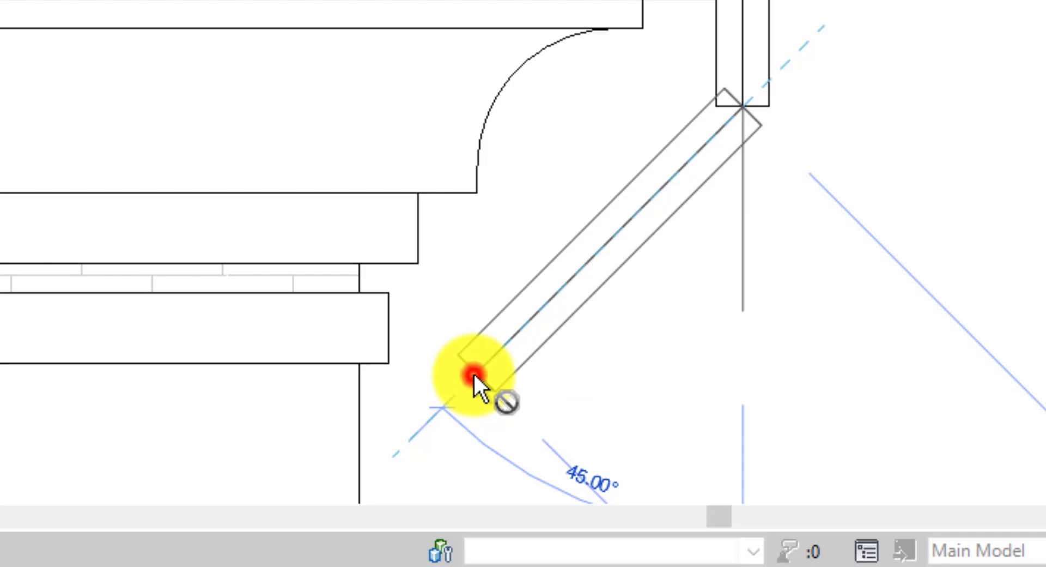
click(473, 372)
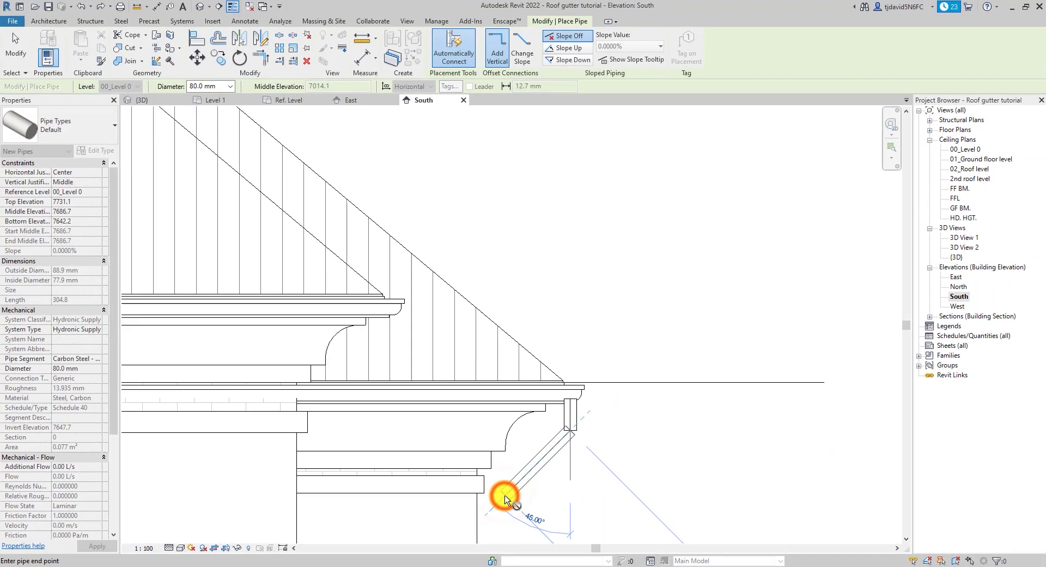
scroll(505, 498, up, 3)
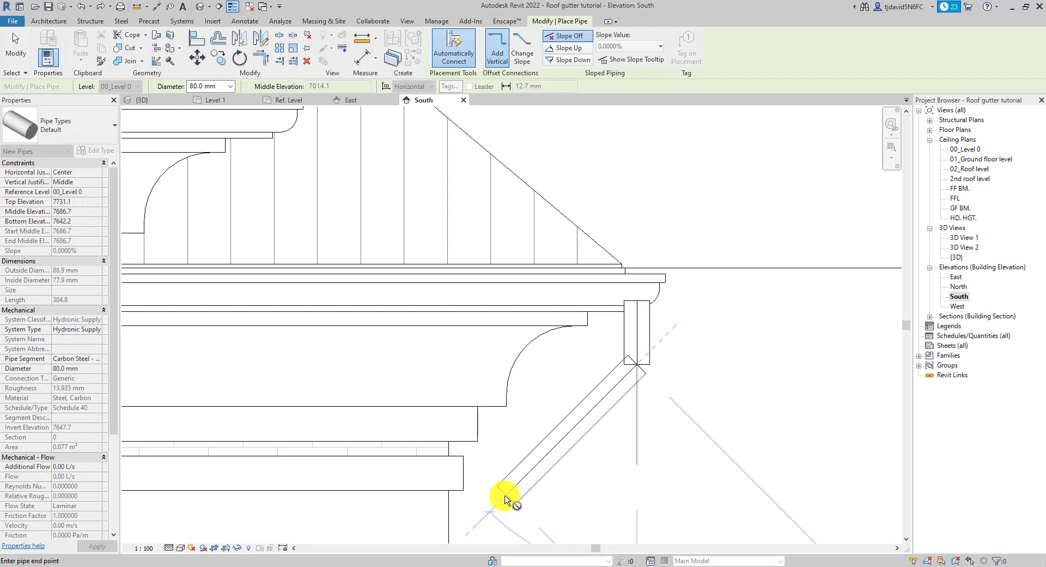
Step: Open Routing Preferences for the vertical downpipe's Default type, where no elbow is available
key(Escape)
key(Escape)
scroll(502, 426, up, 2)
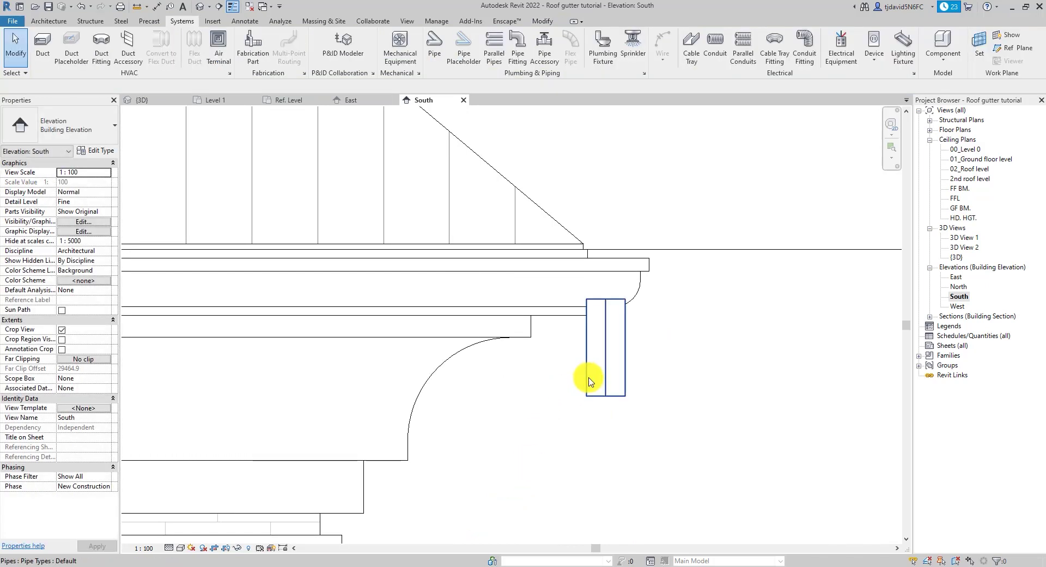
click(591, 380)
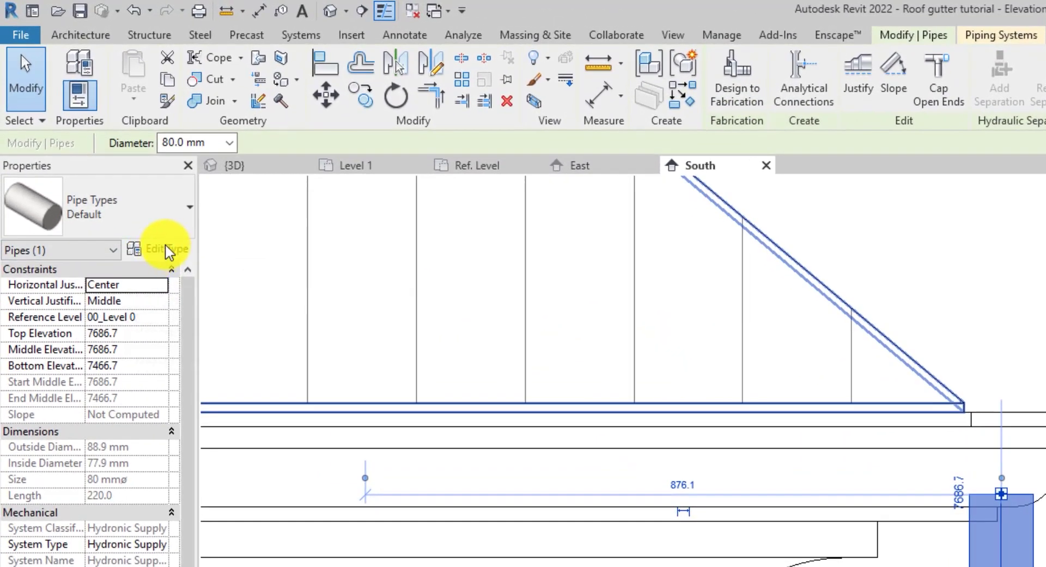
click(166, 249)
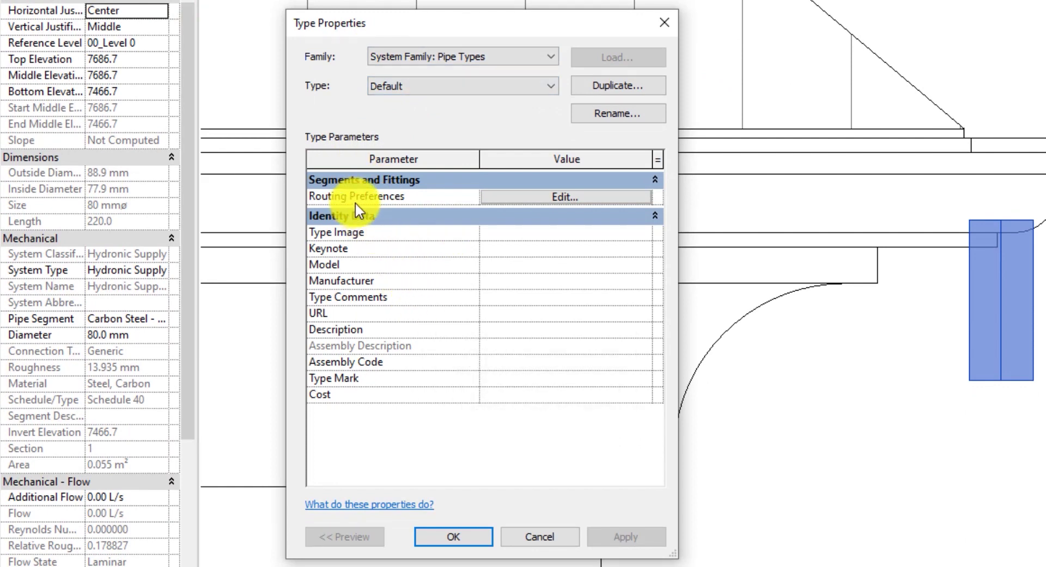
click(547, 196)
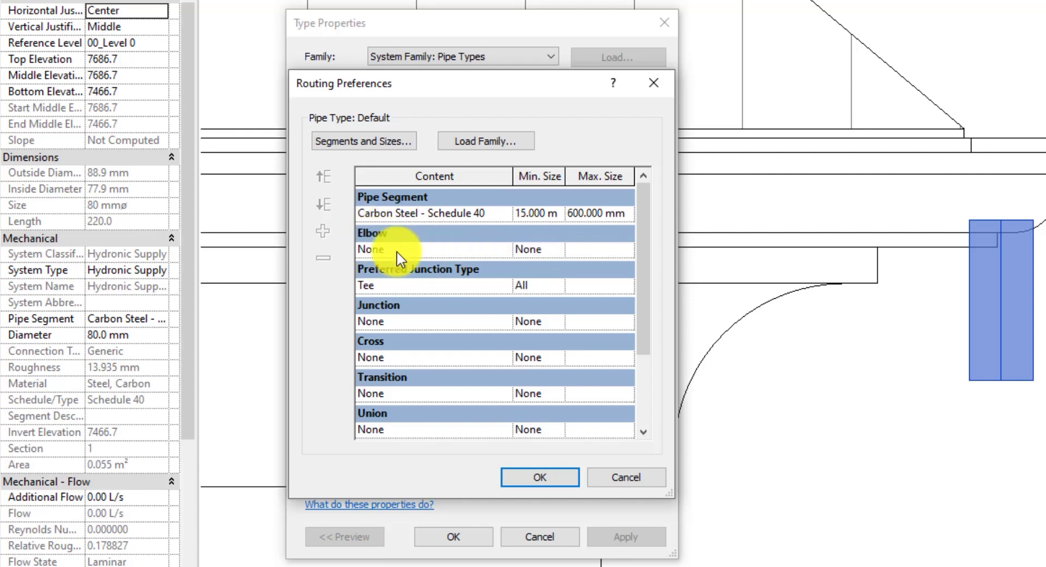
click(505, 249)
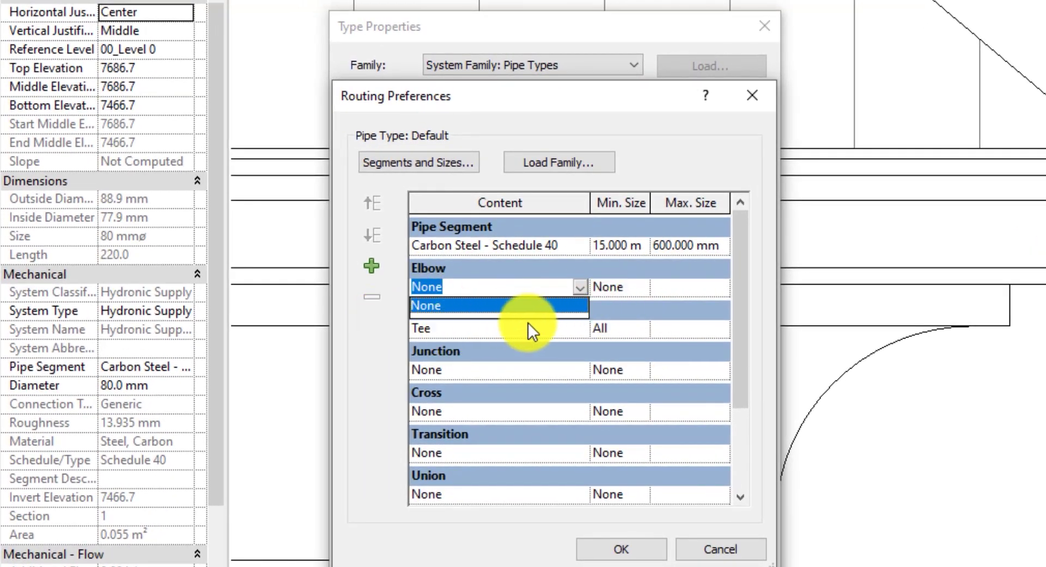
click(584, 287)
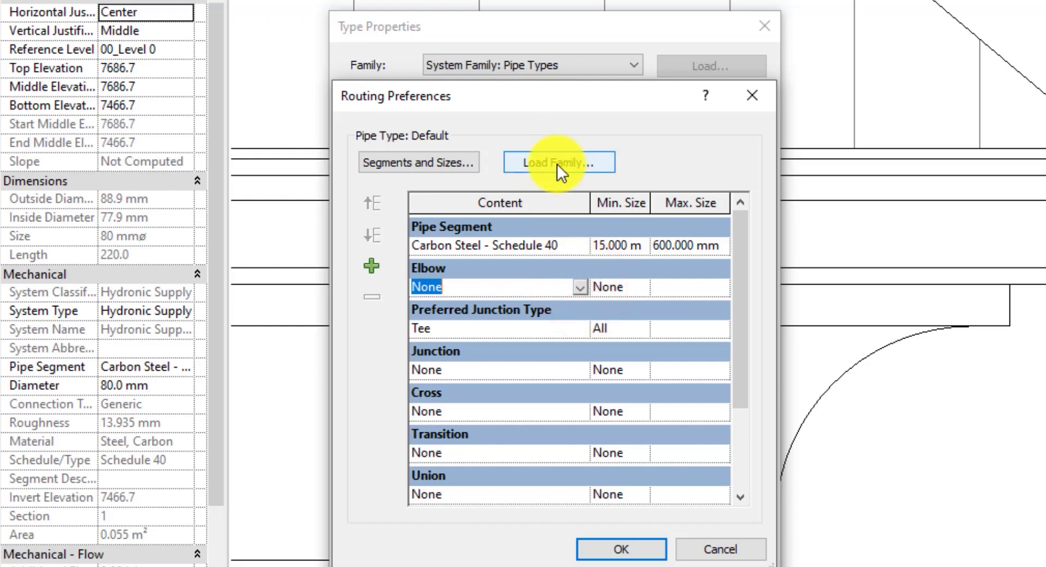
Step: Load Elbow - Generic.rfa from the UK library's Pipe > Fittings > Generic folder
click(557, 164)
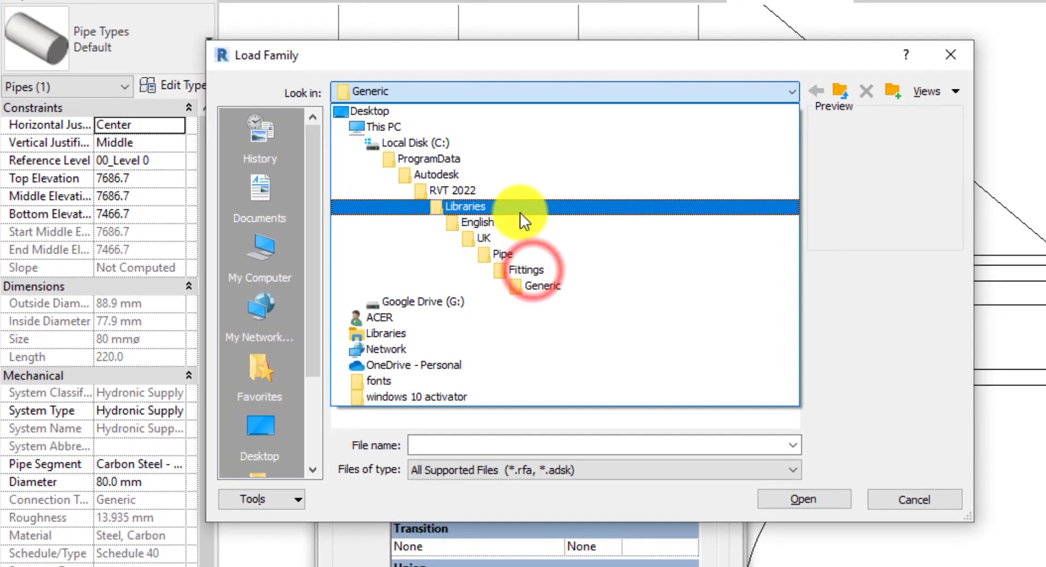
click(522, 214)
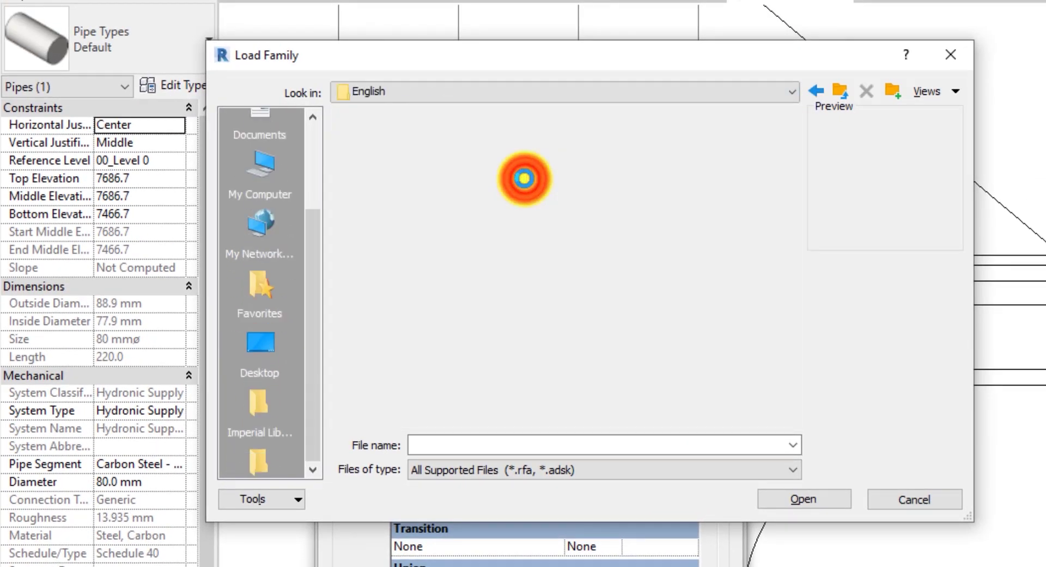
click(527, 182)
double_click(528, 182)
scroll(562, 264, down, 3)
scroll(555, 271, up, 2)
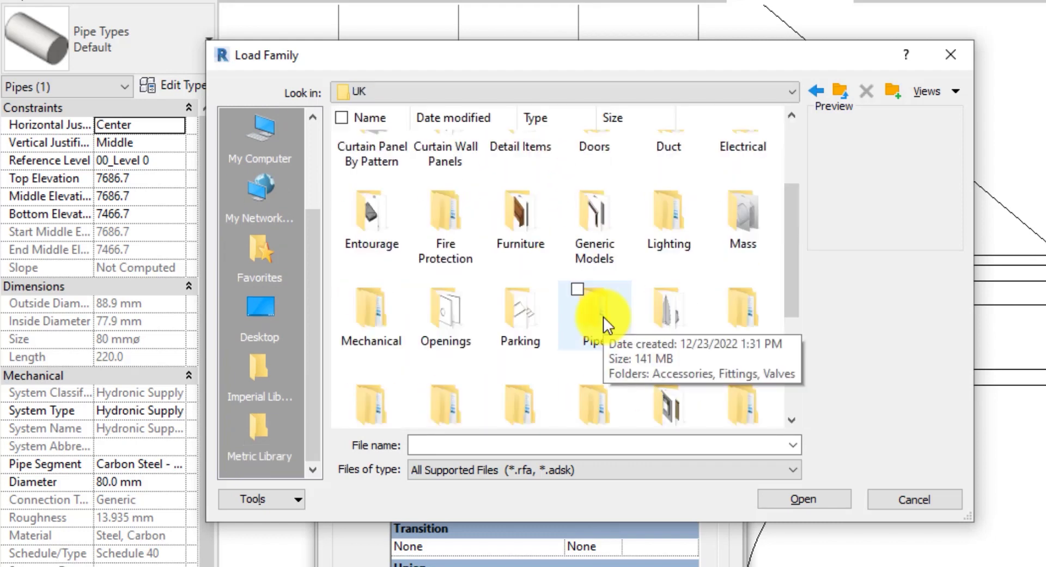
double_click(603, 316)
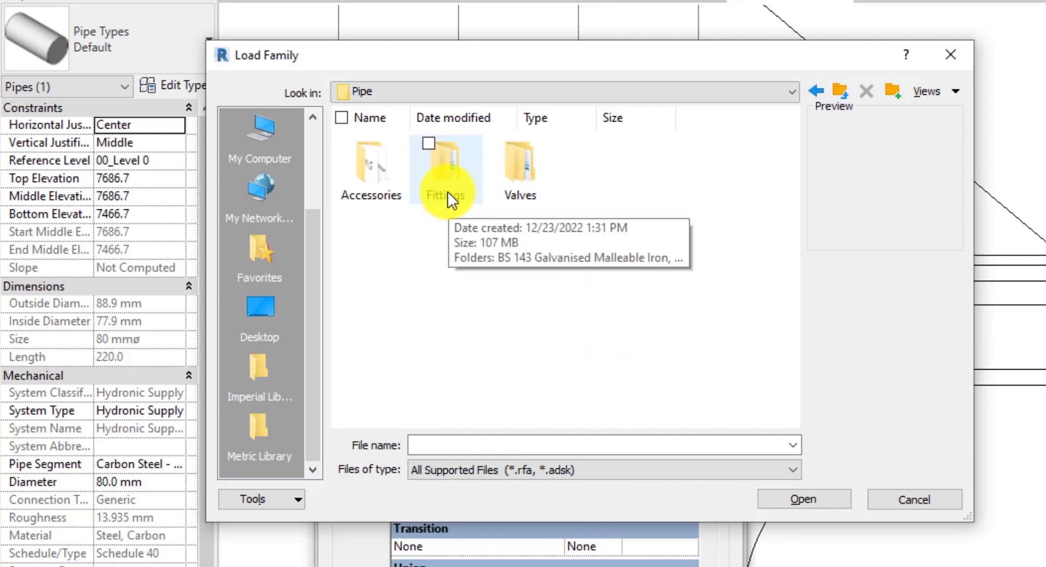
double_click(448, 185)
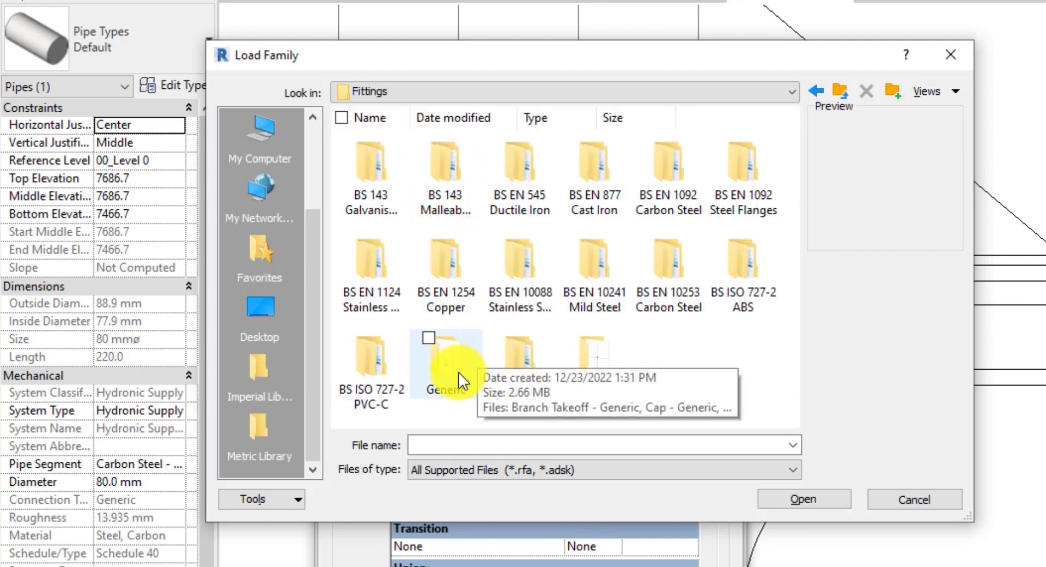
double_click(457, 365)
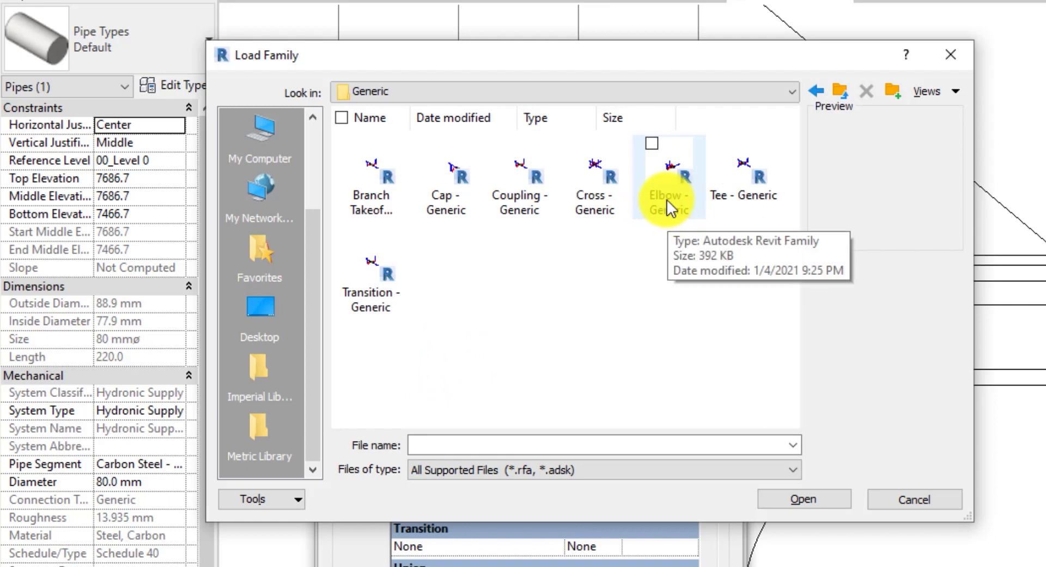
click(666, 199)
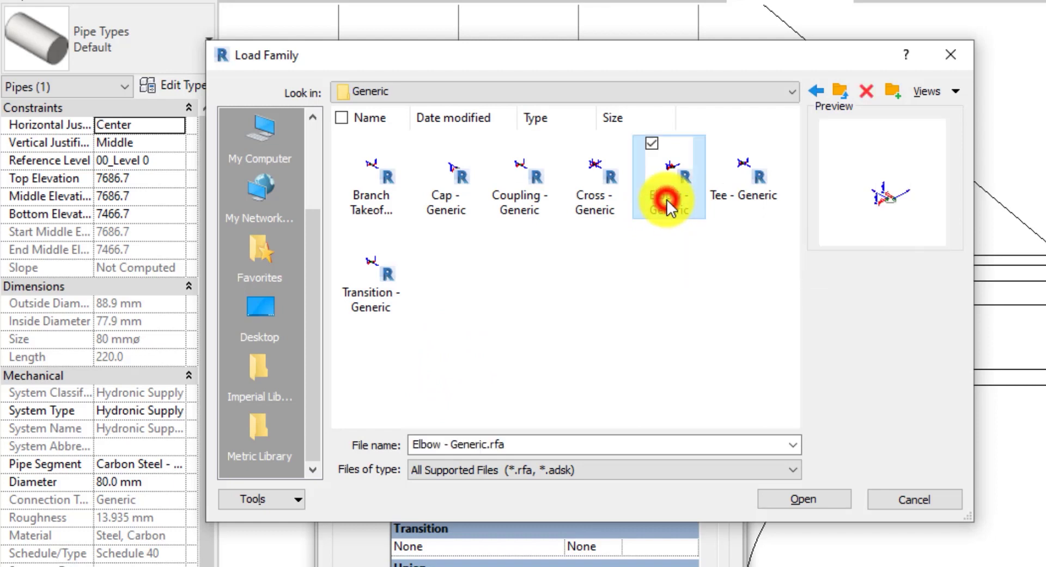
click(819, 497)
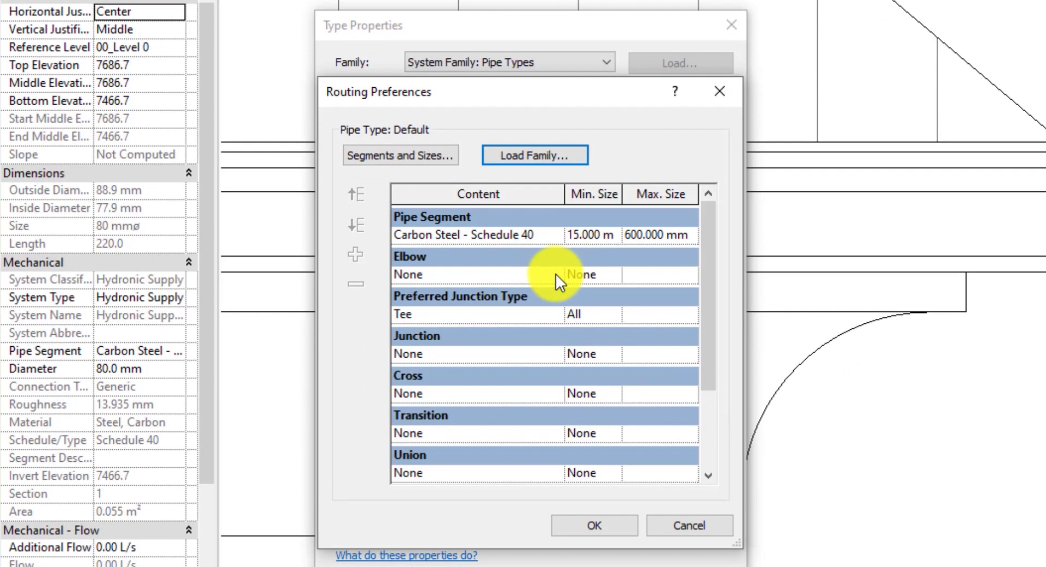
Step: Assign Elbow - Generic: Standard as the elbow, used from 15.000 mm upward
click(556, 274)
click(554, 274)
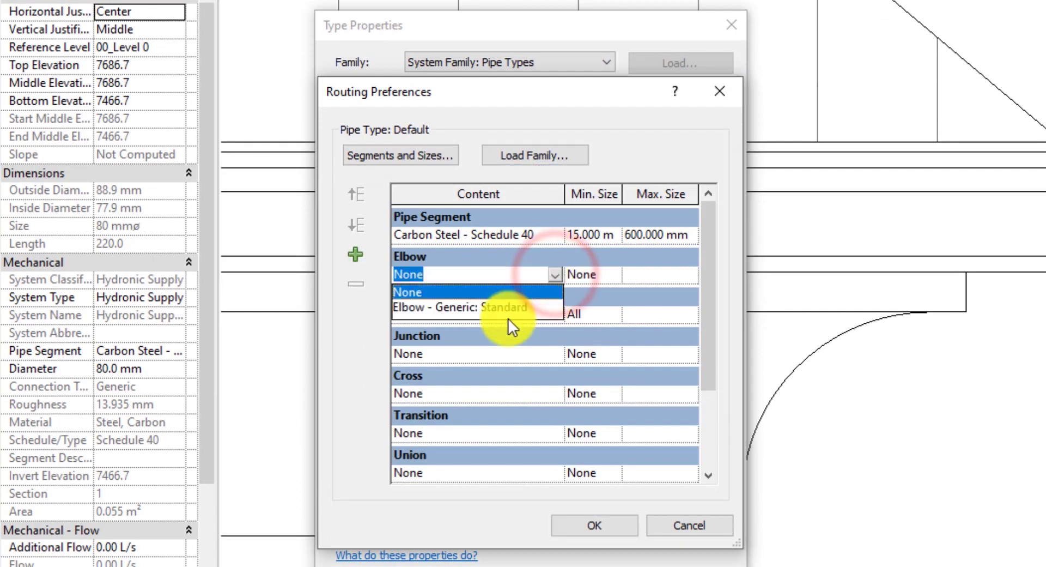
click(497, 304)
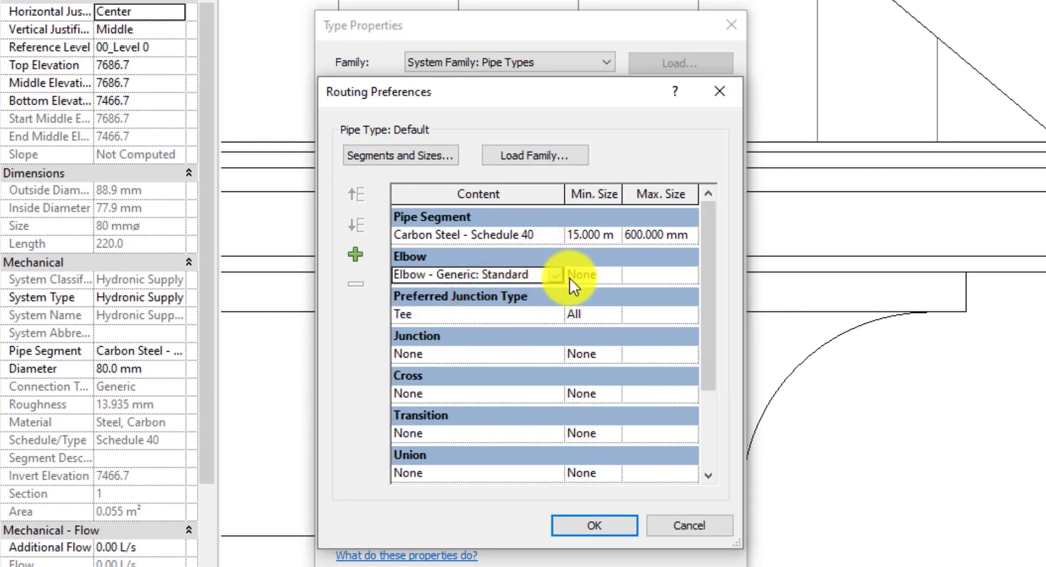
click(613, 275)
click(614, 274)
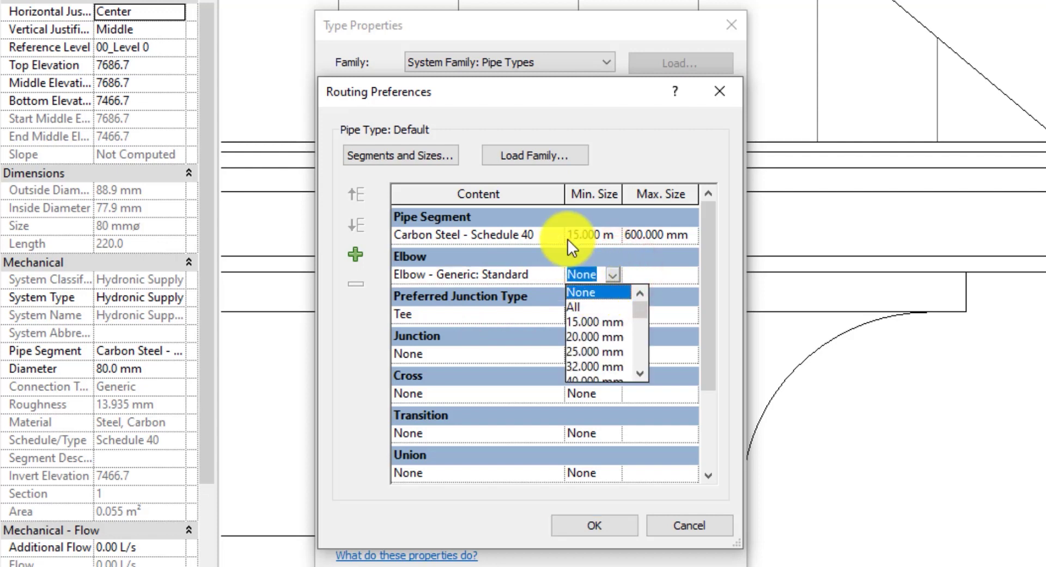
click(591, 321)
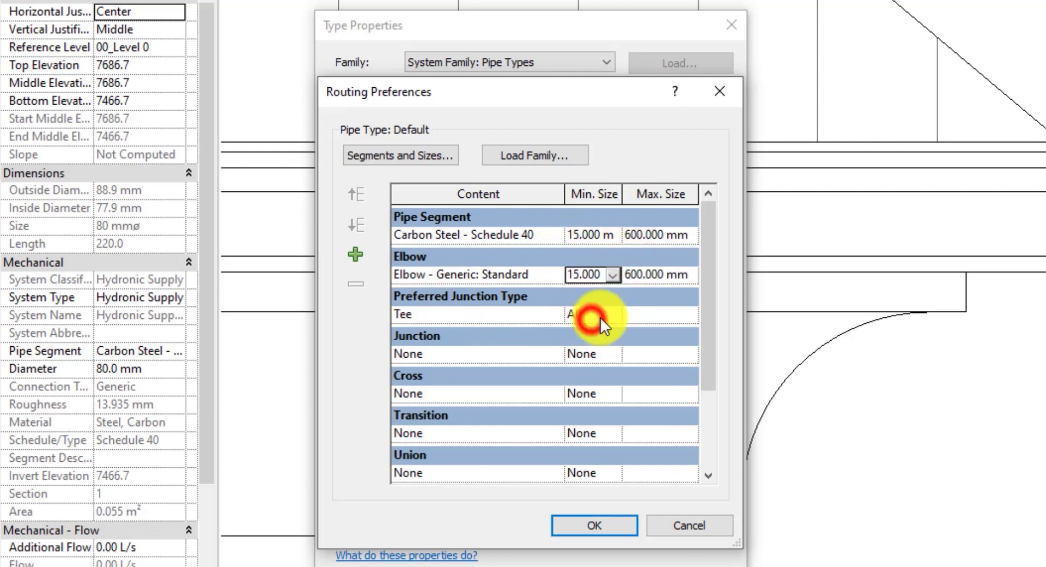
Step: Set the pipe segment to Plastic - Schedule 80 and confirm both dialogs
click(555, 233)
click(556, 233)
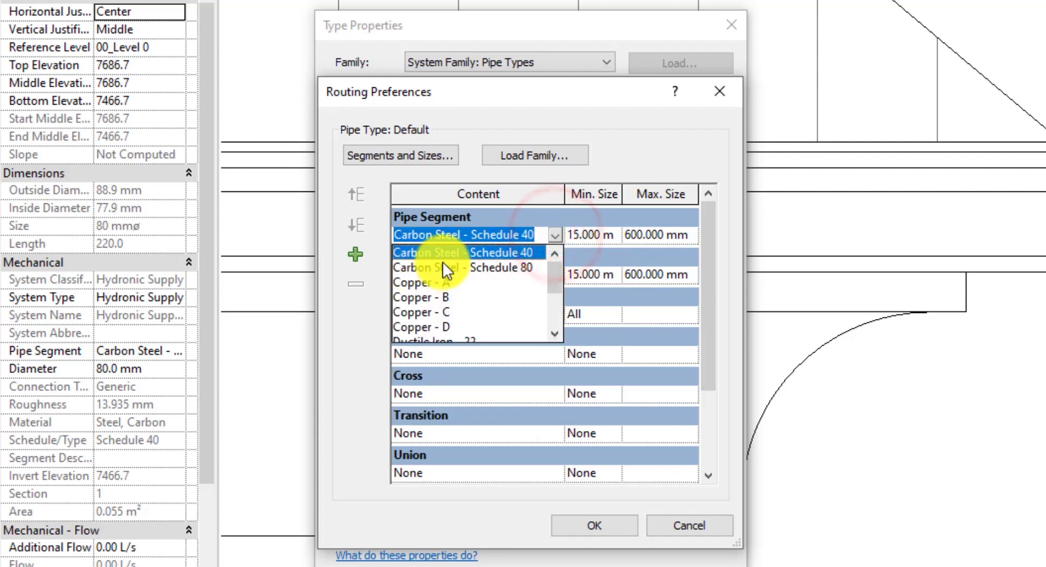
scroll(467, 262, down, 2)
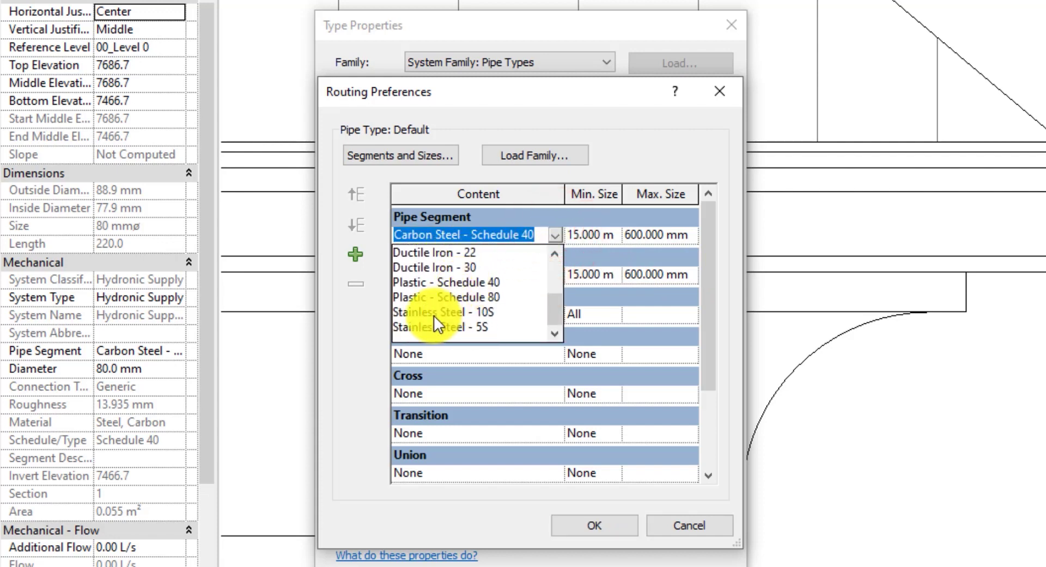
click(463, 296)
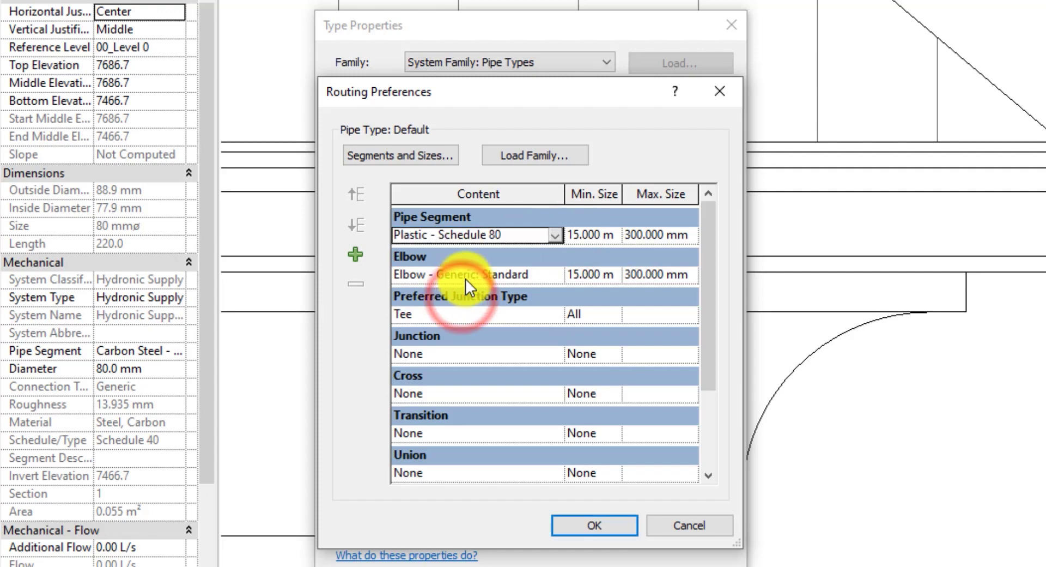
click(611, 524)
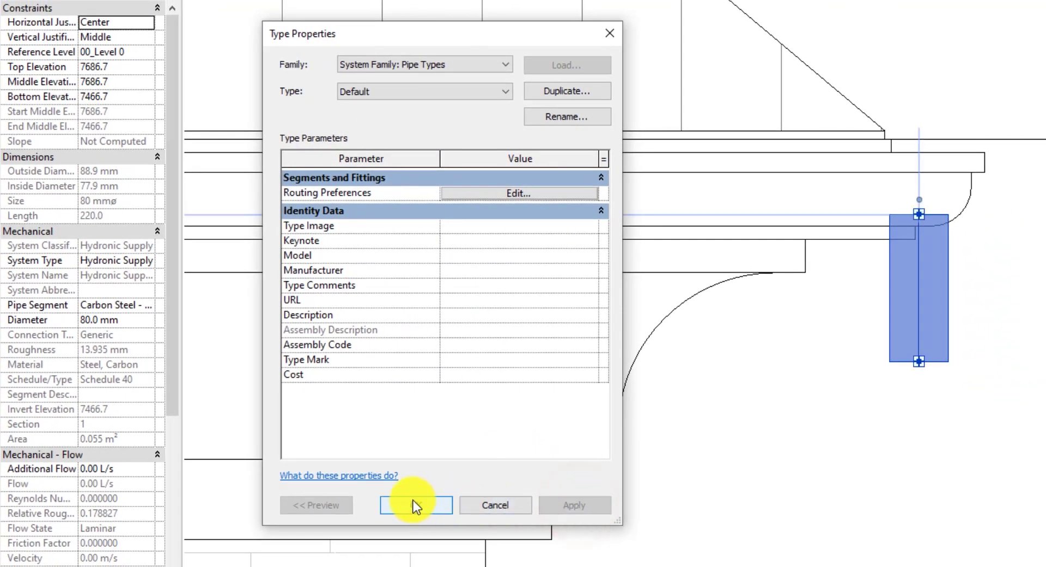
click(414, 505)
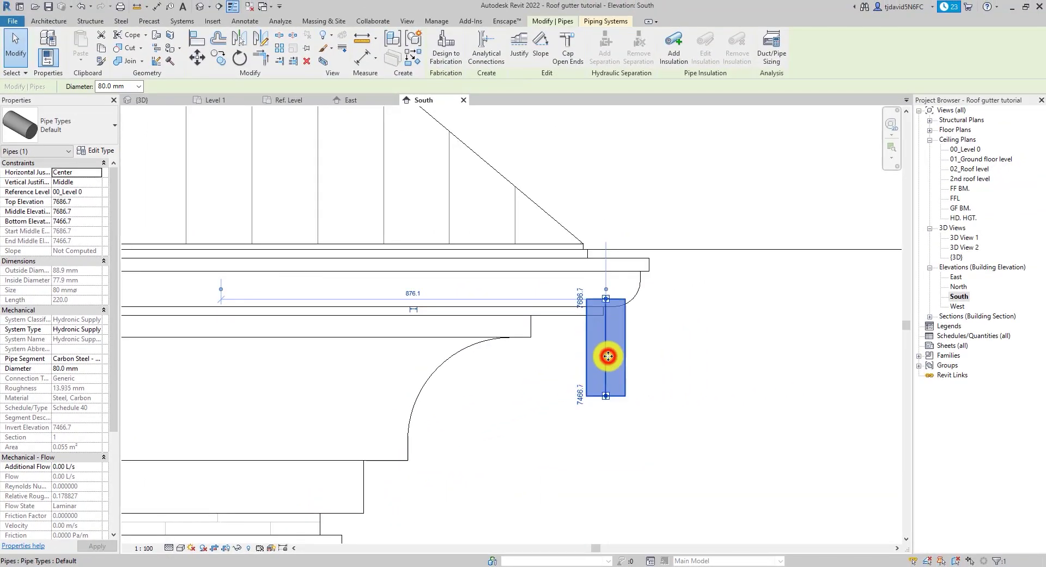
Step: Draw the downpipe: short drop below the outlet, a 45° segment, then vertical to ground
key(Escape)
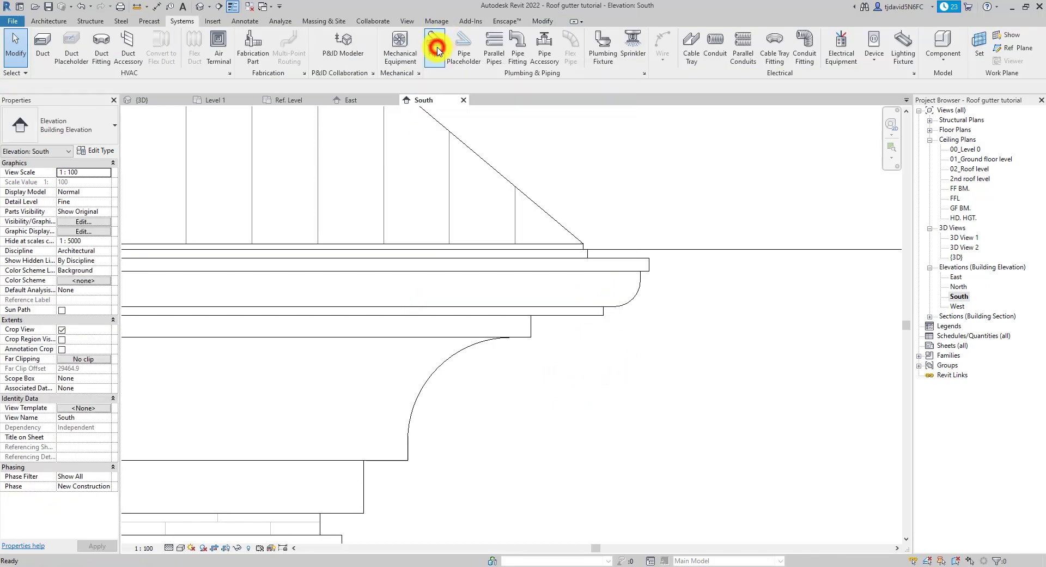
click(436, 50)
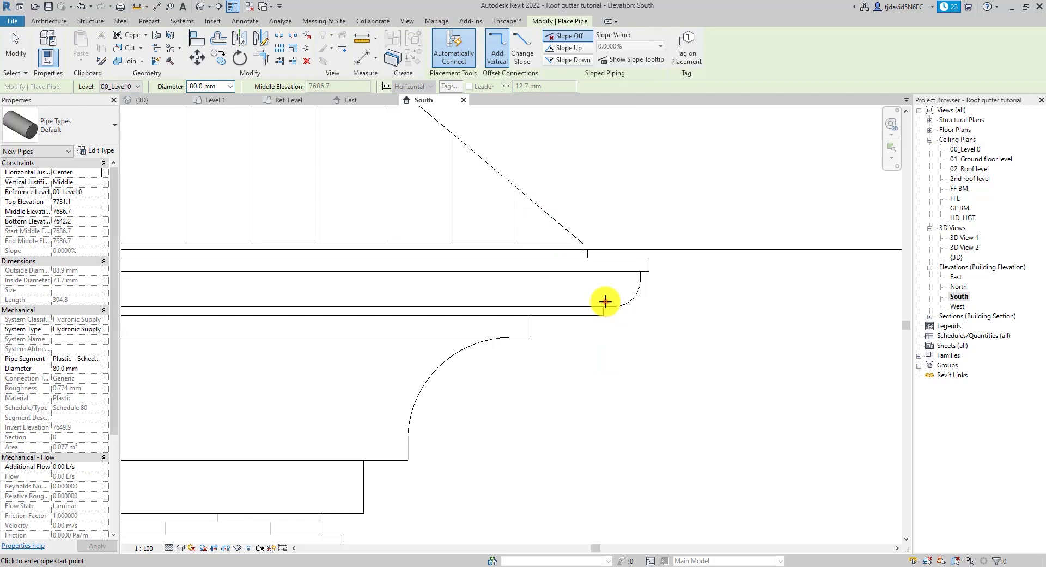
click(606, 301)
click(606, 389)
scroll(603, 337, down, 2)
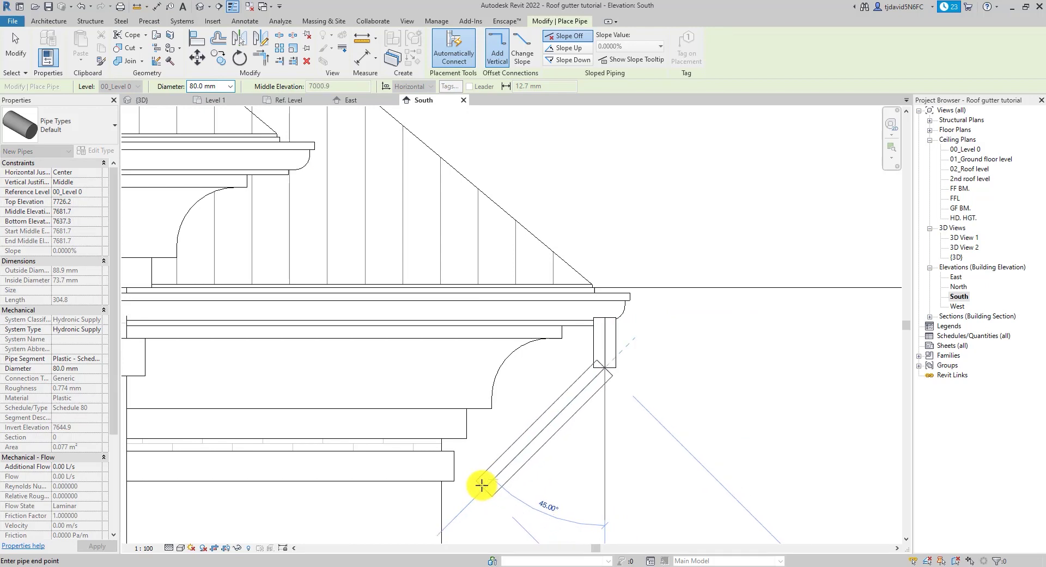
click(482, 484)
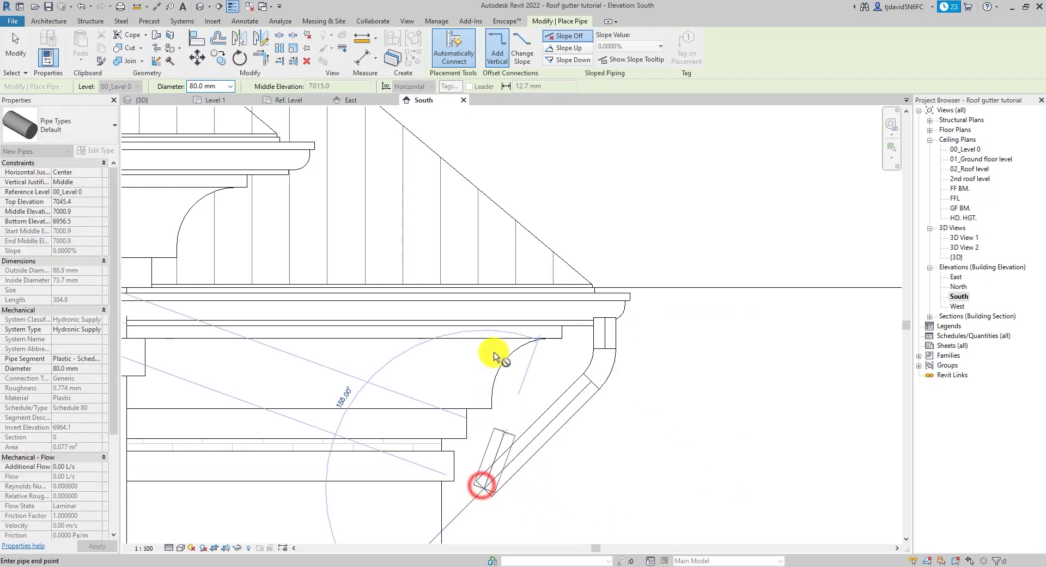
scroll(497, 290, down, 4)
scroll(493, 420, down, 3)
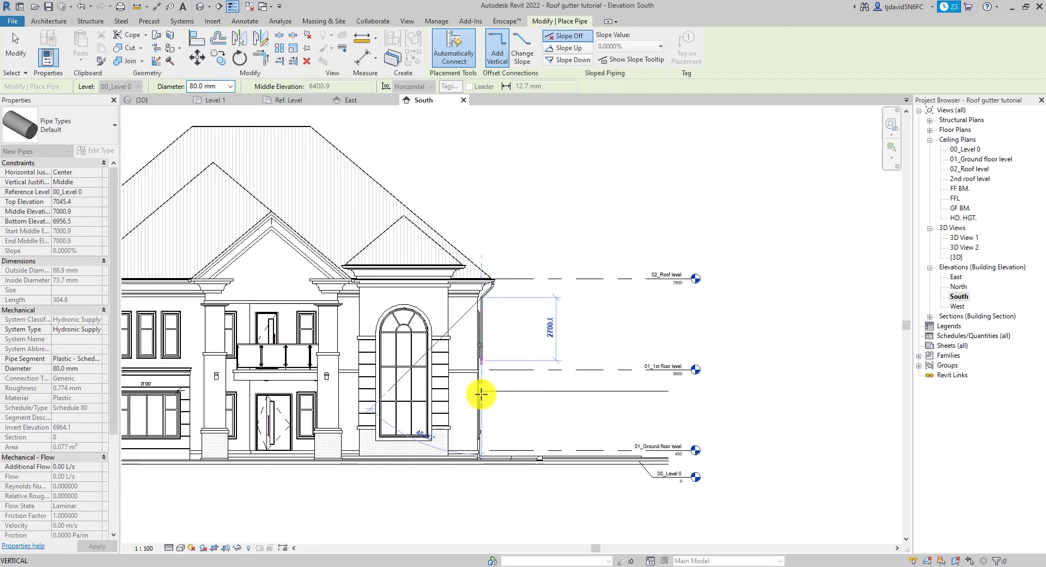
scroll(479, 453, up, 3)
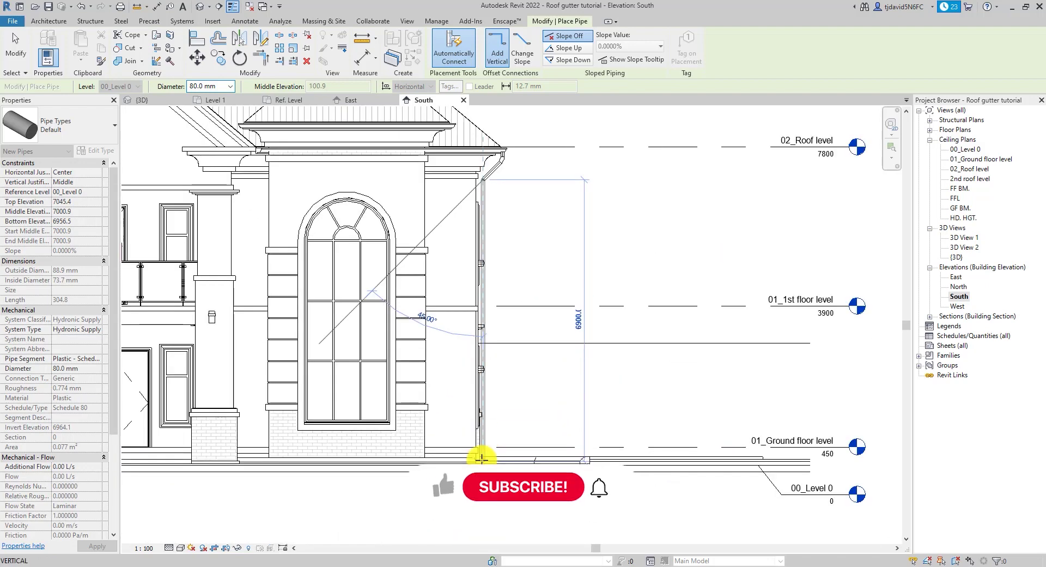
click(482, 457)
key(Escape)
key(Escape)
Step: Select the vertical downpipe and undo the change so its top stays at 7004.9
scroll(485, 168, up, 4)
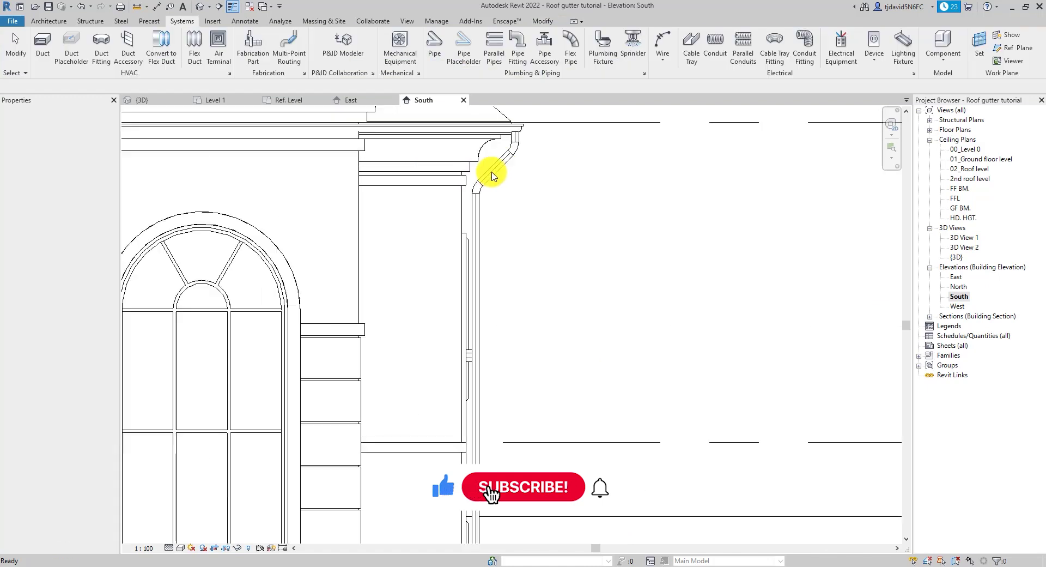
scroll(475, 225, down, 4)
click(470, 223)
scroll(461, 317, up, 2)
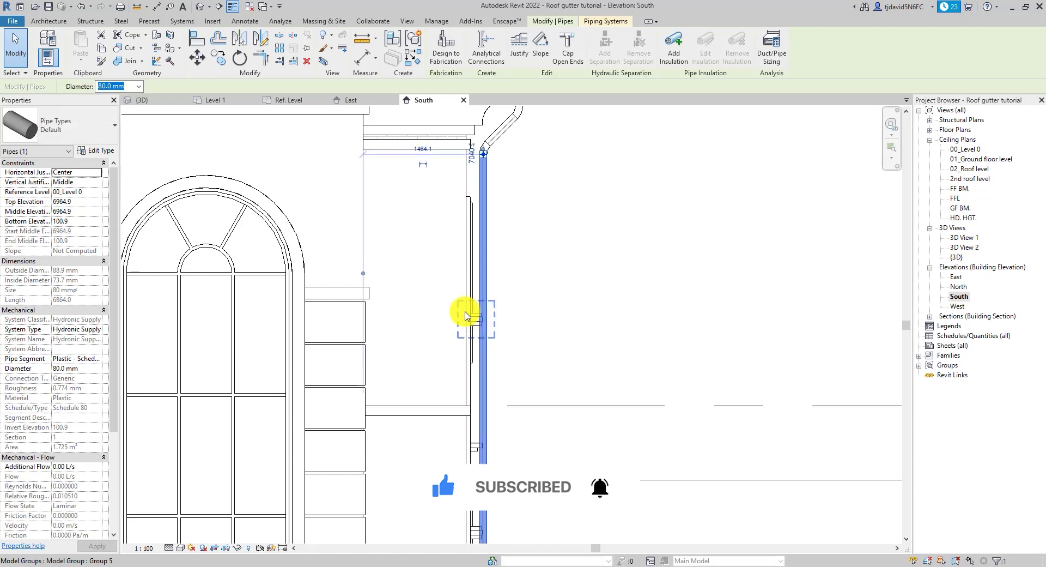
scroll(466, 313, up, 4)
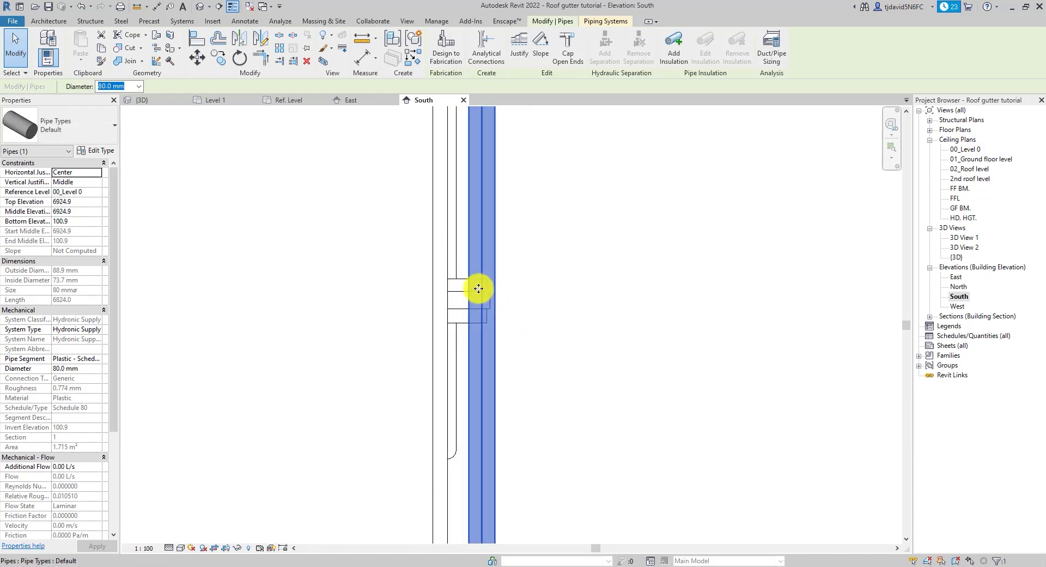
key(ctrl+z)
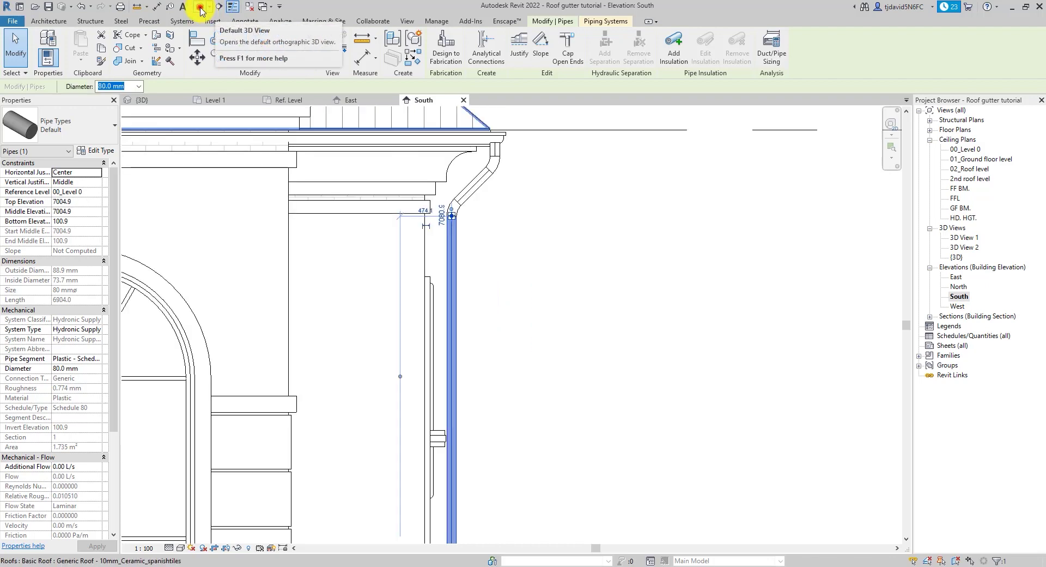
Step: In the default 3D view, connect the vertical downpipe's top to the gutter elbow beside the porch column
click(199, 7)
key(Escape)
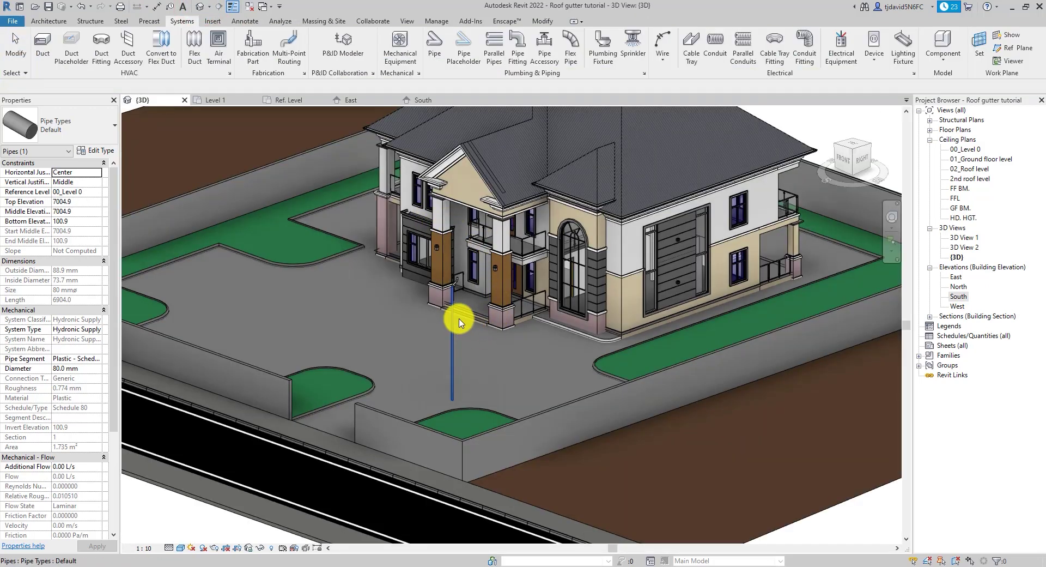
scroll(459, 324, up, 2)
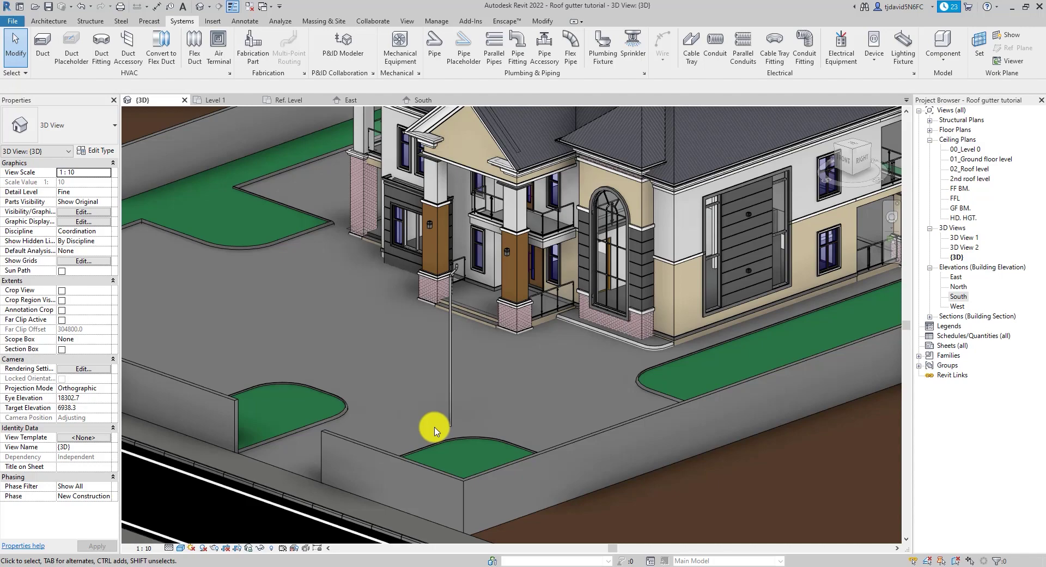
scroll(425, 336, down, 3)
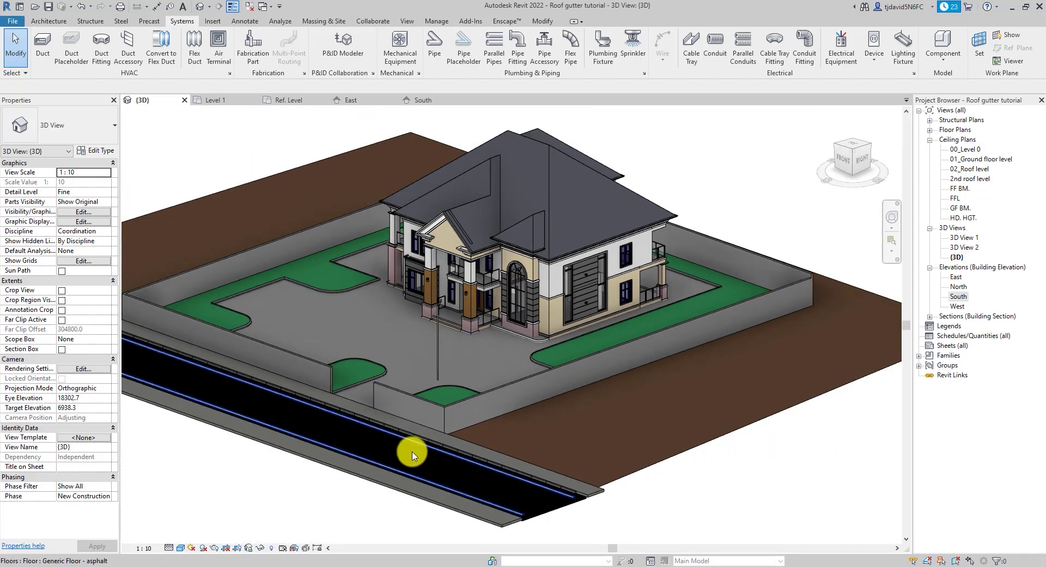
scroll(414, 322, up, 5)
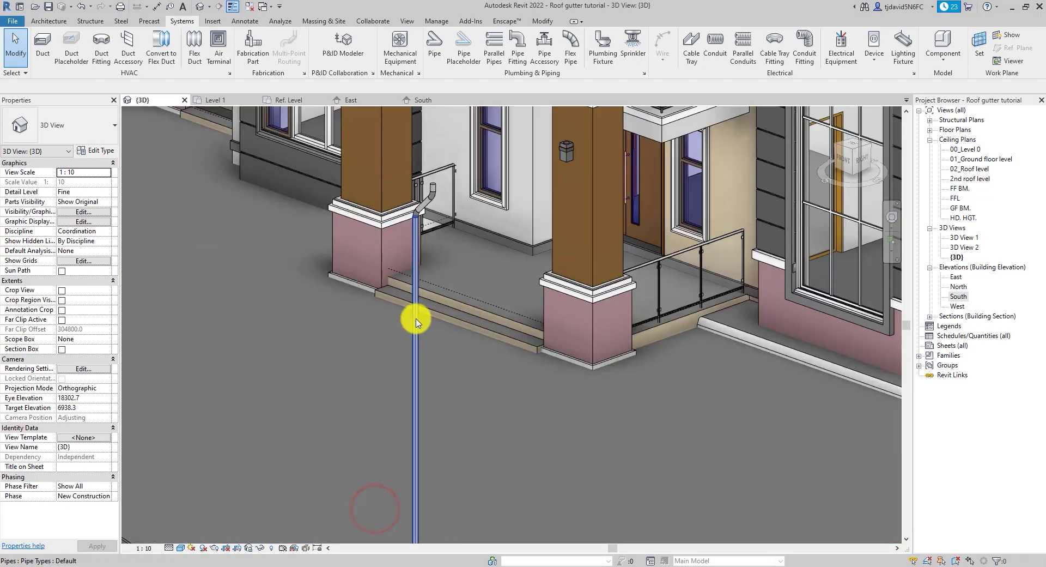
drag(413, 318, 409, 221)
scroll(409, 220, up, 3)
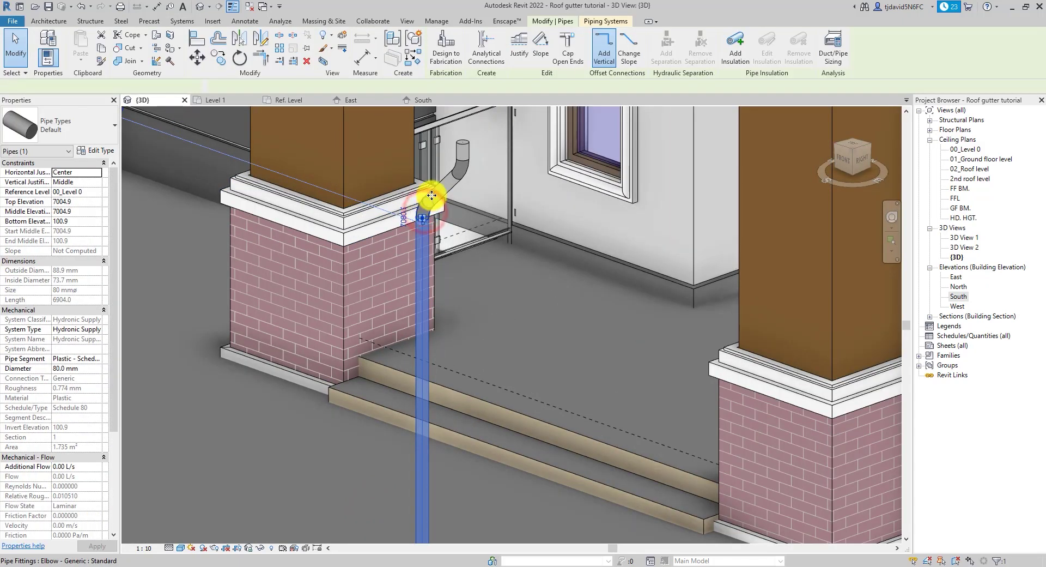
drag(432, 195, 460, 156)
scroll(451, 197, down, 5)
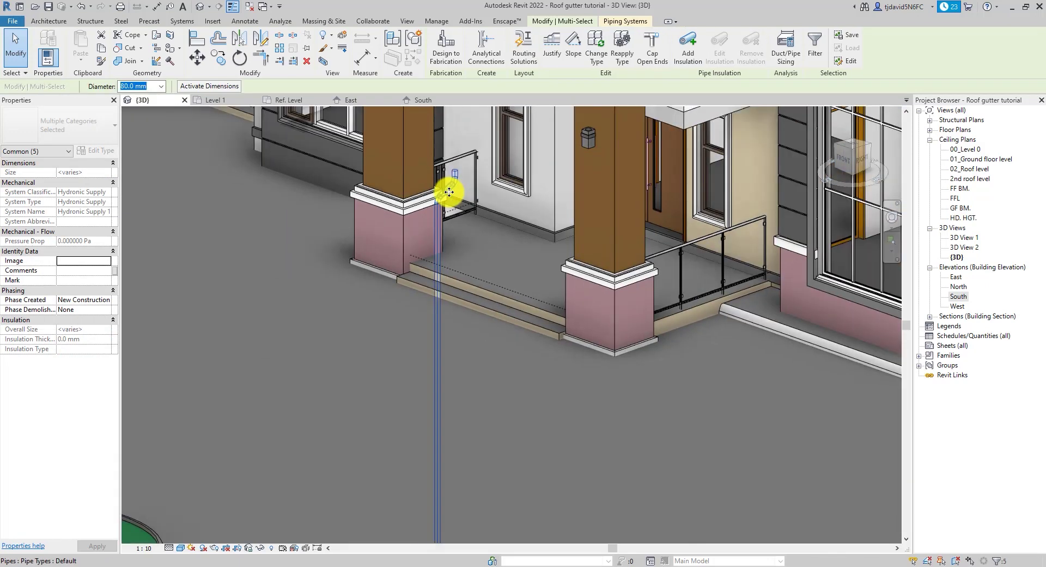
scroll(449, 192, down, 2)
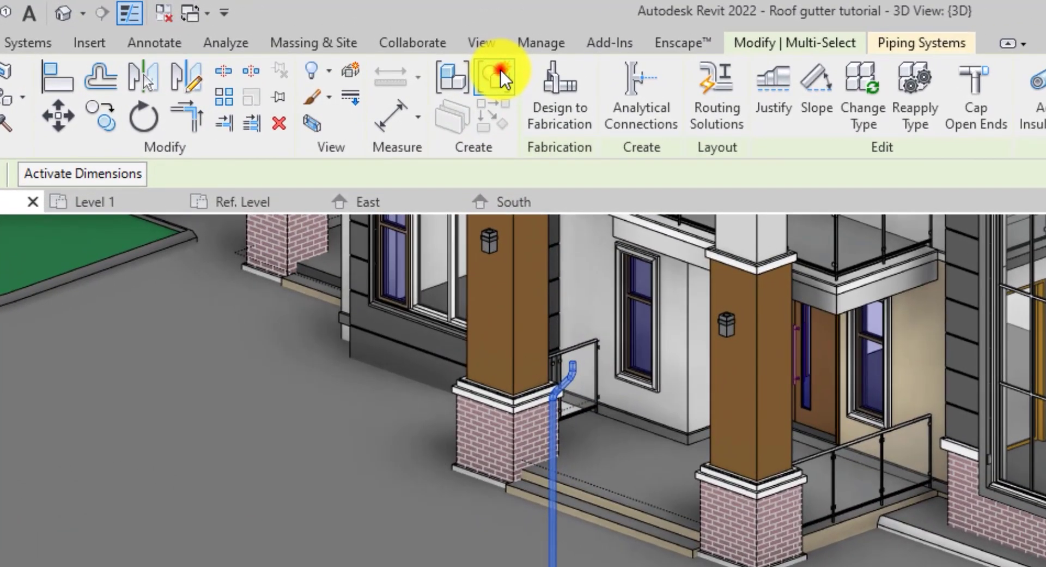
Step: Group the selected downpipe pipes and elbows into a model group named 'downpipe'
click(416, 36)
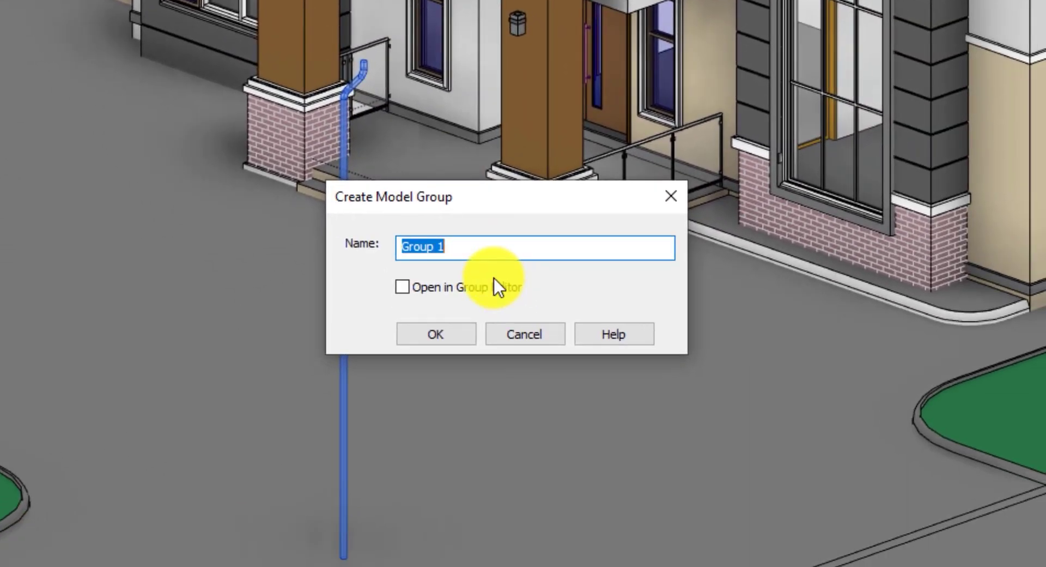
text(downpipe)
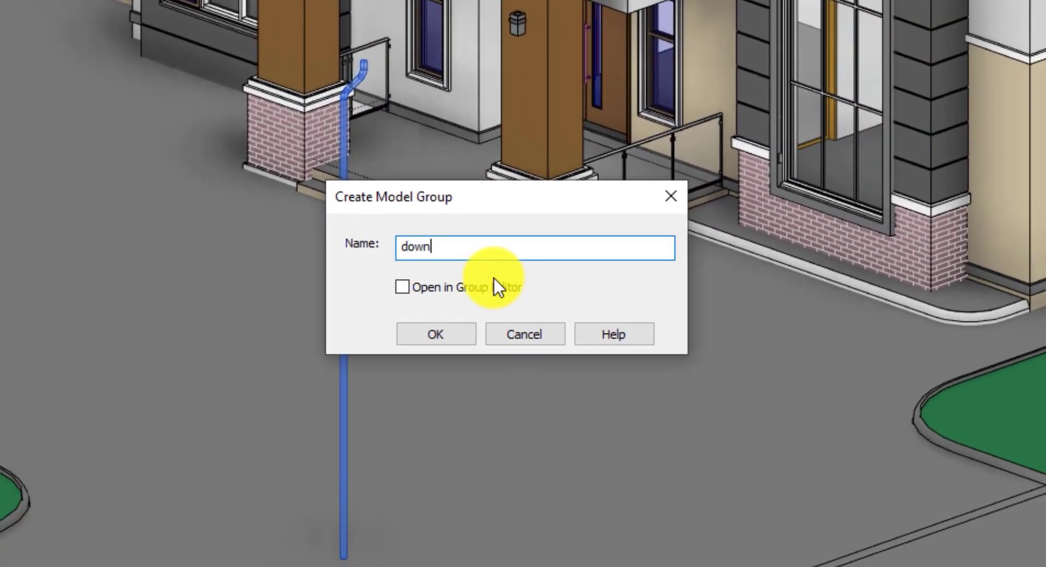
click(444, 333)
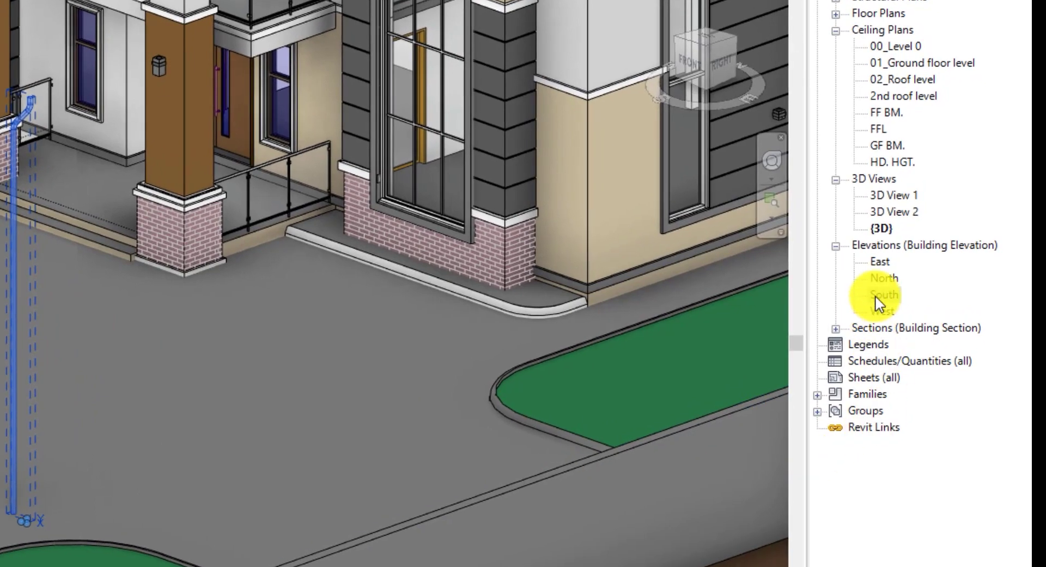
Step: Open the East elevation, turn off its crop region, and set the detail level to Fine
double_click(884, 260)
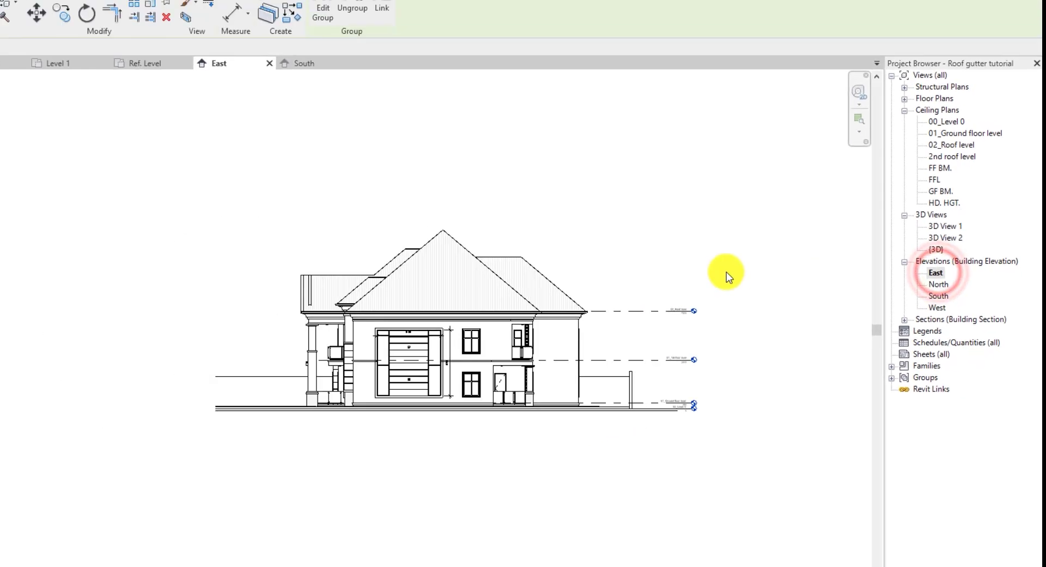
click(380, 402)
scroll(380, 402, down, 2)
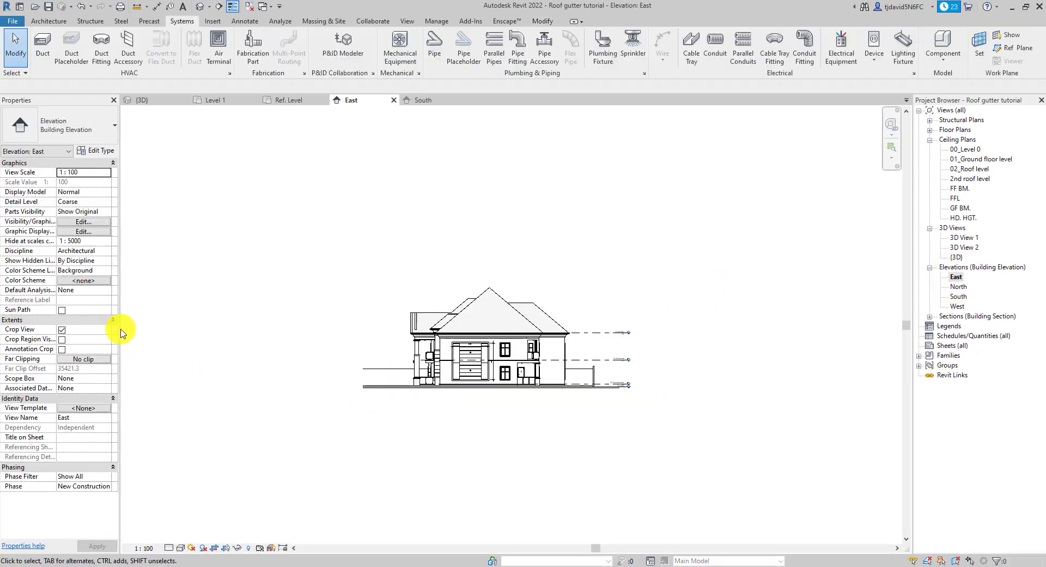
click(61, 330)
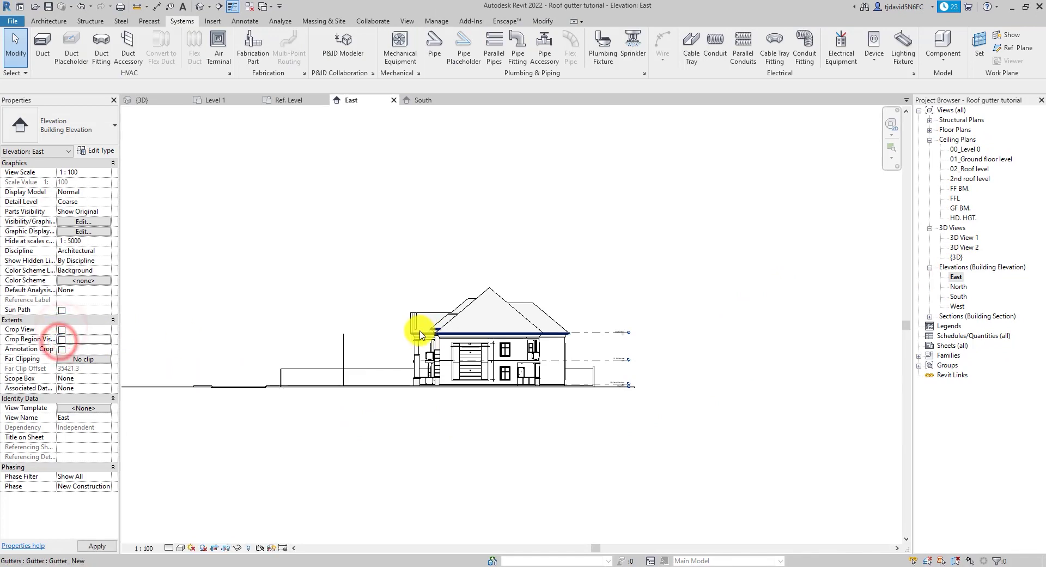
click(345, 353)
scroll(354, 344, up, 5)
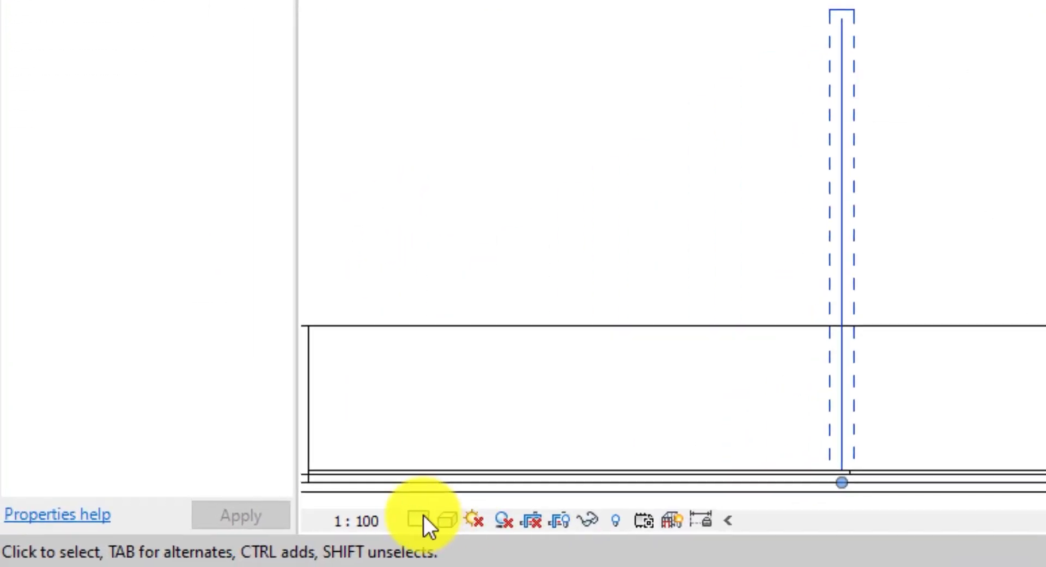
click(169, 547)
click(461, 490)
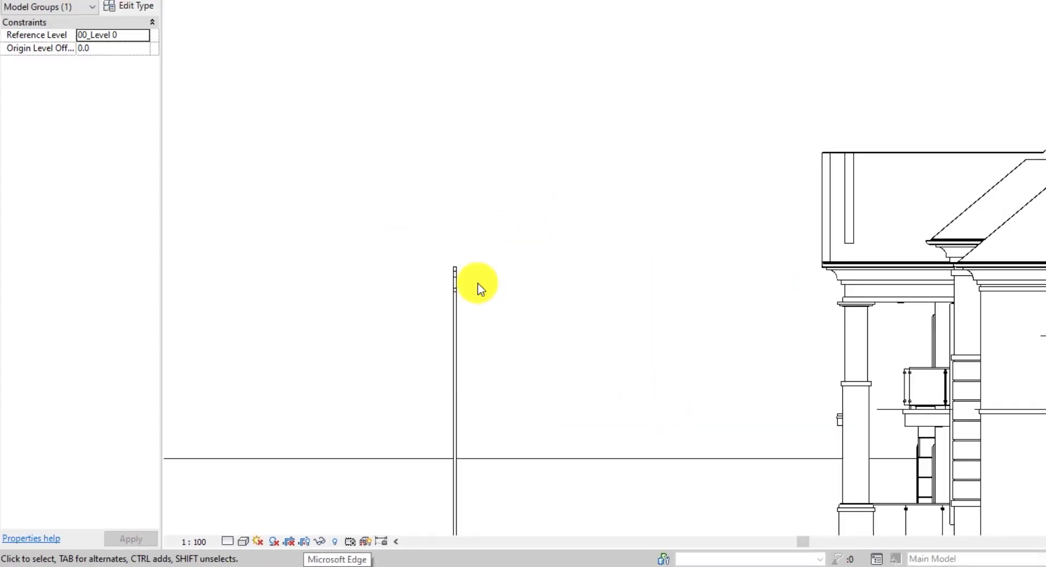
Step: Move the downpipe group, using the top of the pipe as the base point
click(271, 364)
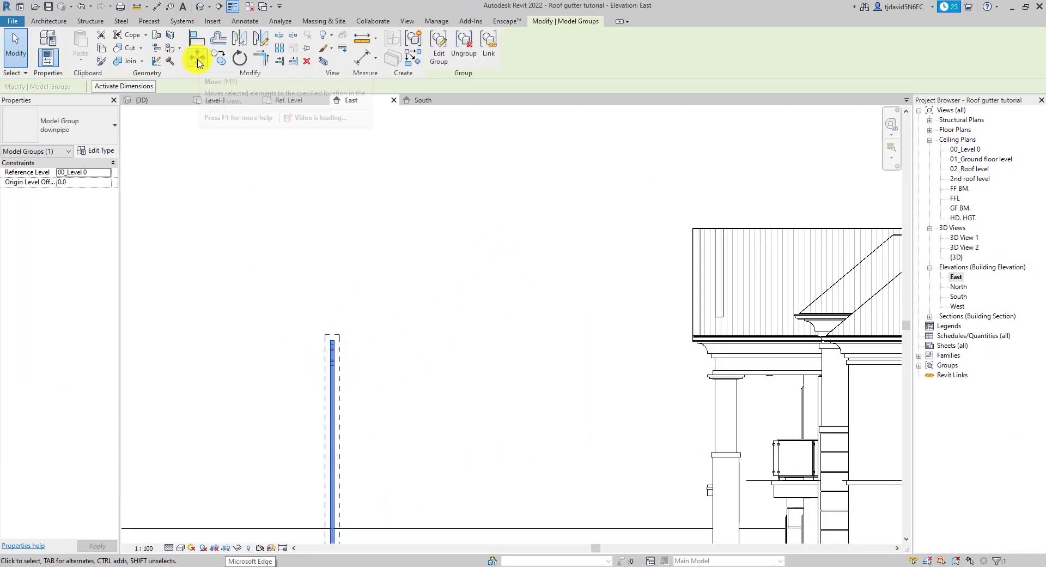
click(197, 58)
scroll(293, 392, up, 4)
click(333, 339)
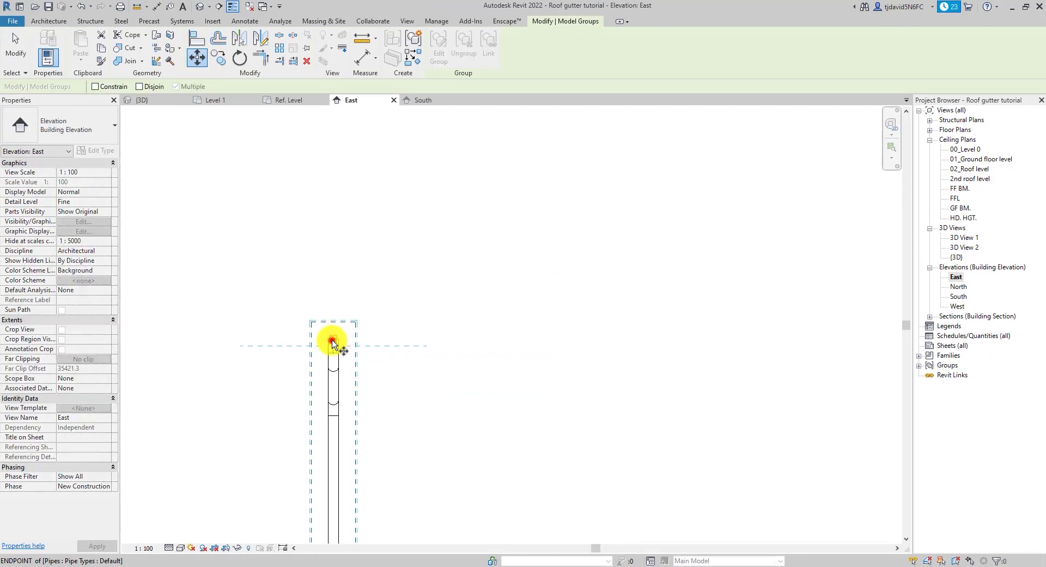
scroll(308, 327, down, 4)
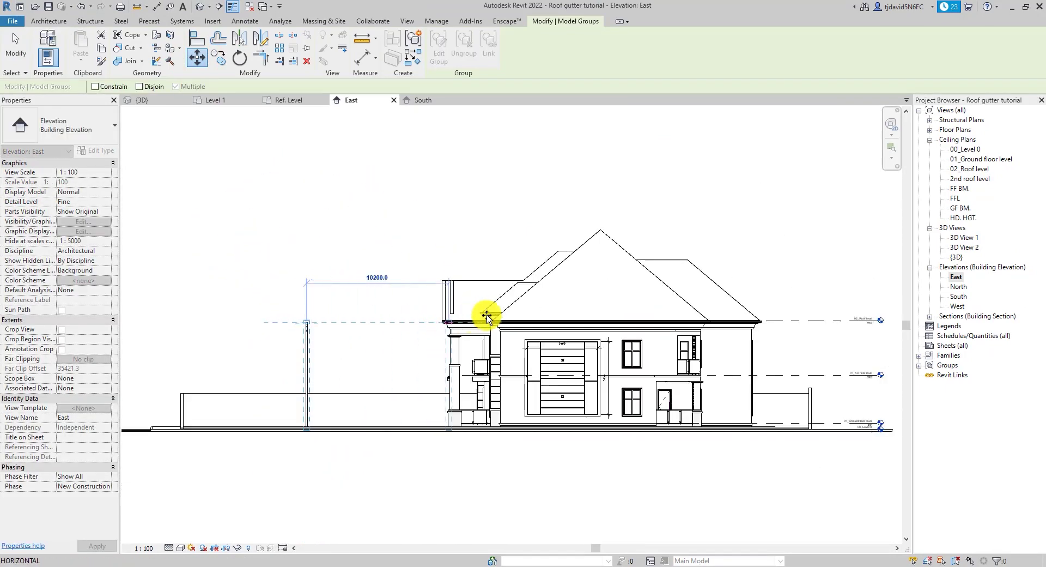
scroll(562, 321, up, 6)
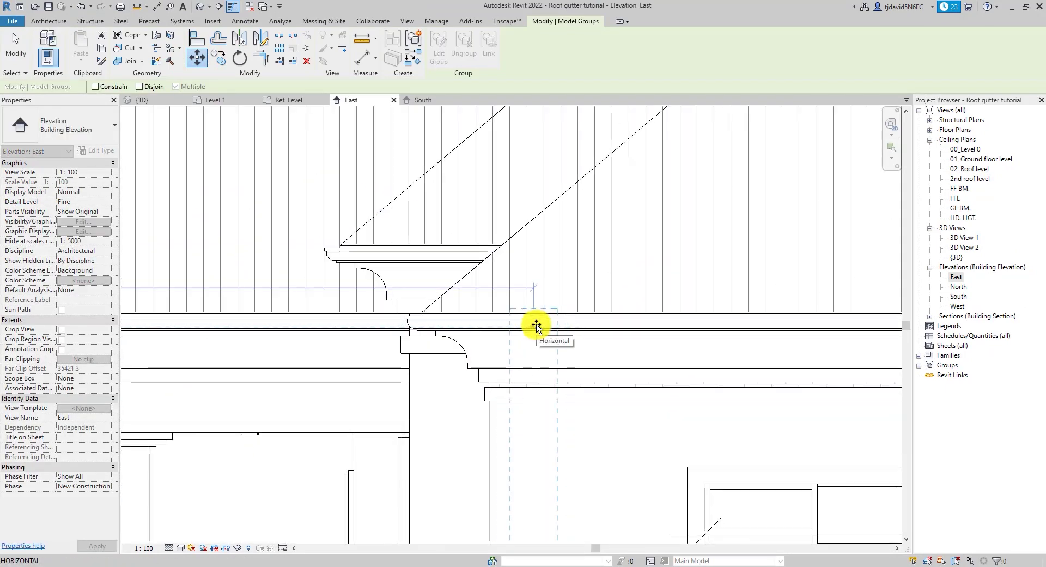
Step: Drop the downpipe group at the East roof eave and copy it from the pipe top
click(535, 321)
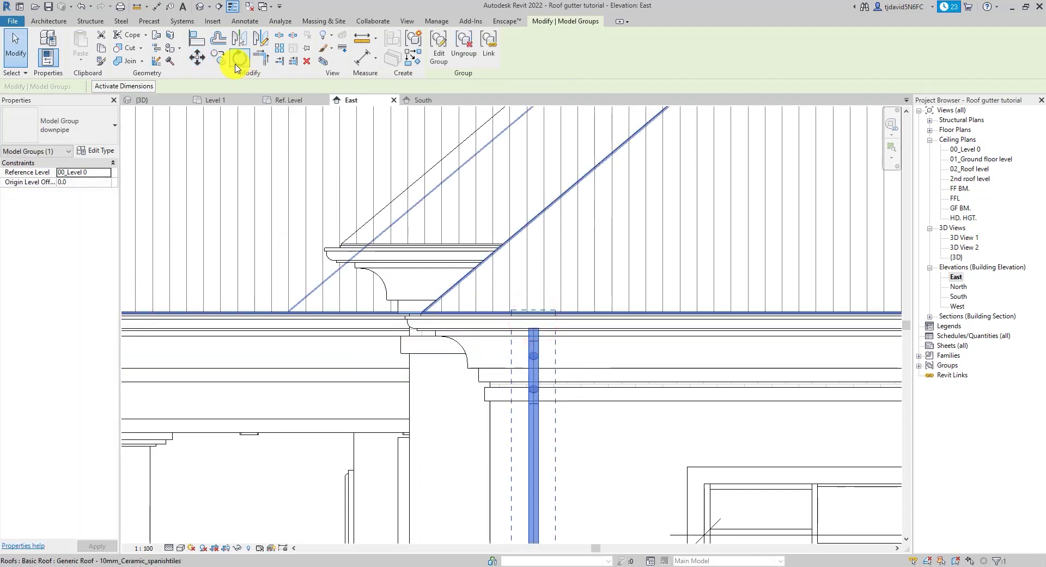
click(218, 58)
scroll(545, 322, up, 3)
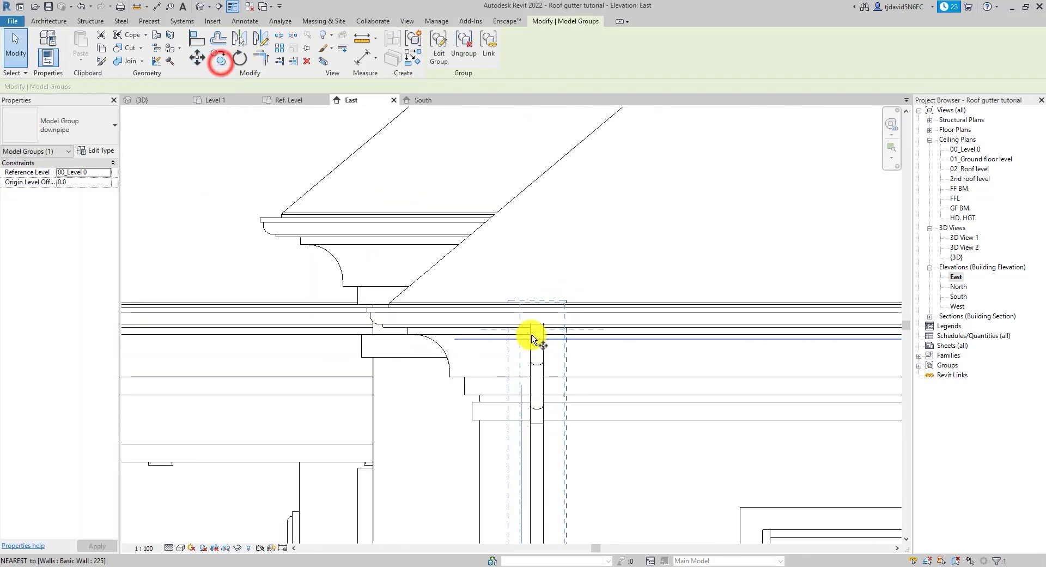
click(544, 319)
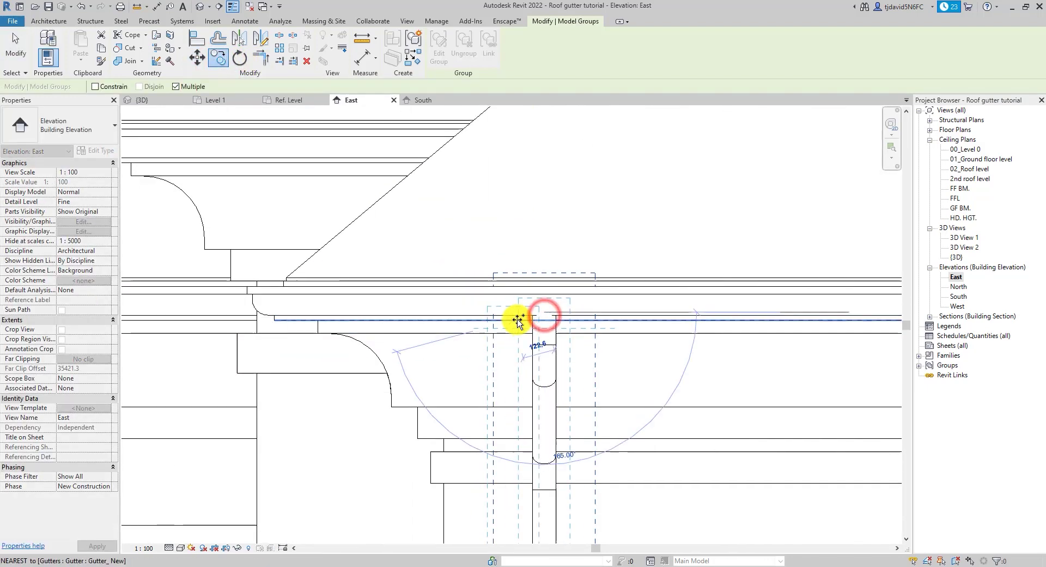
scroll(518, 322, down, 3)
scroll(519, 322, down, 5)
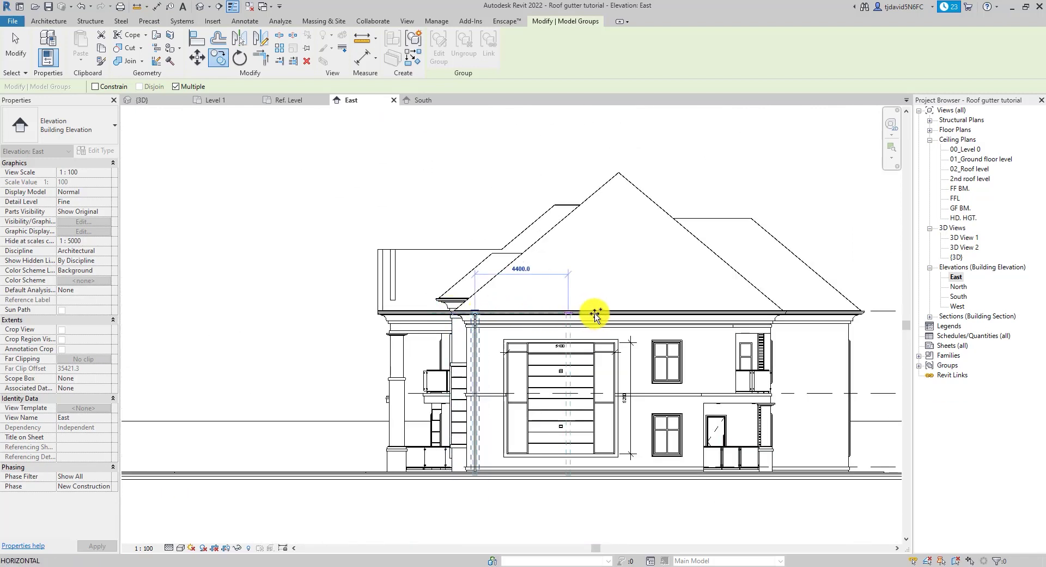
scroll(687, 327, up, 5)
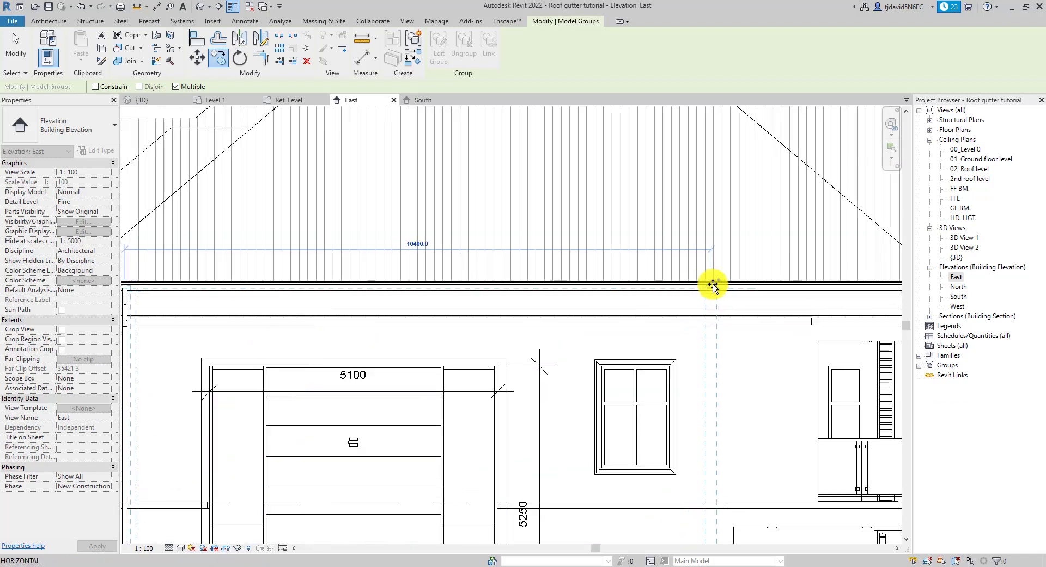
scroll(480, 313, down, 3)
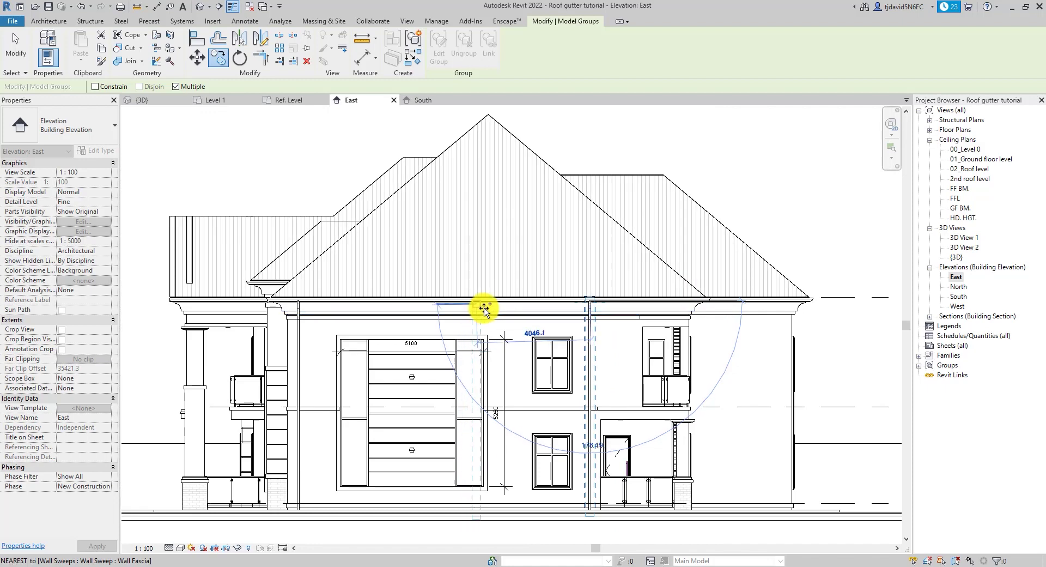
click(200, 6)
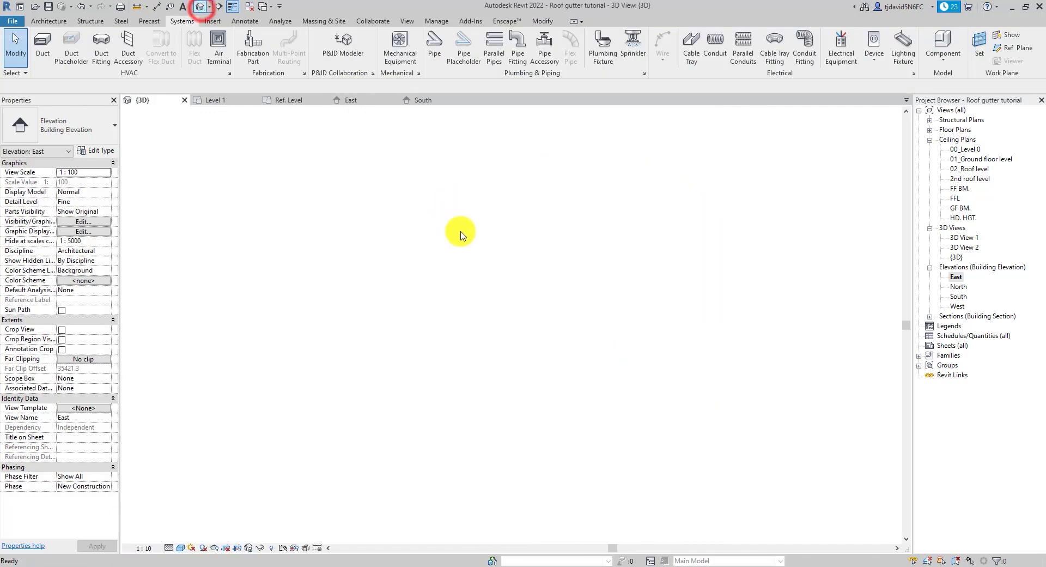
scroll(489, 285, down, 6)
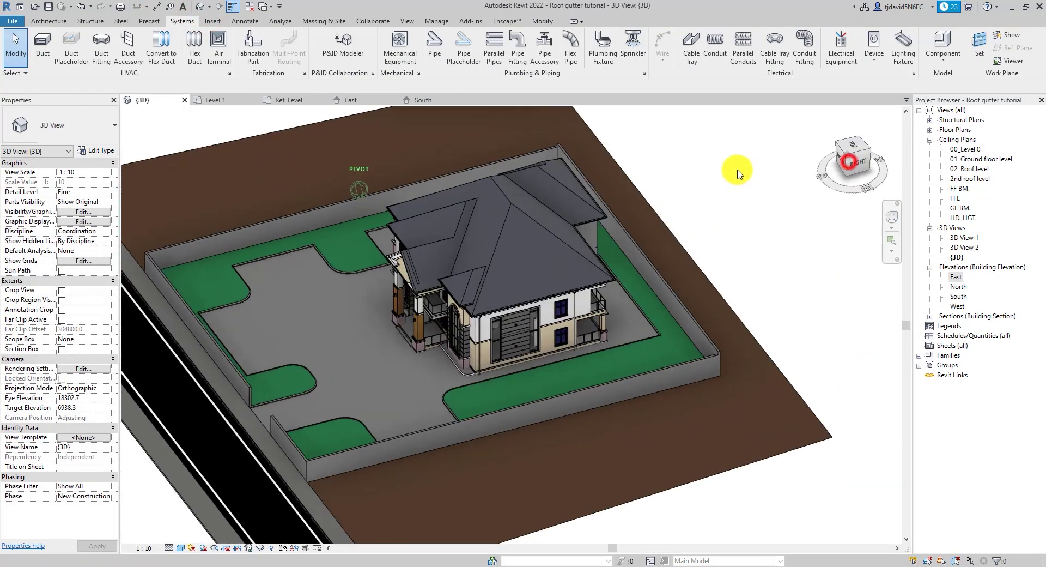
shift+middle_drag(739, 173, 685, 274)
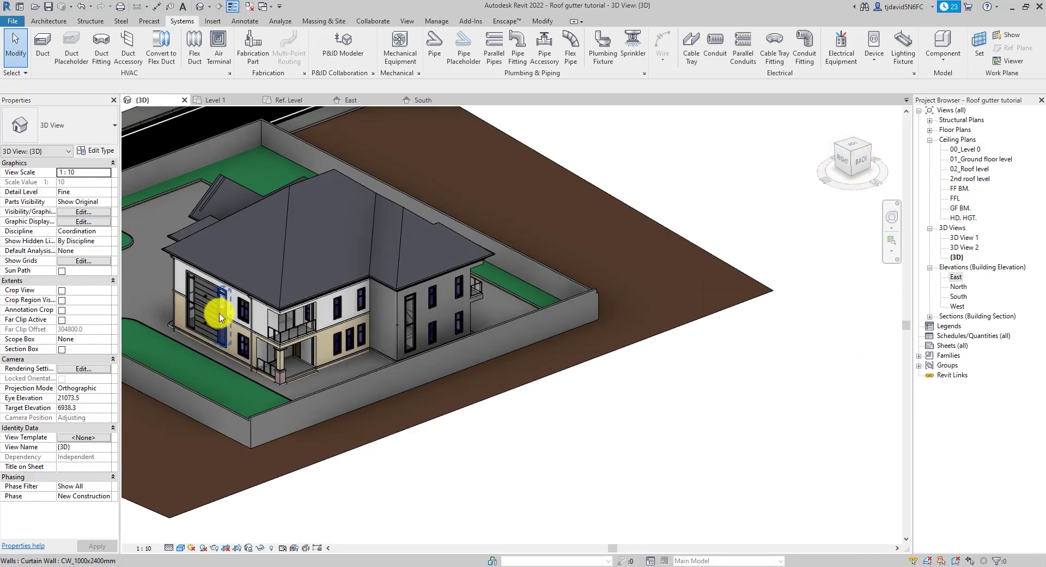
scroll(215, 318, up, 3)
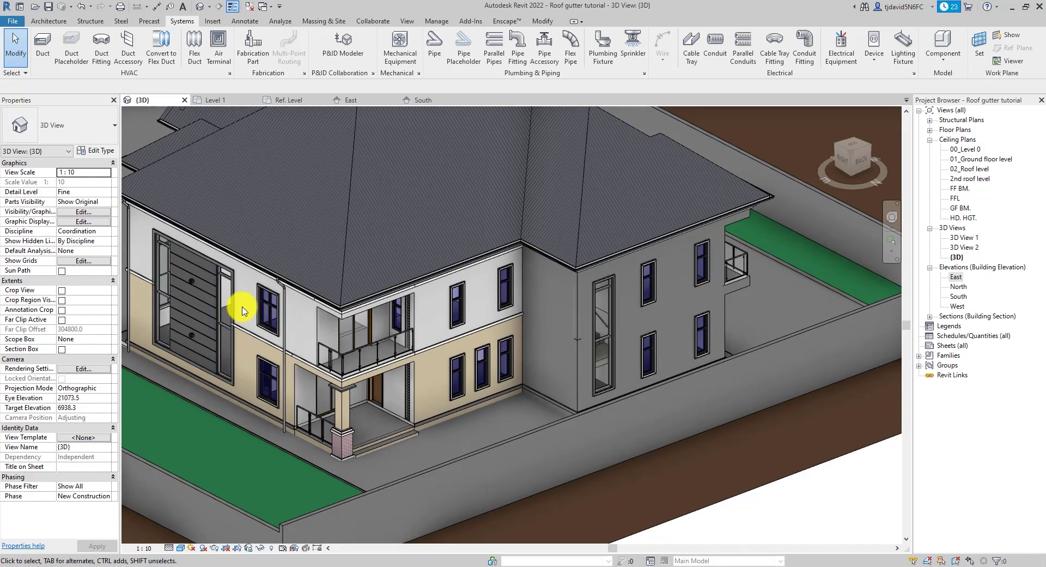
scroll(490, 262, down, 2)
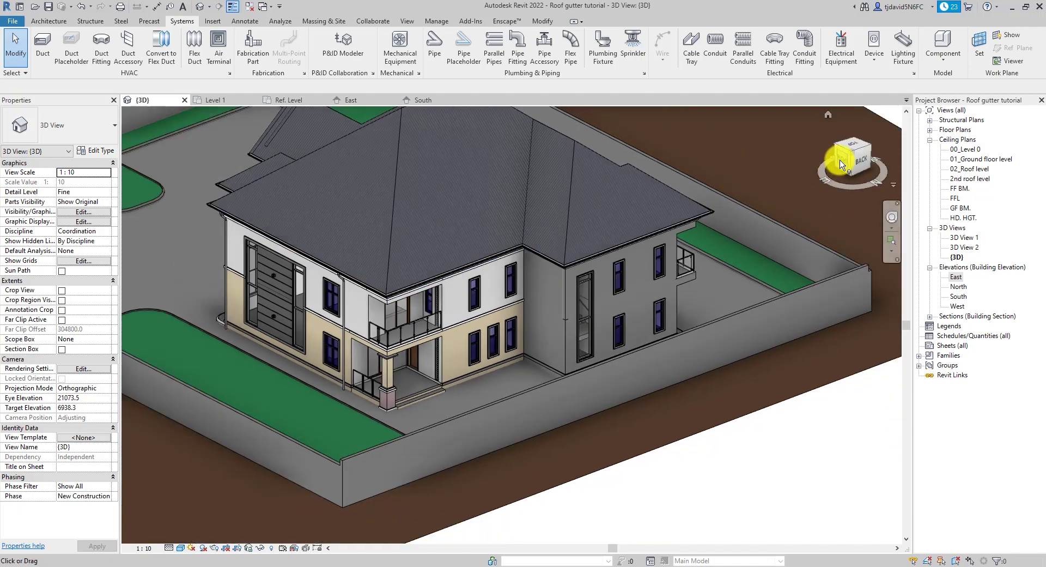
drag(894, 157, 356, 442)
scroll(603, 327, down, 3)
scroll(762, 296, up, 5)
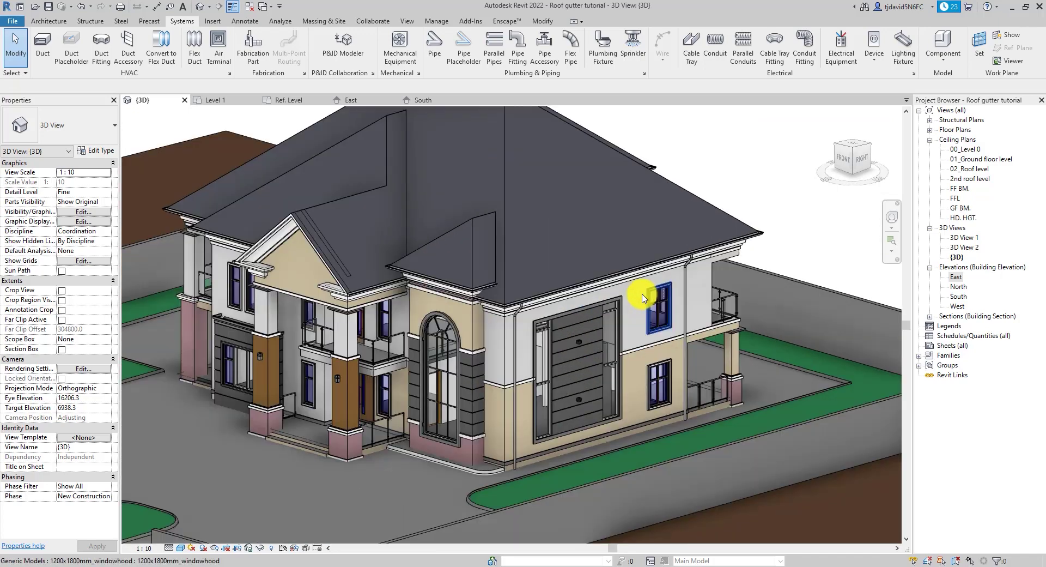
scroll(481, 326, up, 6)
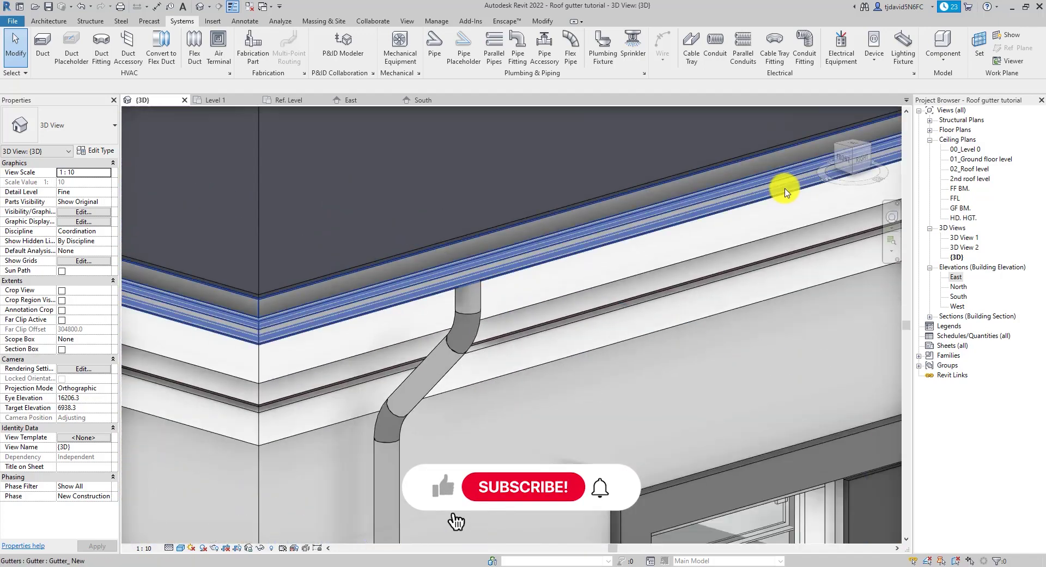
shift+middle_drag(841, 215, 485, 221)
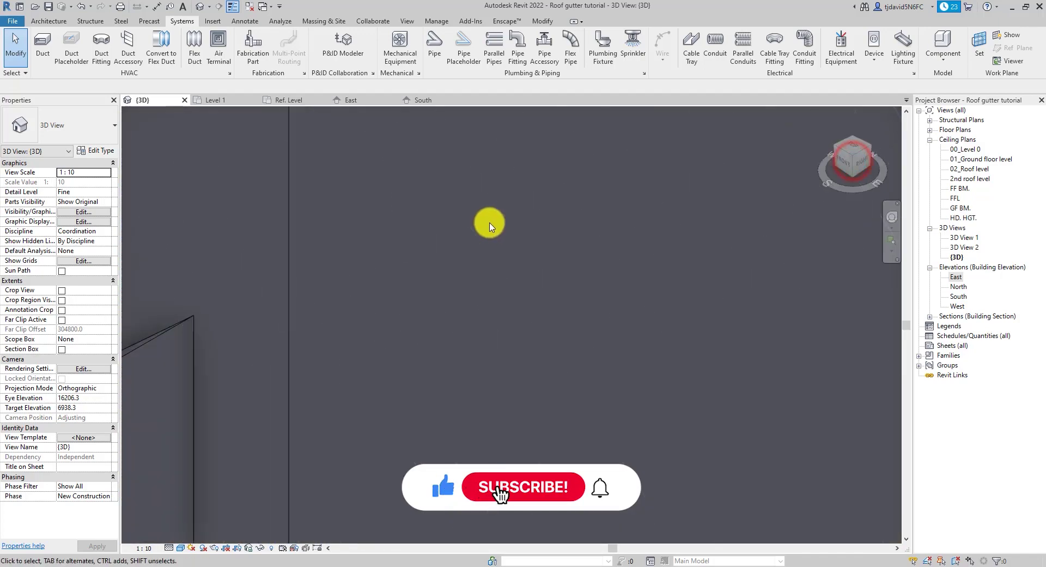
scroll(488, 223, up, 2)
scroll(427, 215, down, 3)
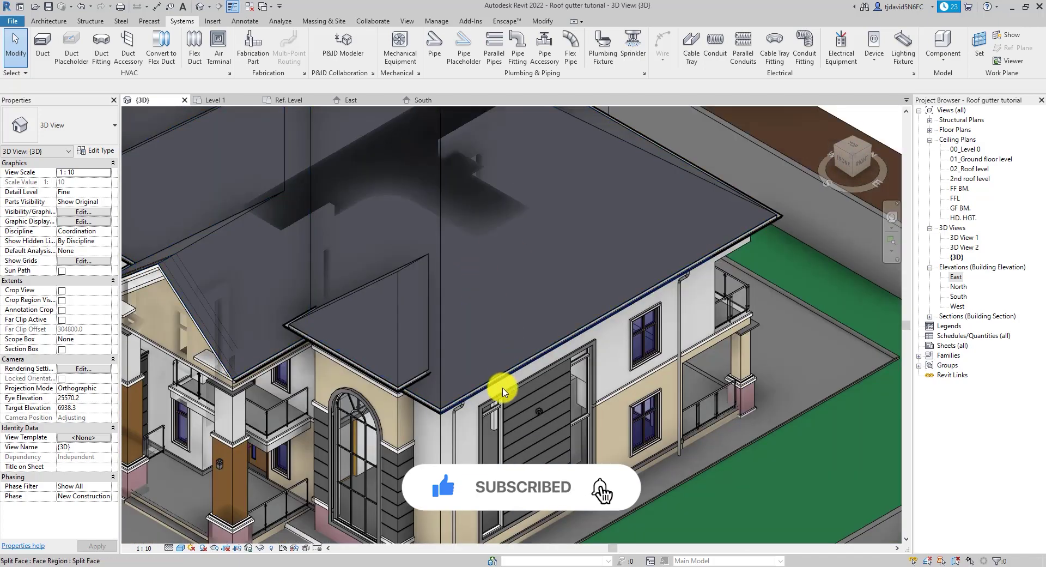
scroll(422, 414, up, 4)
scroll(421, 414, up, 5)
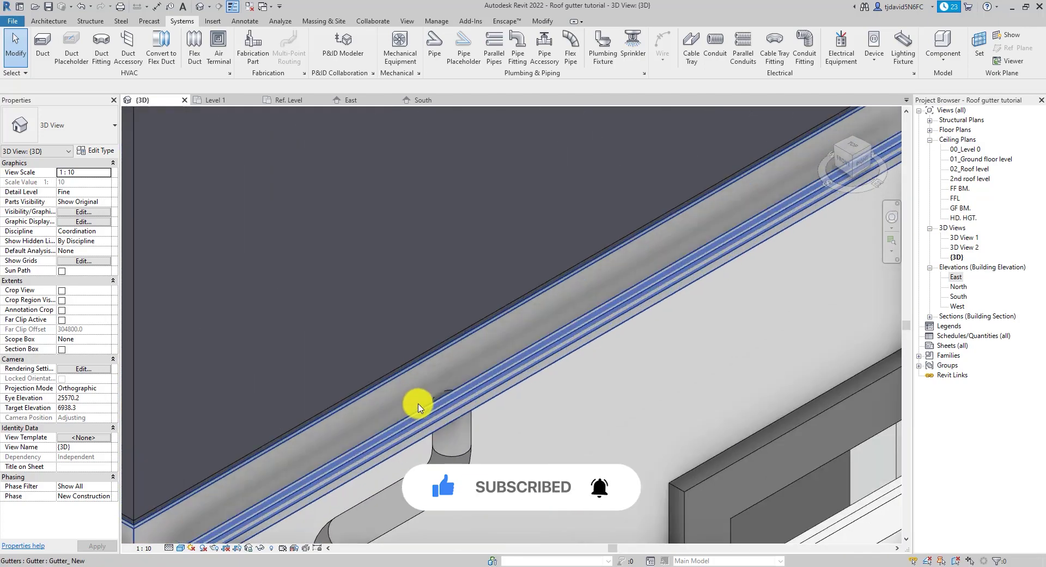
scroll(415, 401, down, 4)
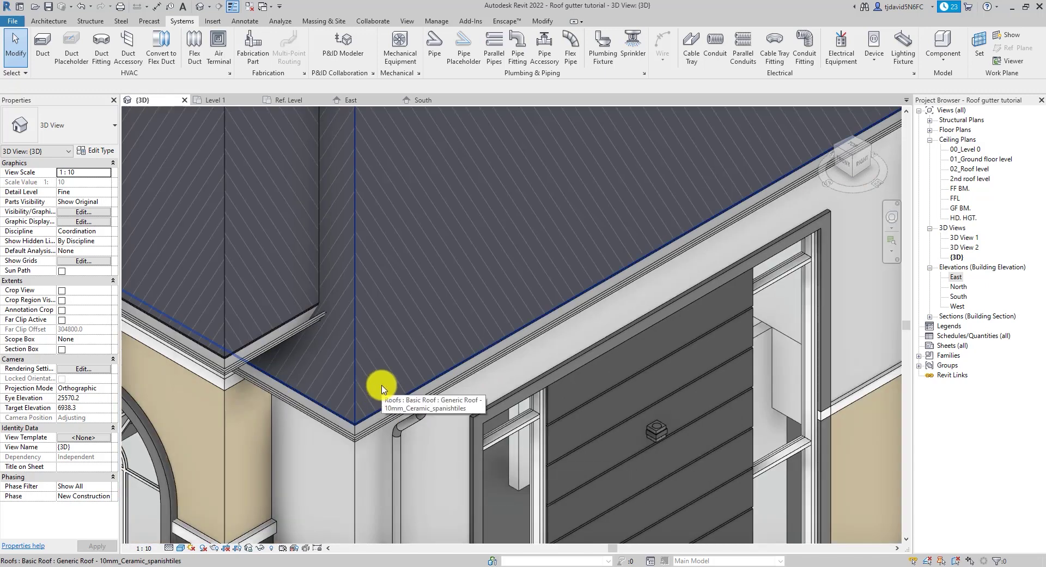
scroll(518, 355, down, 6)
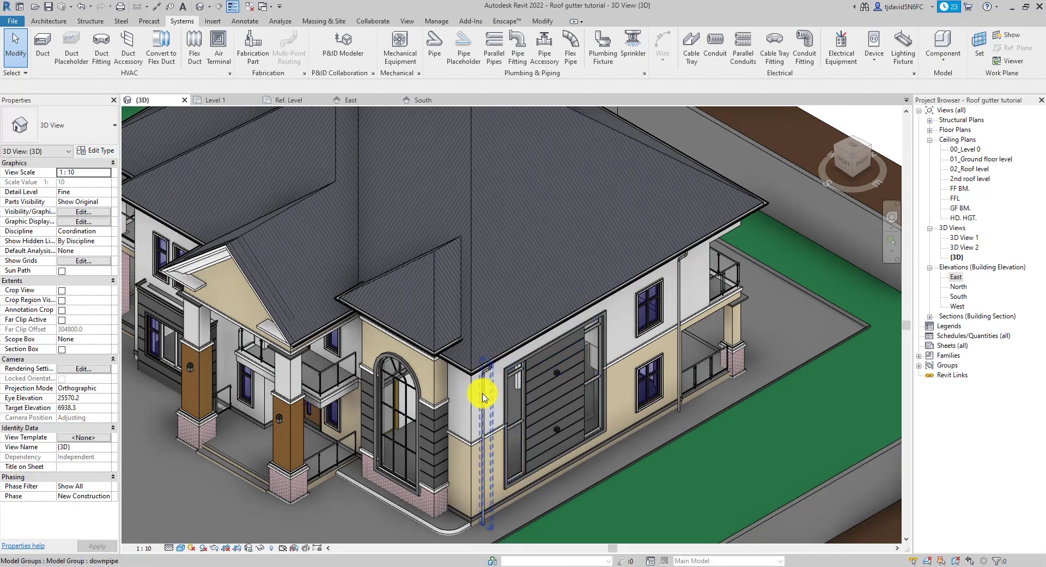
shift+middle_drag(483, 397, 451, 455)
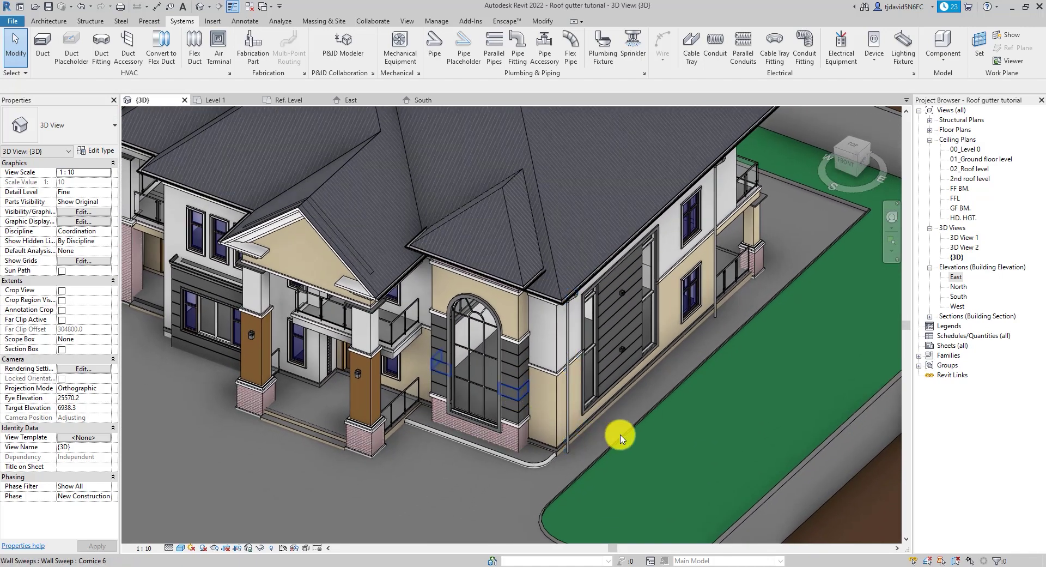